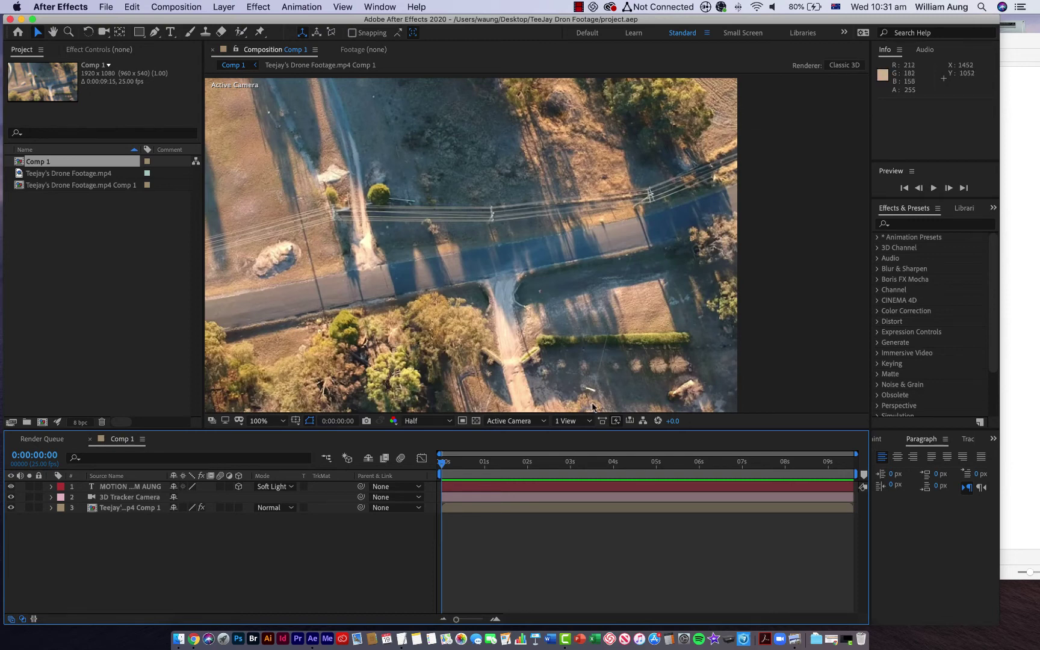
- Quick Look preview Teejay's Drone Footage.mp4 from the TeeJay Dron Footage folder, twice
{"action": "left_click", "coordinate": [1029, 336]}
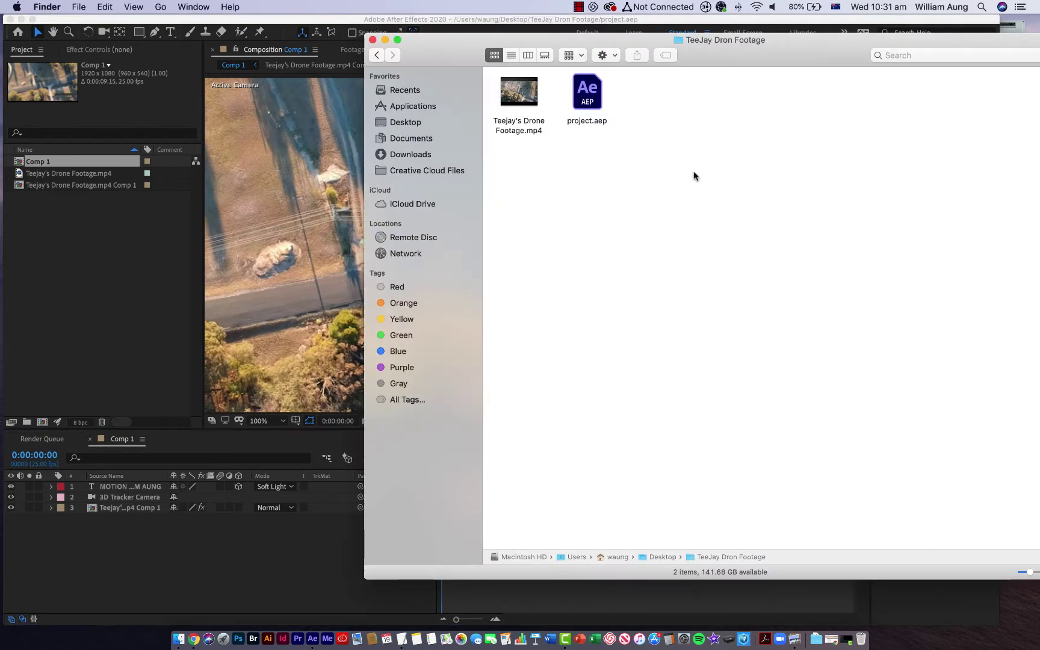
{"action": "key", "text": "space"}
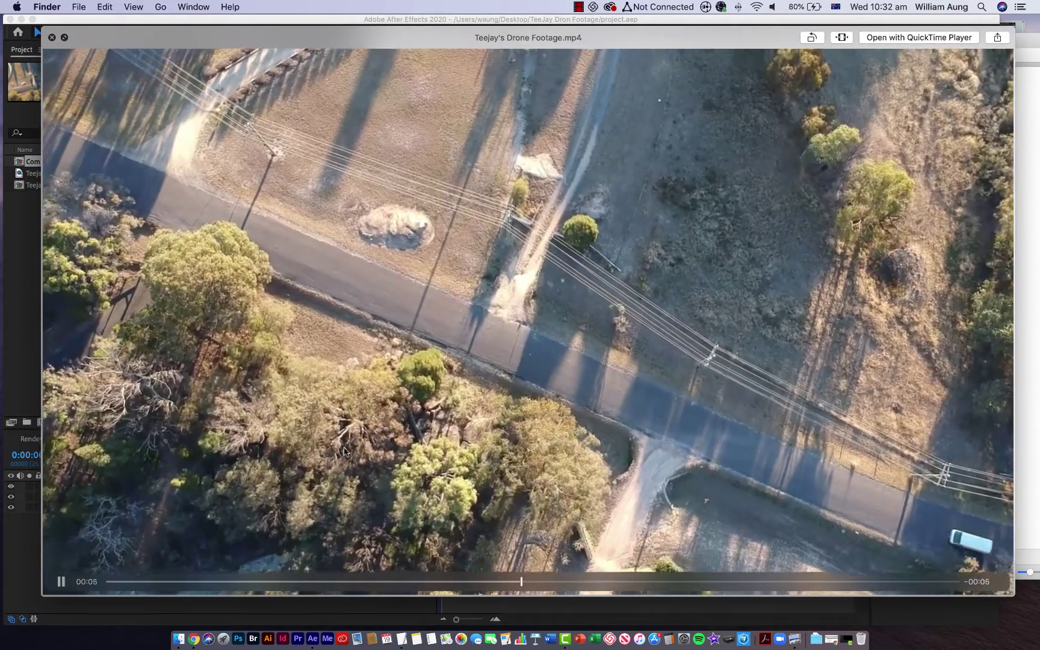
{"action": "key", "text": "space"}
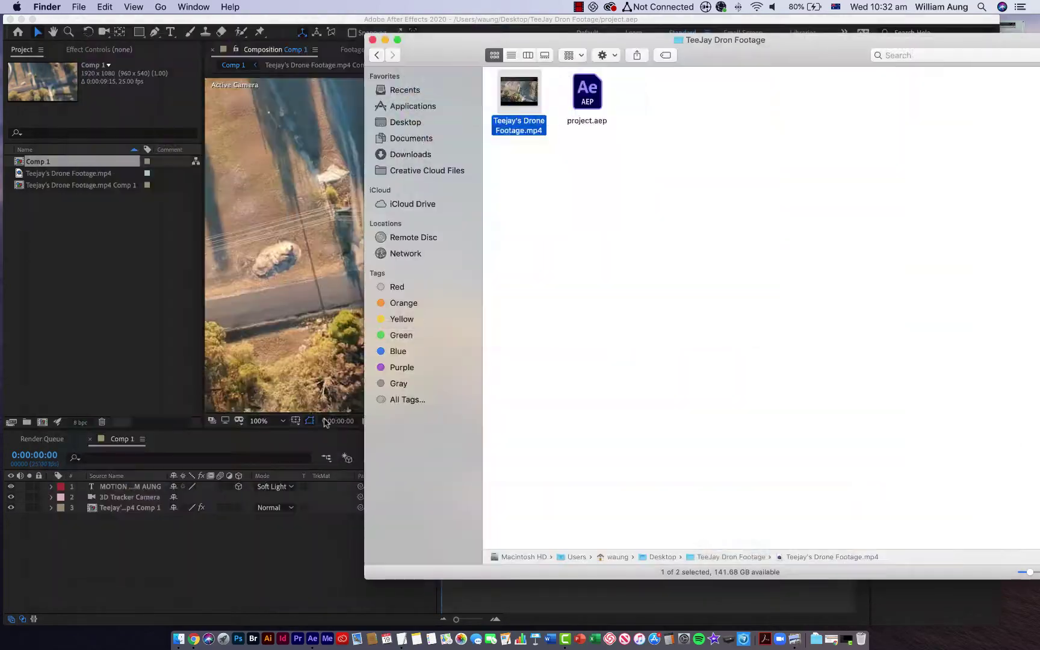
{"action": "key", "text": "space"}
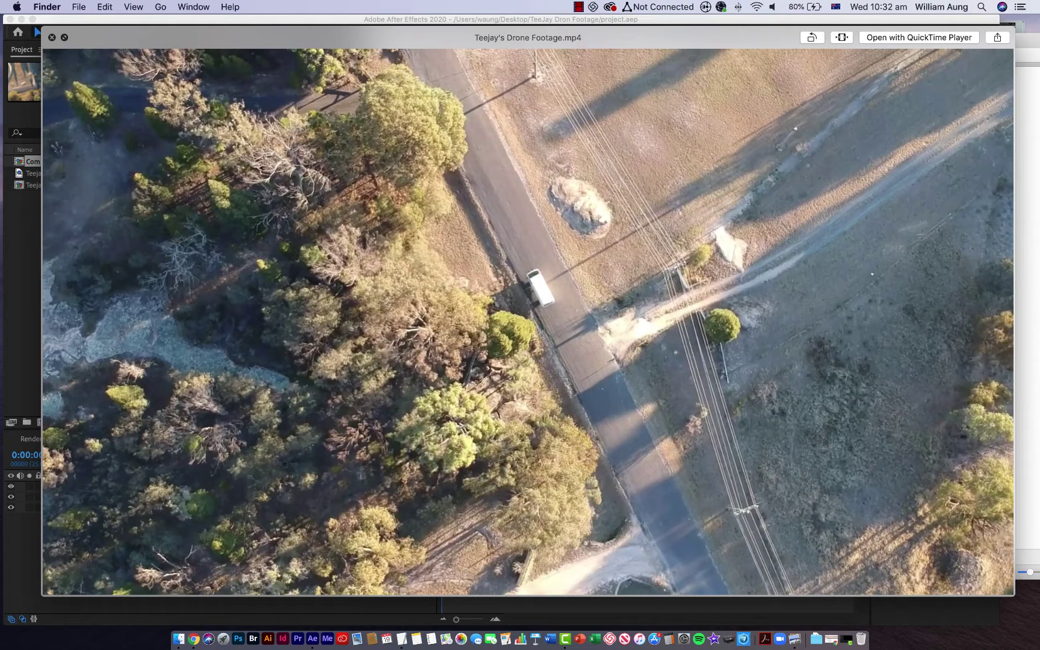
{"action": "key", "text": "space"}
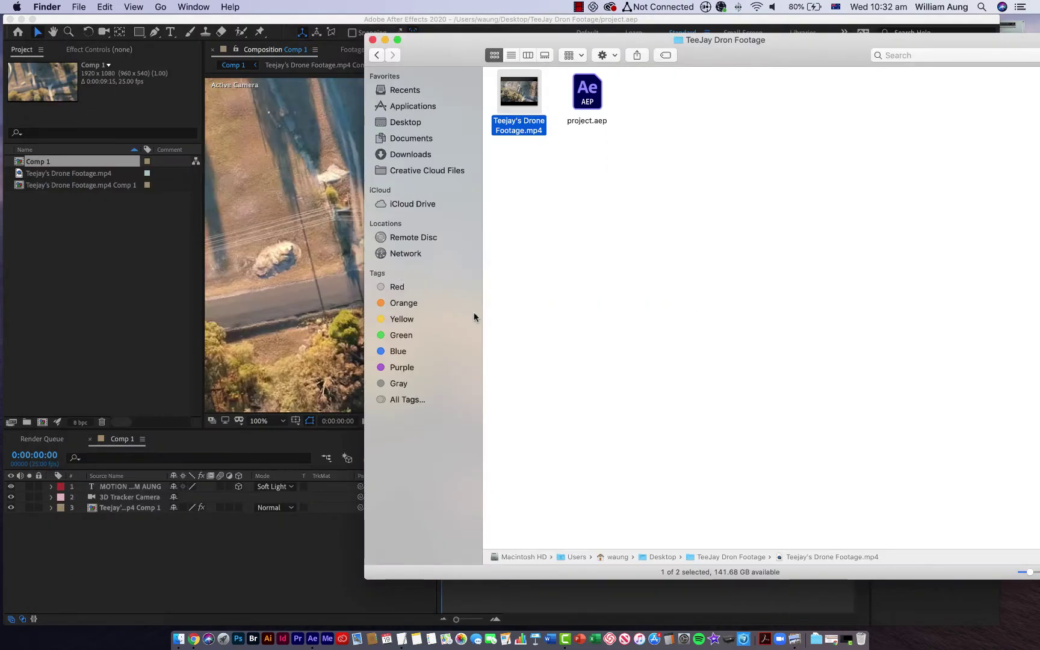
- Play Comp 1 and stop at 0:00:02:23, with the MOTION DESIGN title on the ground
{"action": "left_click", "coordinate": [304, 283]}
{"action": "key", "text": "space"}
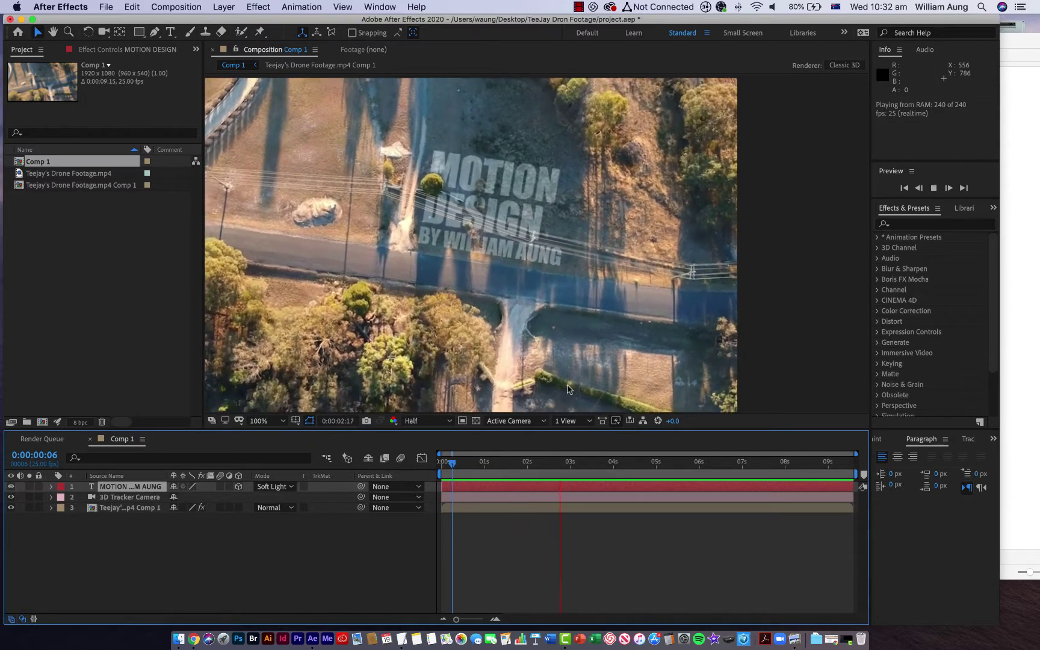
{"action": "key", "text": "space"}
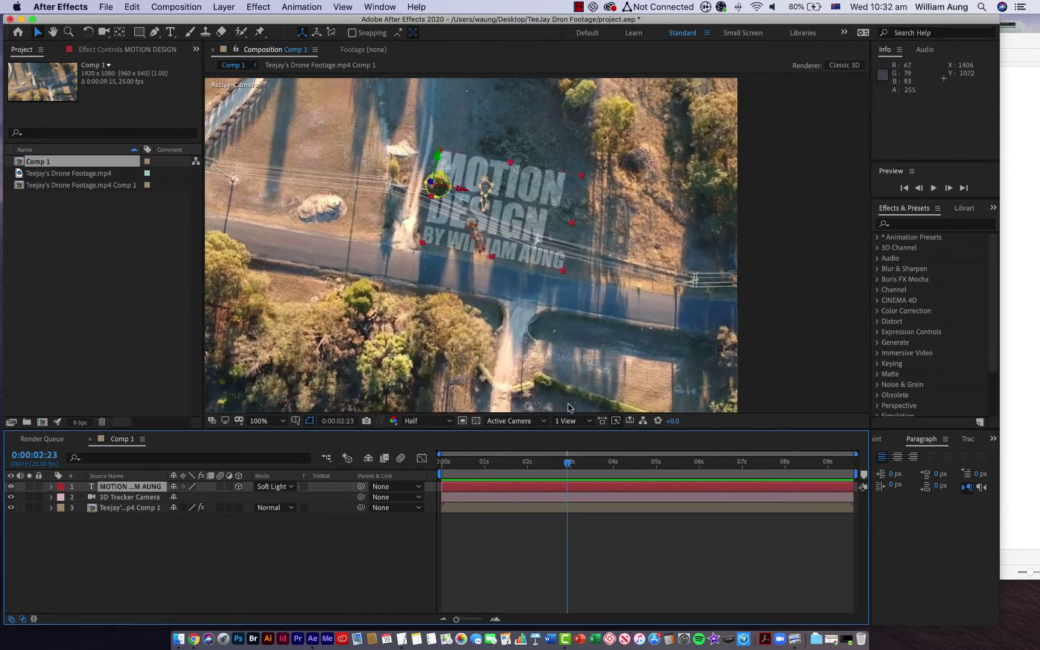
{"action": "left_click", "coordinate": [777, 383]}
- Start a new project without saving and import the drone footage mp4 from Finder
{"action": "left_click", "coordinate": [108, 6]}
{"action": "mouse_move", "coordinate": [114, 20]}
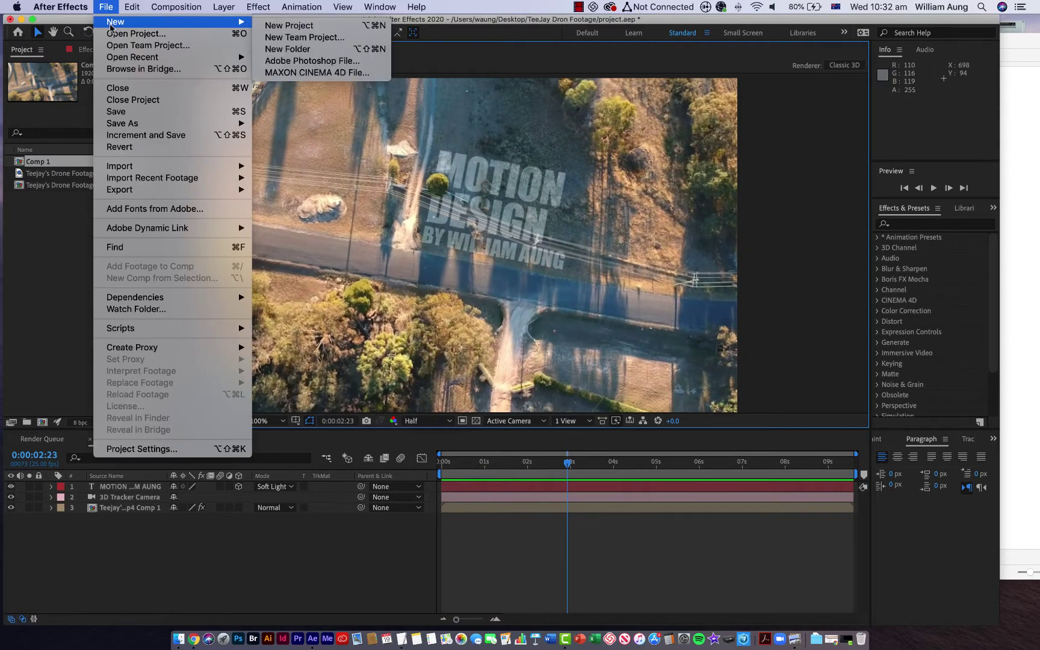
{"action": "left_click", "coordinate": [290, 30]}
{"action": "left_click", "coordinate": [449, 341]}
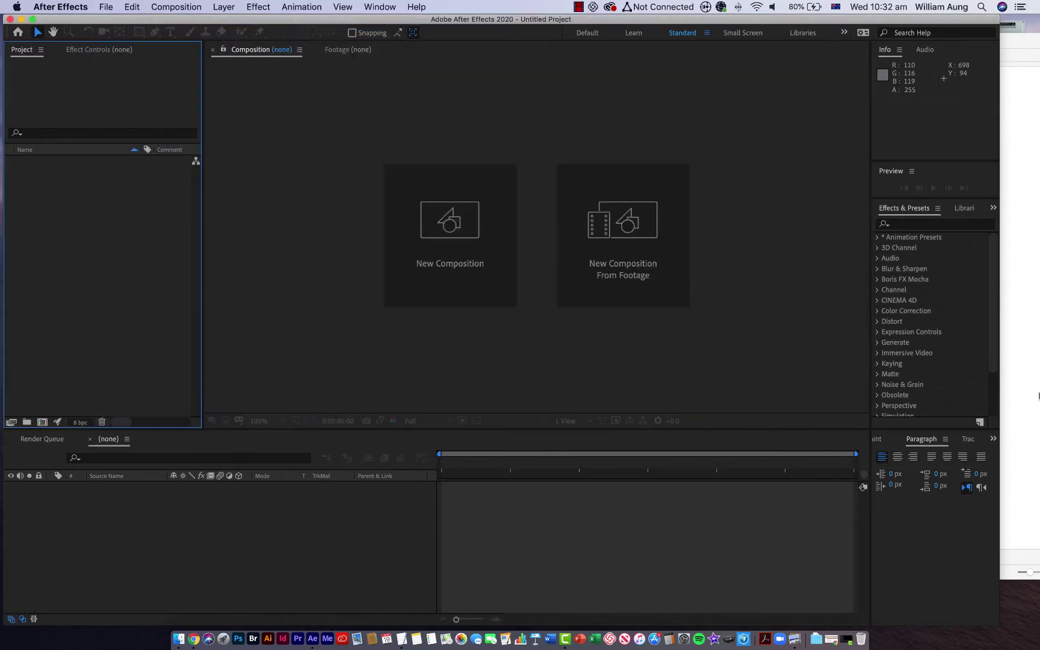
{"action": "left_click", "coordinate": [1000, 394]}
{"action": "left_click_drag", "start_coordinate": [521, 91], "coordinate": [192, 228]}
- Set up a new composition with 0:00:08:00 duration and Full resolution
{"action": "left_click", "coordinate": [475, 246]}
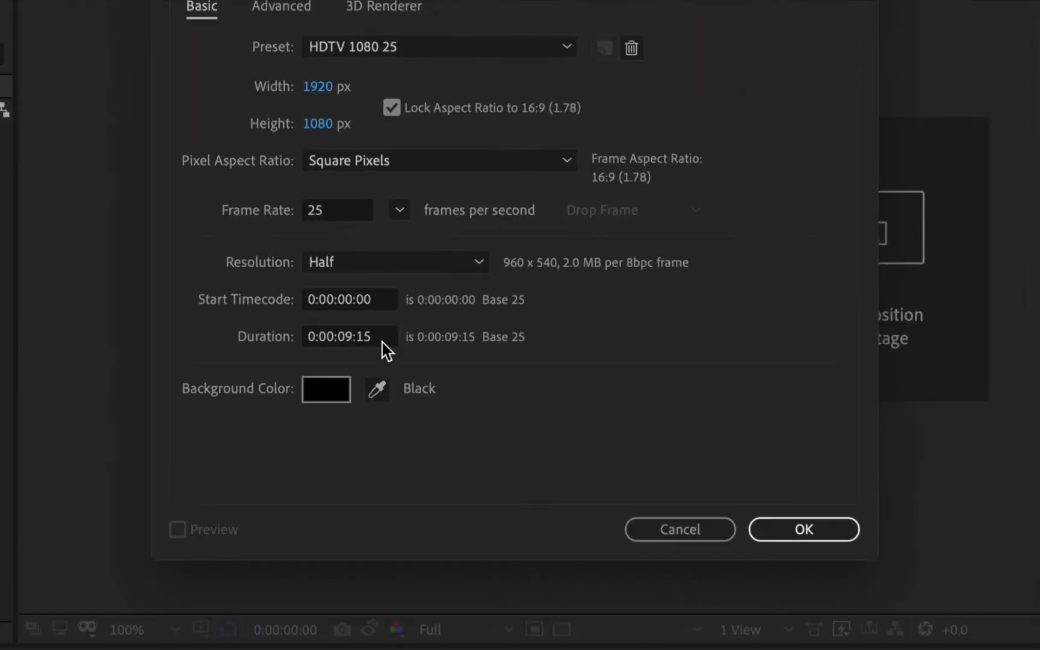
{"action": "left_click_drag", "start_coordinate": [385, 278], "coordinate": [374, 274]}
{"action": "left_click_drag", "start_coordinate": [358, 335], "coordinate": [347, 336]}
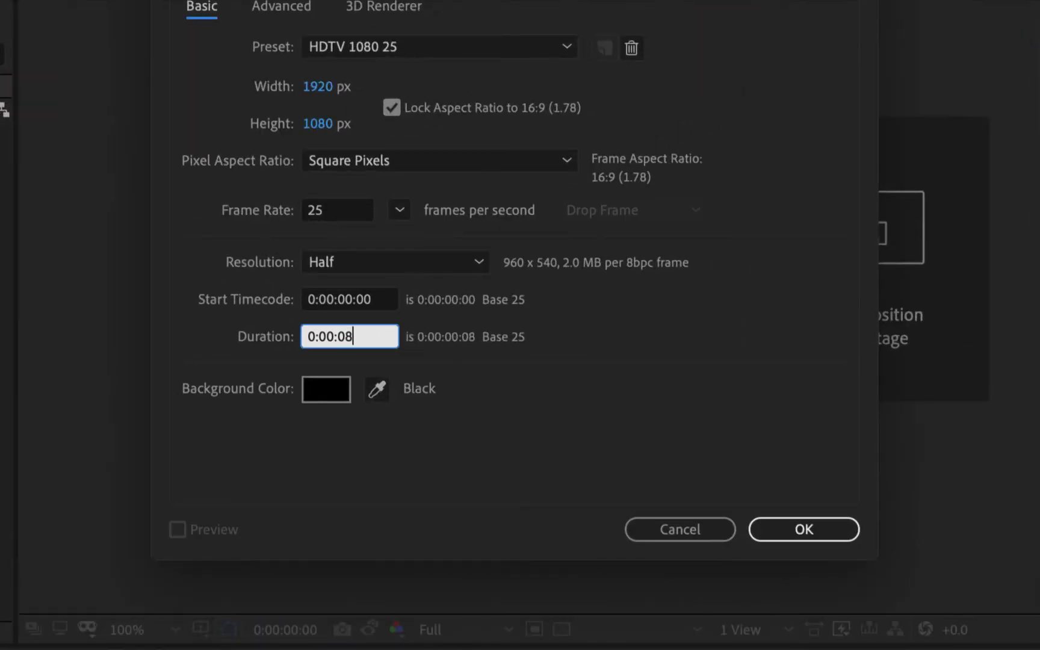
{"action": "left_click", "coordinate": [428, 262]}
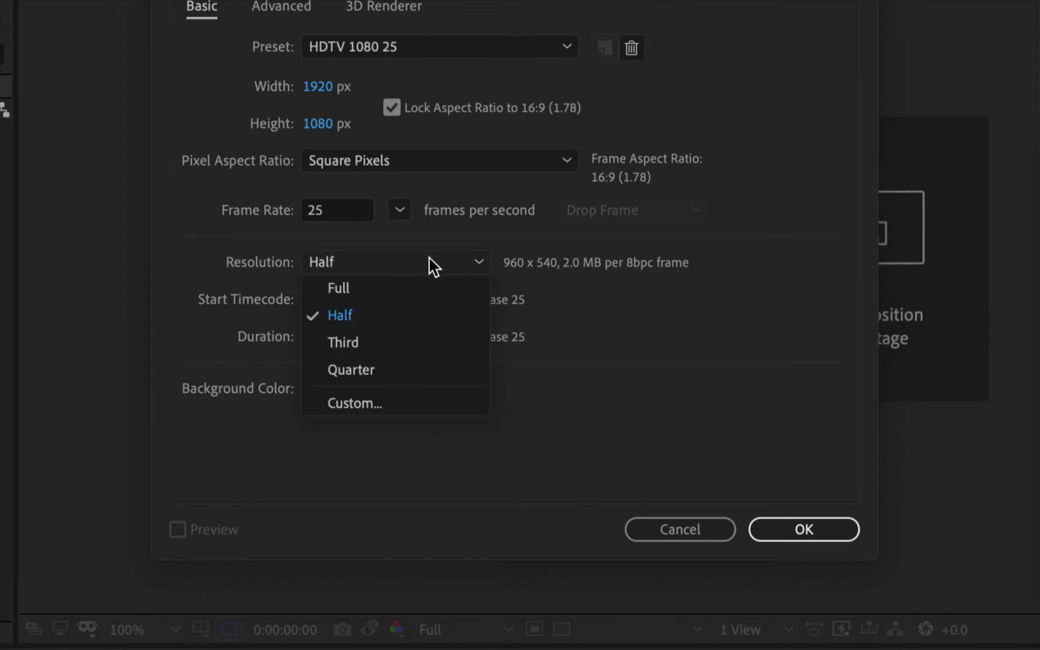
{"action": "left_click", "coordinate": [414, 295]}
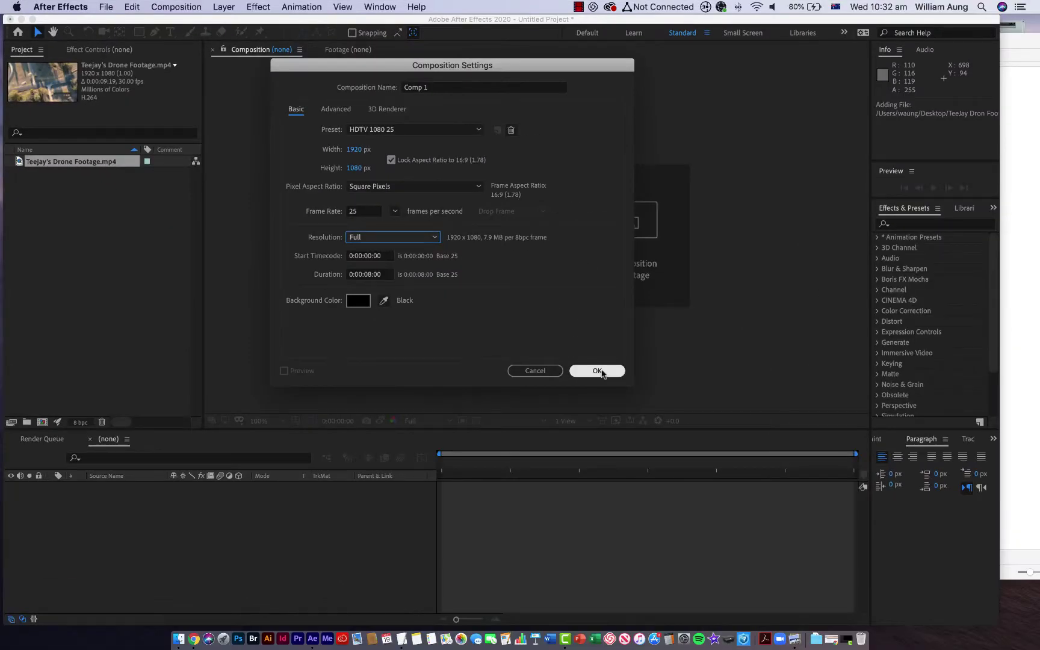
- Confirm the composition, then skim the drone footage in its own viewer and return to frame one
{"action": "left_click", "coordinate": [597, 370]}
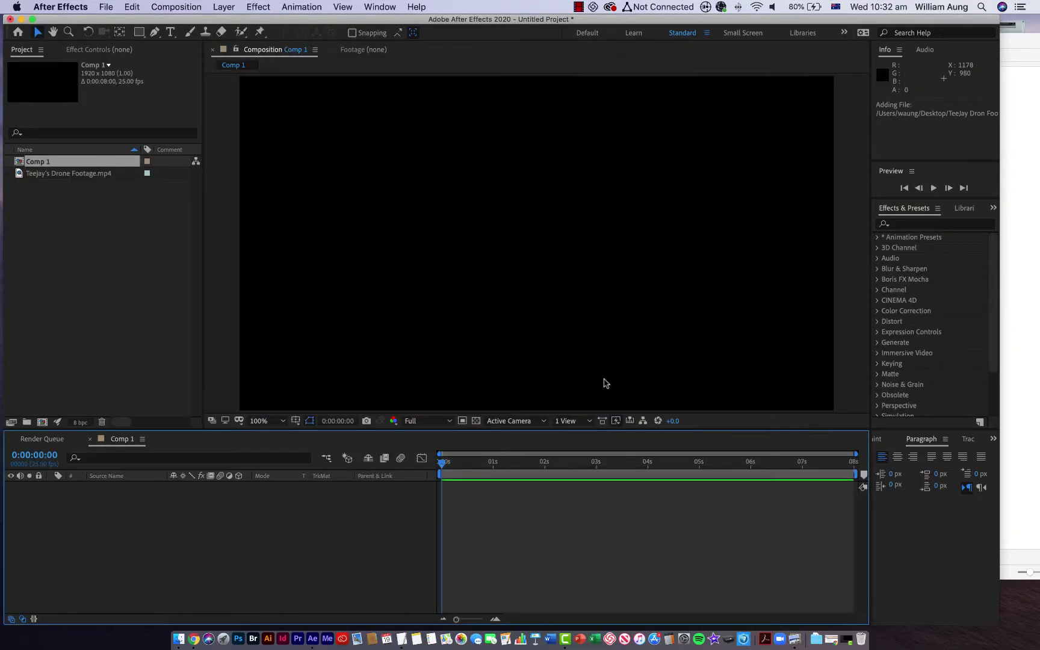
{"action": "double_click", "coordinate": [76, 174]}
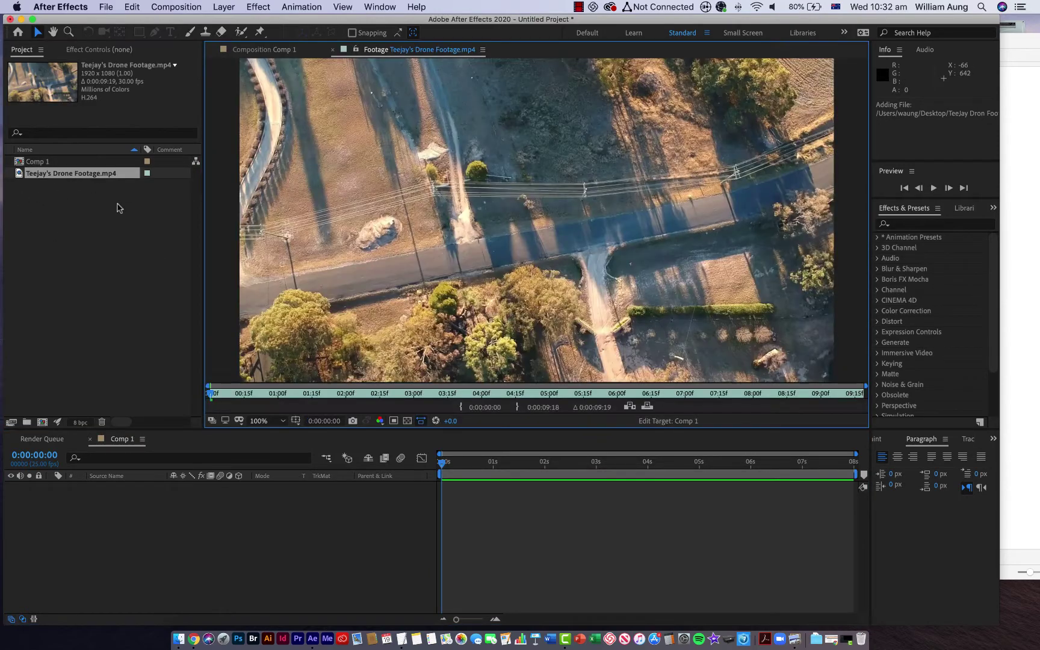
{"action": "left_click_drag", "start_coordinate": [227, 395], "coordinate": [389, 395]}
{"action": "left_click_drag", "start_coordinate": [329, 382], "coordinate": [204, 391]}
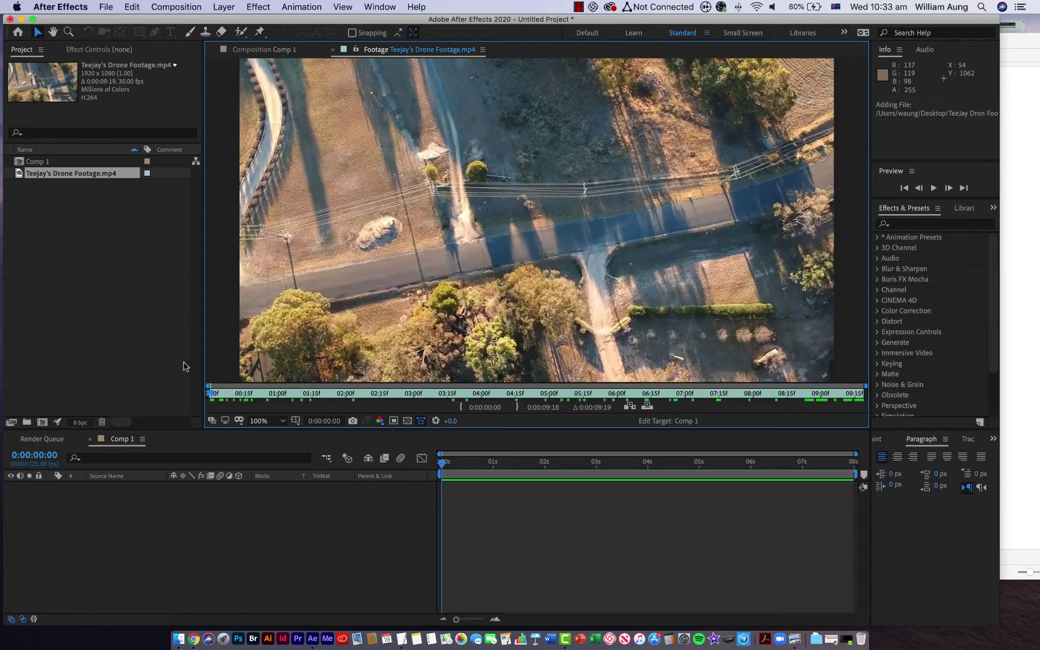
- Add the drone footage to Comp 1 at 100% view, nudging its position and preview resolution
{"action": "left_click_drag", "start_coordinate": [113, 174], "coordinate": [78, 518]}
{"action": "key", "text": "slash"}
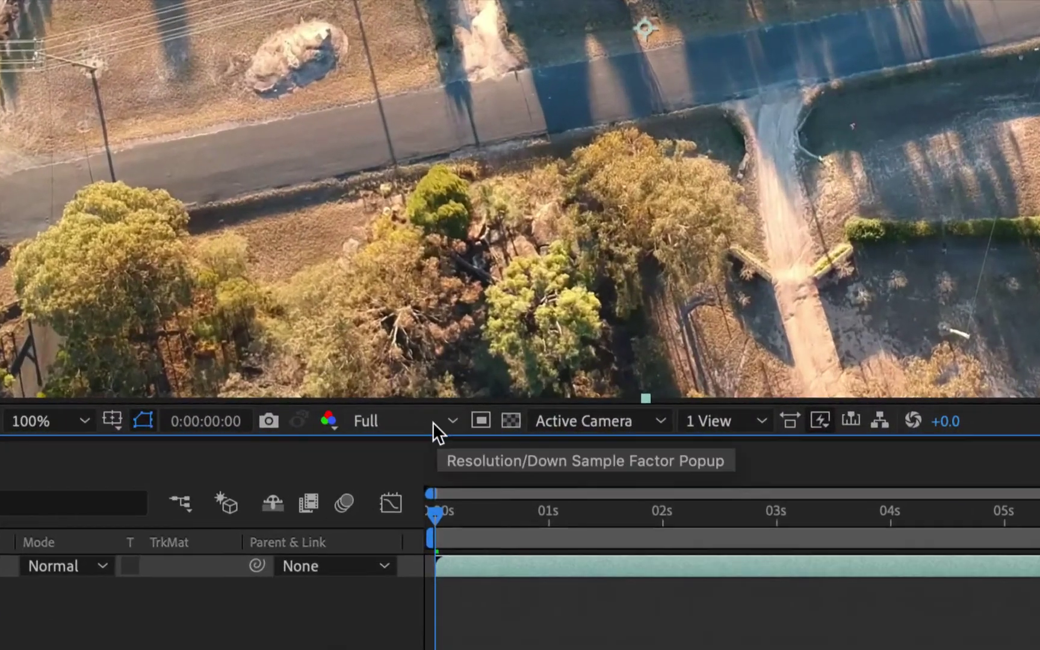
{"action": "left_click", "coordinate": [448, 422]}
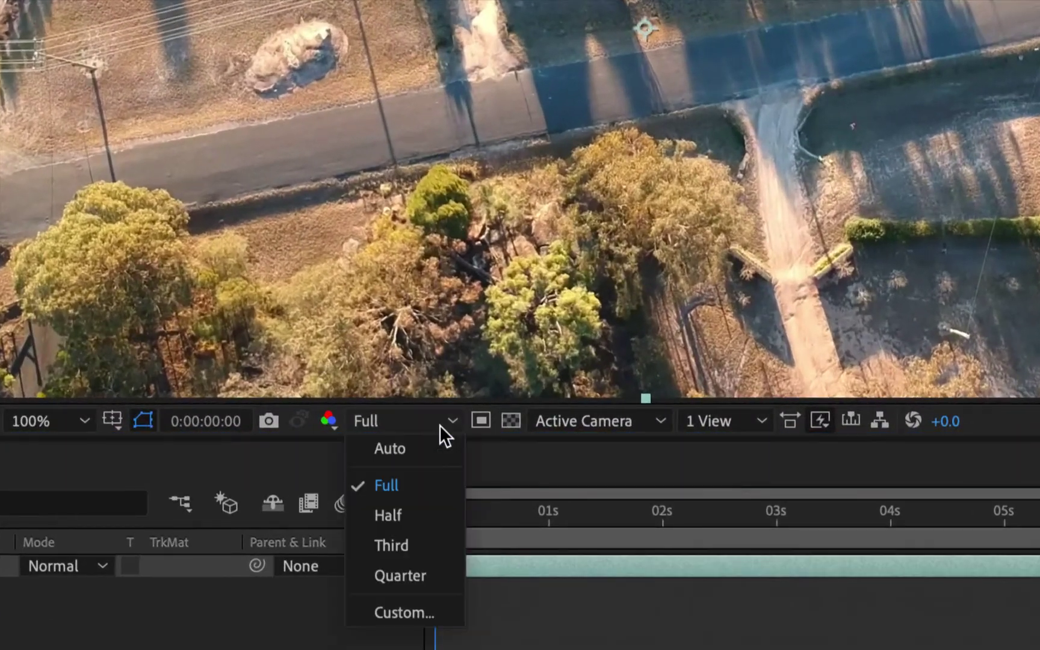
{"action": "left_click", "coordinate": [414, 518]}
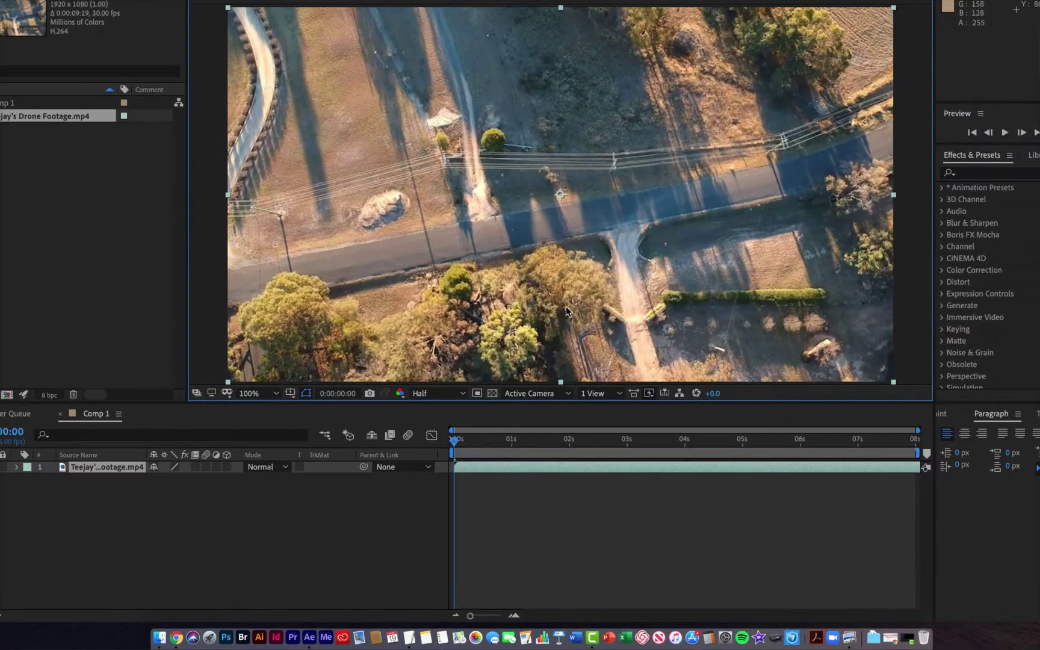
{"action": "left_click_drag", "start_coordinate": [565, 311], "coordinate": [558, 355]}
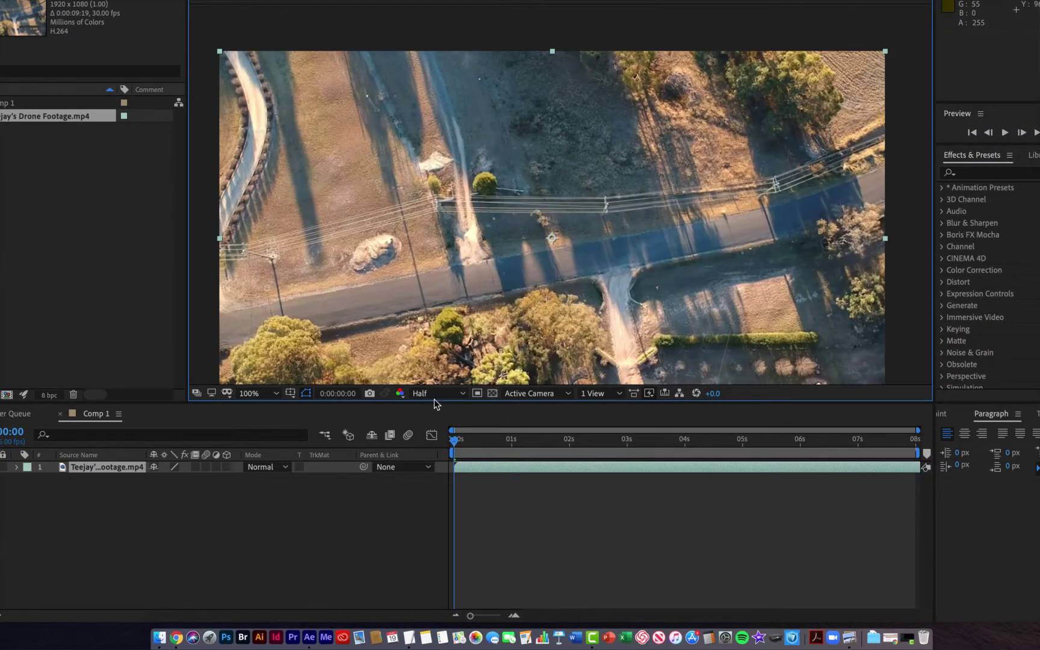
{"action": "left_click", "coordinate": [434, 397]}
{"action": "left_click", "coordinate": [432, 457]}
{"action": "left_click_drag", "start_coordinate": [553, 295], "coordinate": [591, 267]}
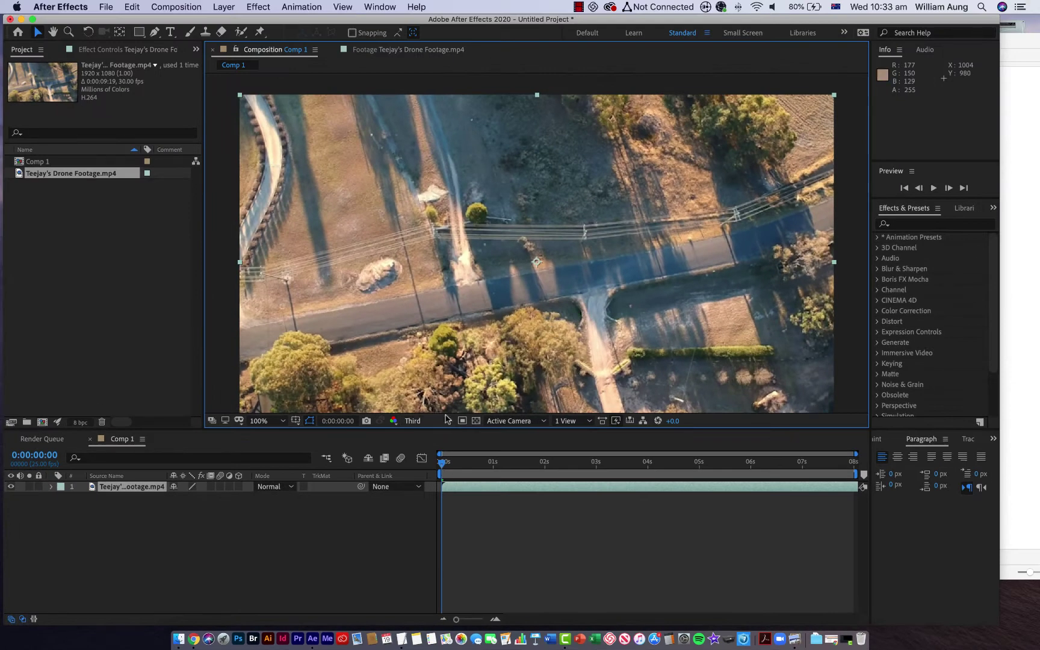
{"action": "left_click", "coordinate": [447, 419]}
{"action": "left_click", "coordinate": [427, 488]}
{"action": "left_click_drag", "start_coordinate": [514, 357], "coordinate": [519, 346]}
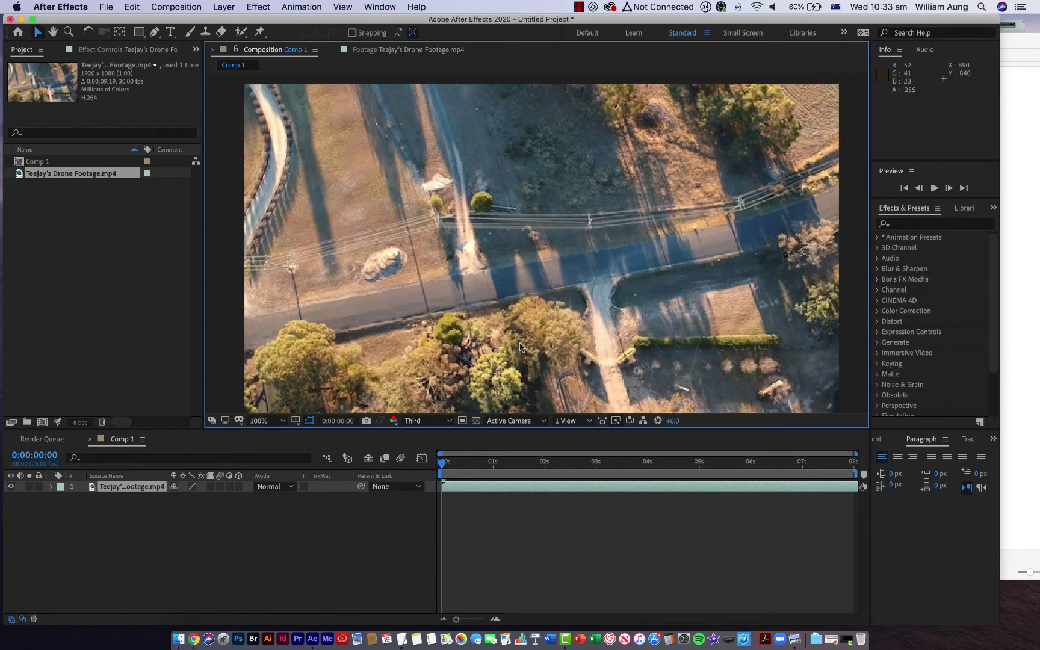
- Preview Comp 1, then replay it from the start at Half resolution
{"action": "key", "text": "space"}
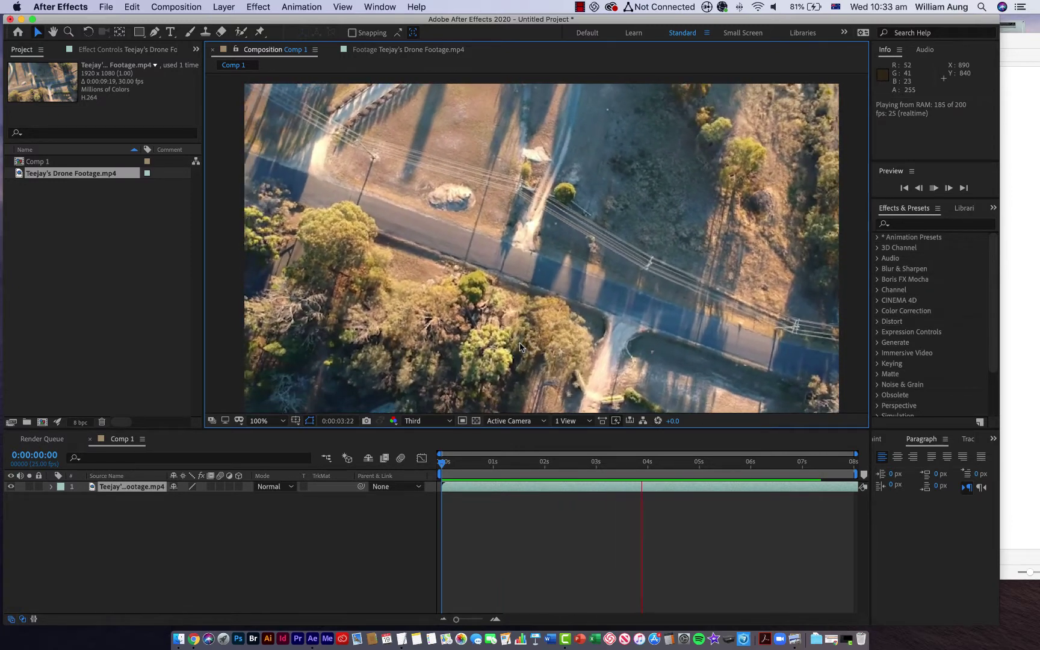
{"action": "key", "text": "space"}
{"action": "left_click", "coordinate": [420, 421]}
{"action": "left_click", "coordinate": [419, 462]}
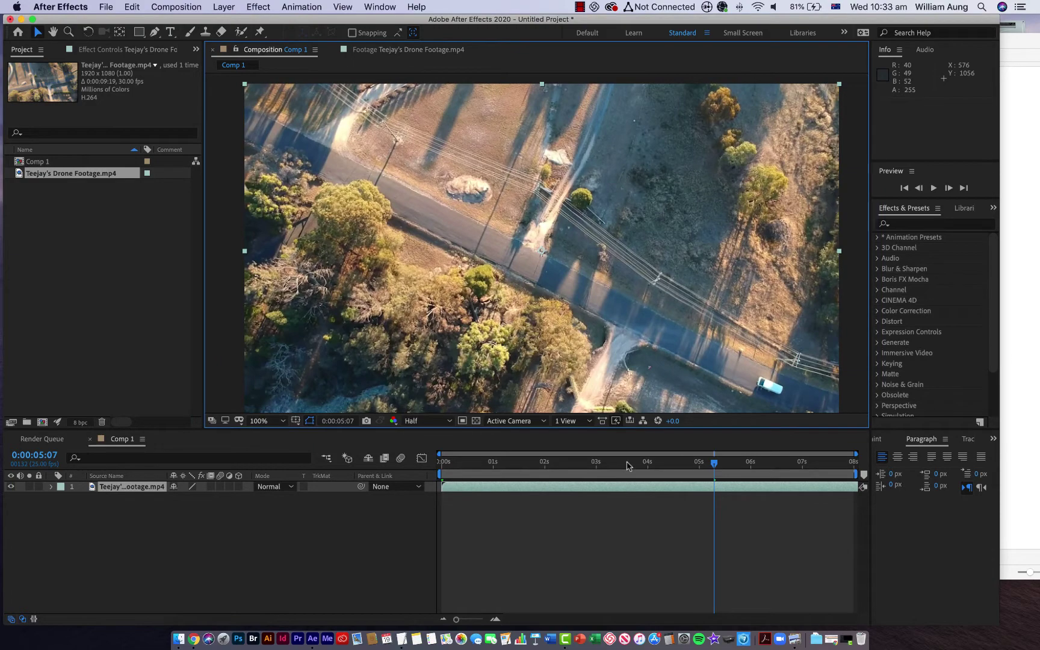
{"action": "left_click_drag", "start_coordinate": [627, 465], "coordinate": [447, 460]}
{"action": "key", "text": "space"}
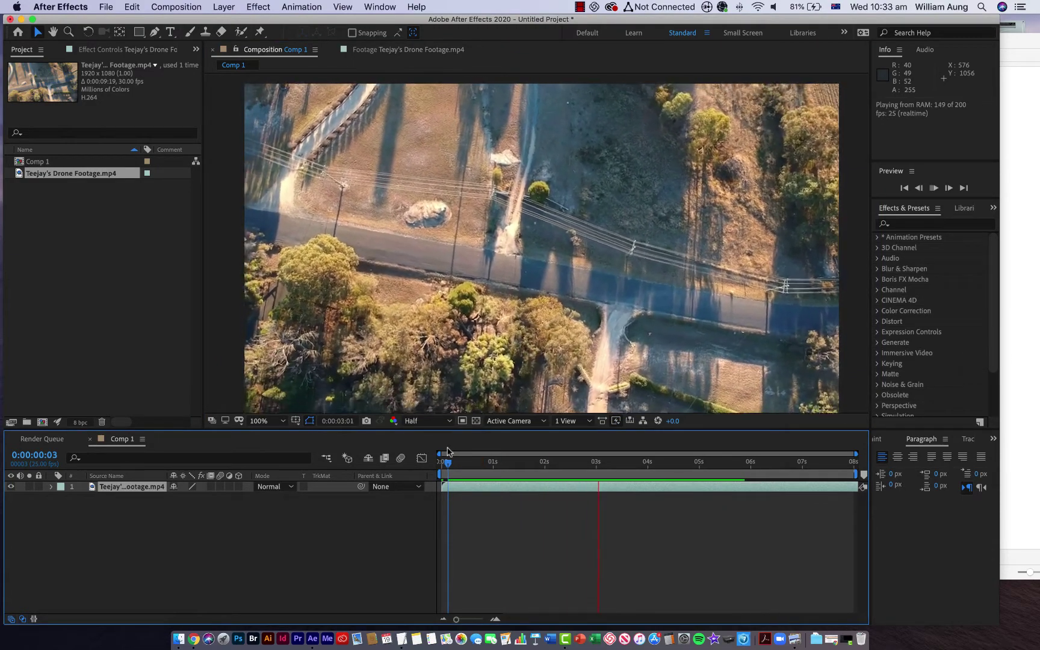
- Stop playback, show the Tracker panel, and scrub the drone footage to check its motion
{"action": "key", "text": "space"}
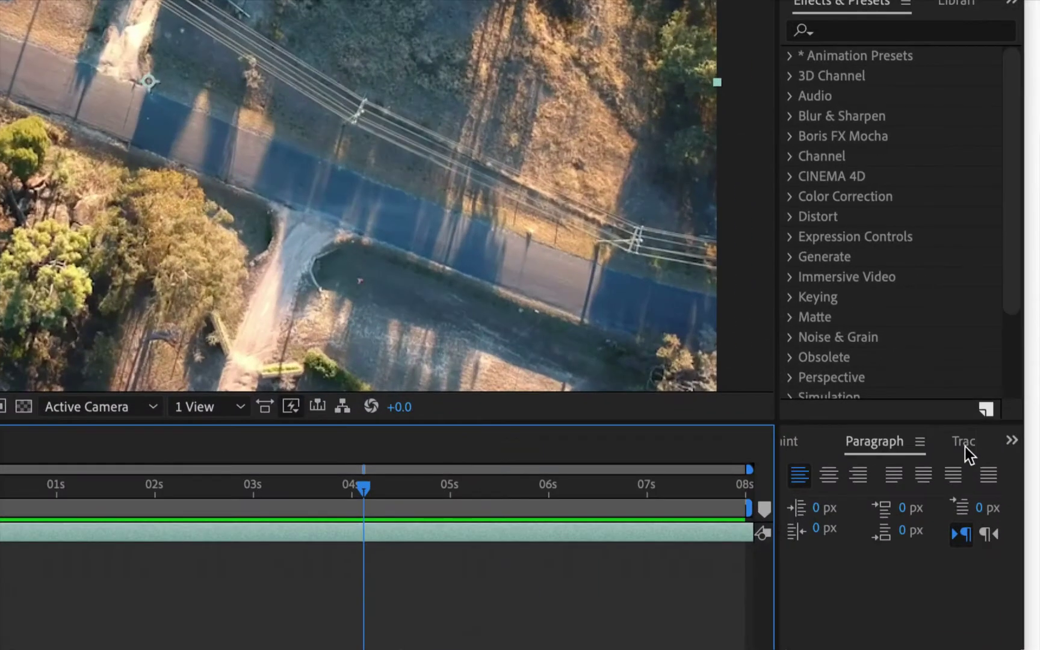
{"action": "left_click", "coordinate": [967, 439]}
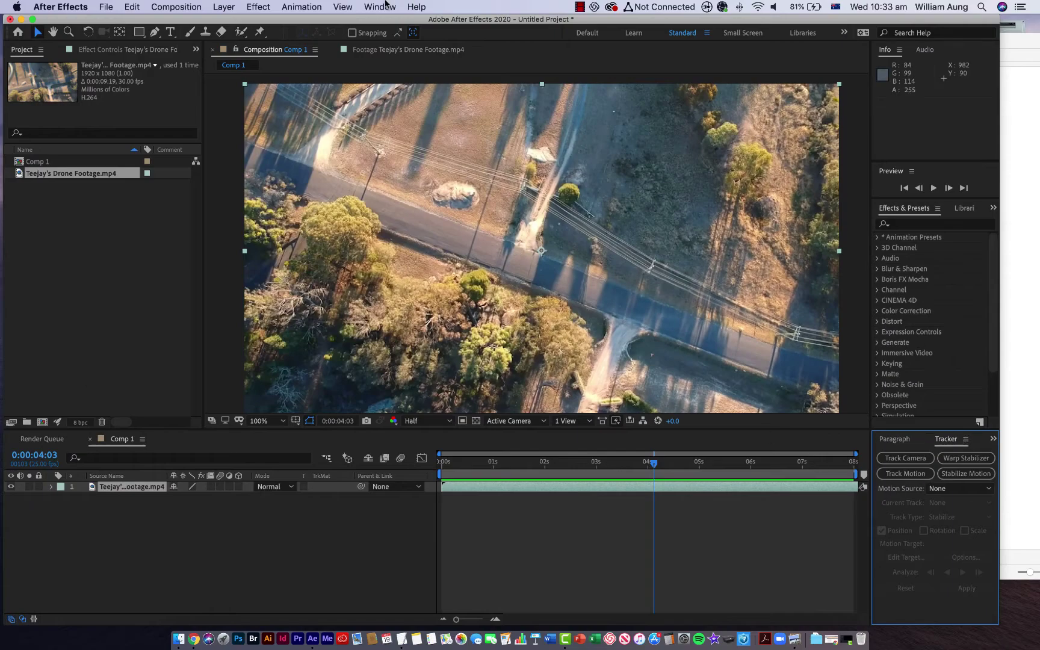
{"action": "left_click", "coordinate": [385, 6]}
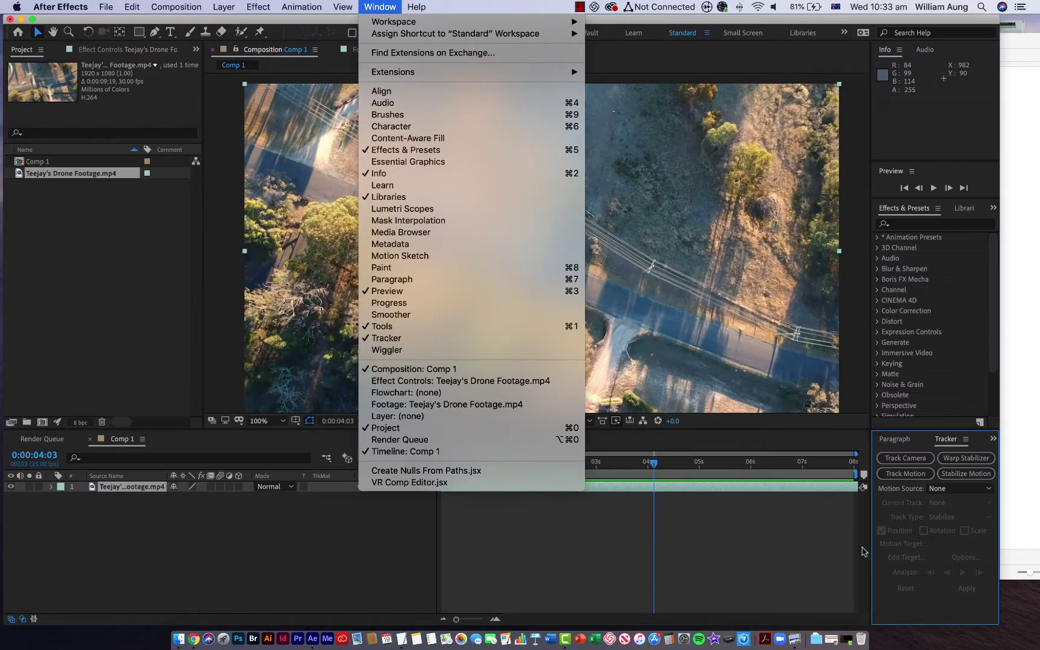
{"action": "left_click", "coordinate": [746, 512]}
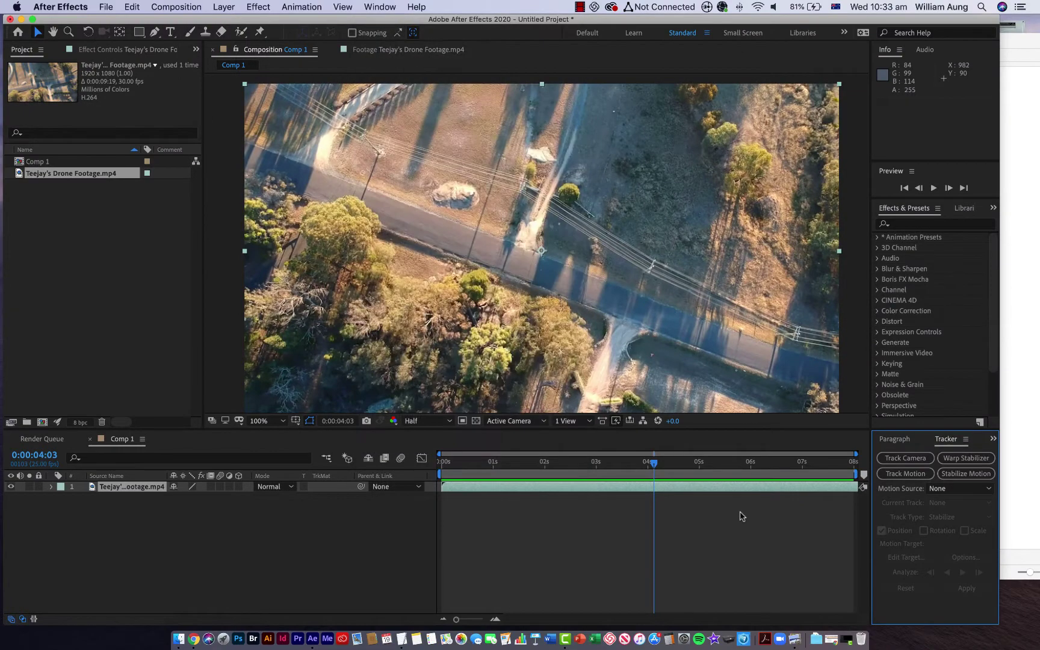
{"action": "left_click_drag", "start_coordinate": [680, 465], "coordinate": [764, 466]}
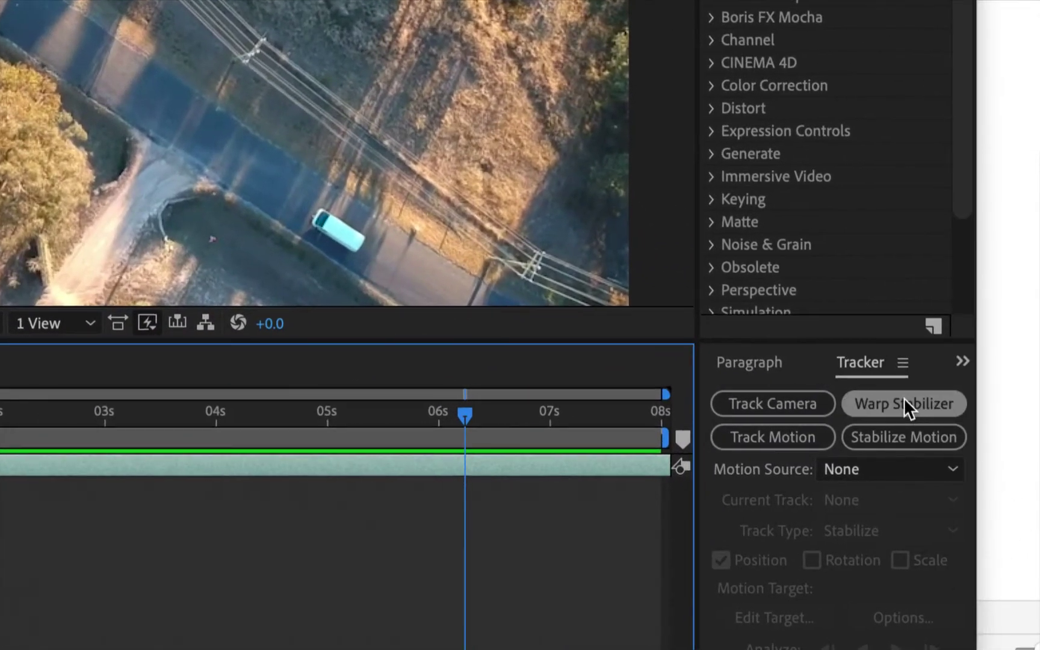
- Apply Warp Stabilizer to the drone footage and let it finish, auto-scaling to 104.2%
{"action": "left_click", "coordinate": [989, 405]}
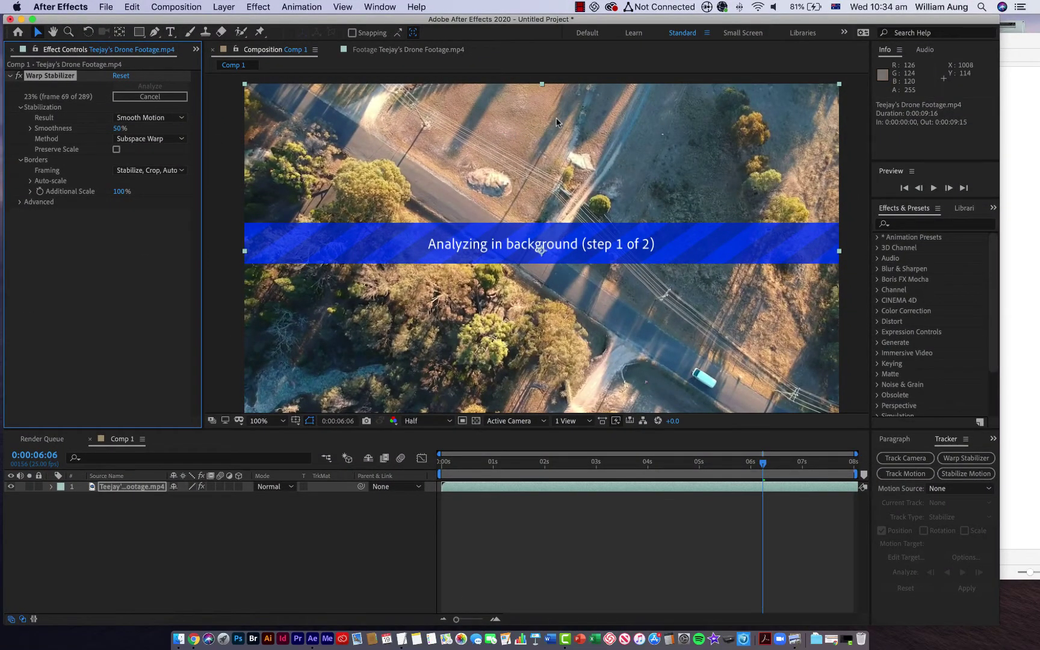
{"action": "left_click", "coordinate": [582, 8]}
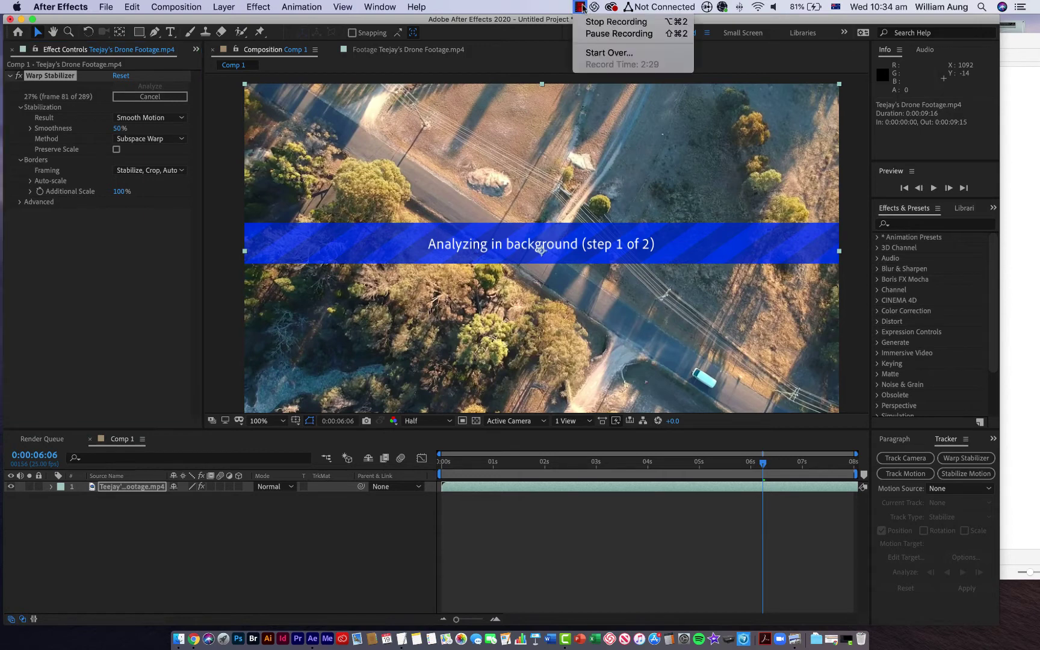
{"action": "left_click", "coordinate": [596, 33]}
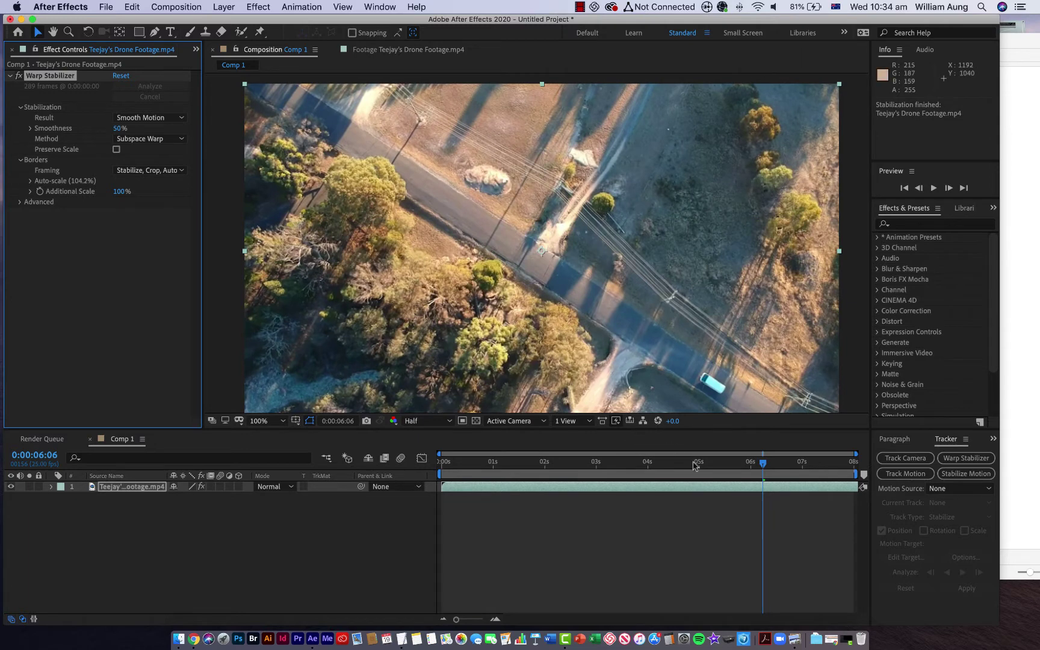
- Preview the Warp Stabilizer footage, smoothed at 50% Smooth Motion, from the timeline
{"action": "left_click", "coordinate": [644, 462]}
{"action": "key", "text": "space"}
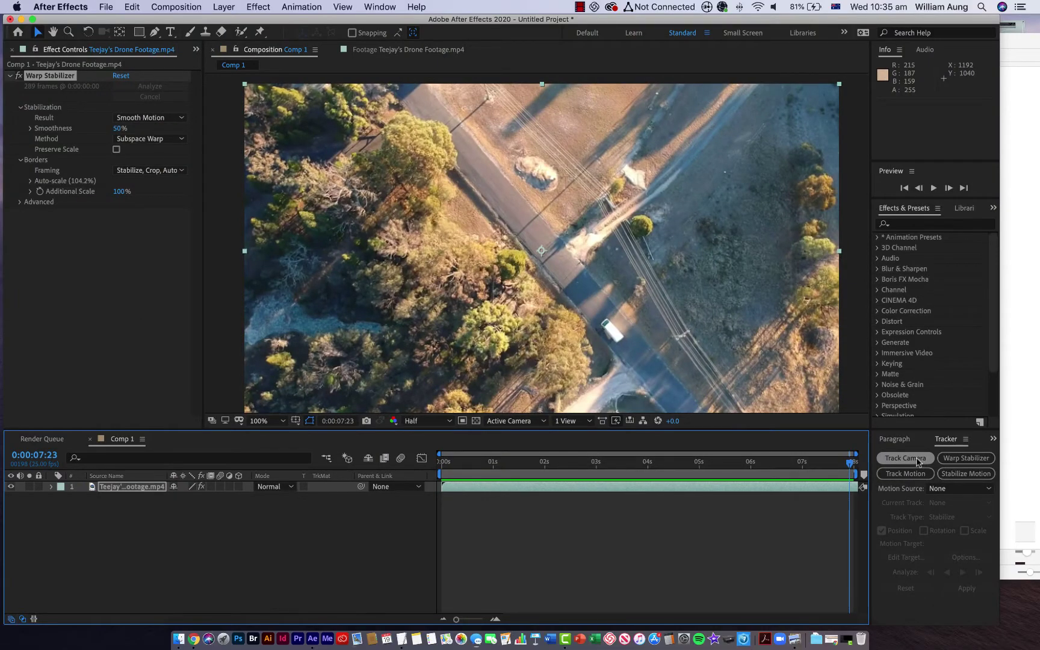
{"action": "left_click", "coordinate": [917, 459]}
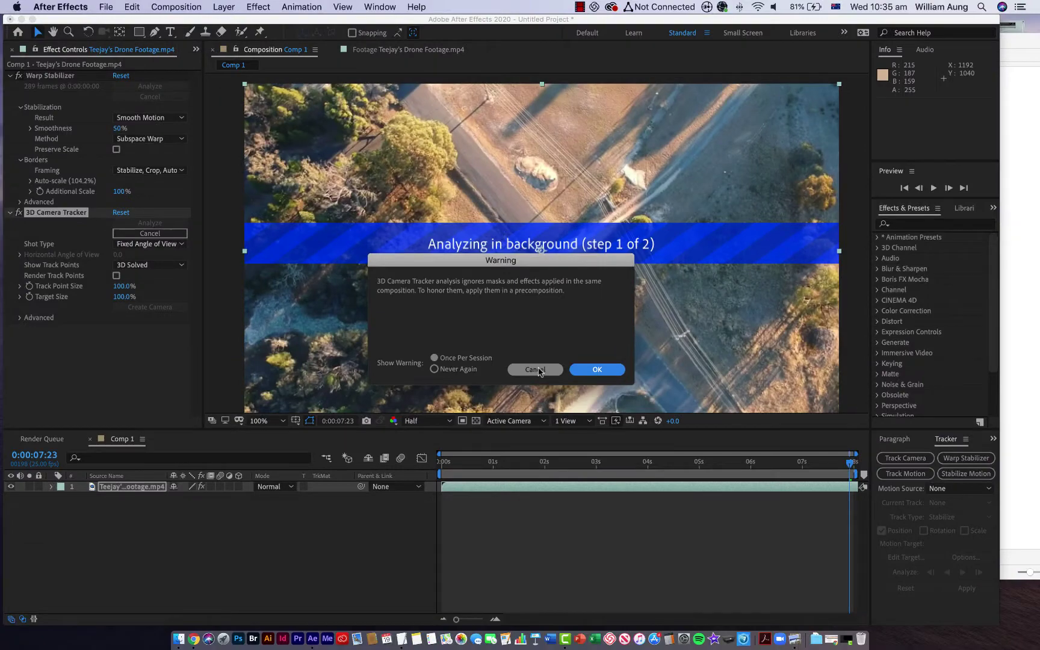
{"action": "left_click", "coordinate": [536, 369]}
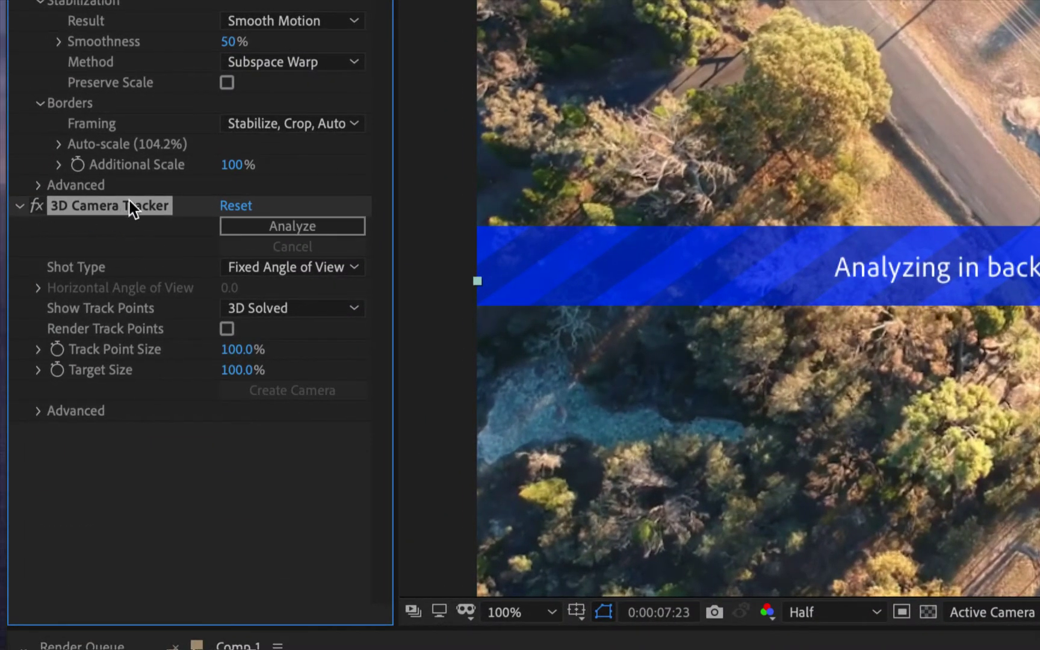
{"action": "key", "text": "Delete"}
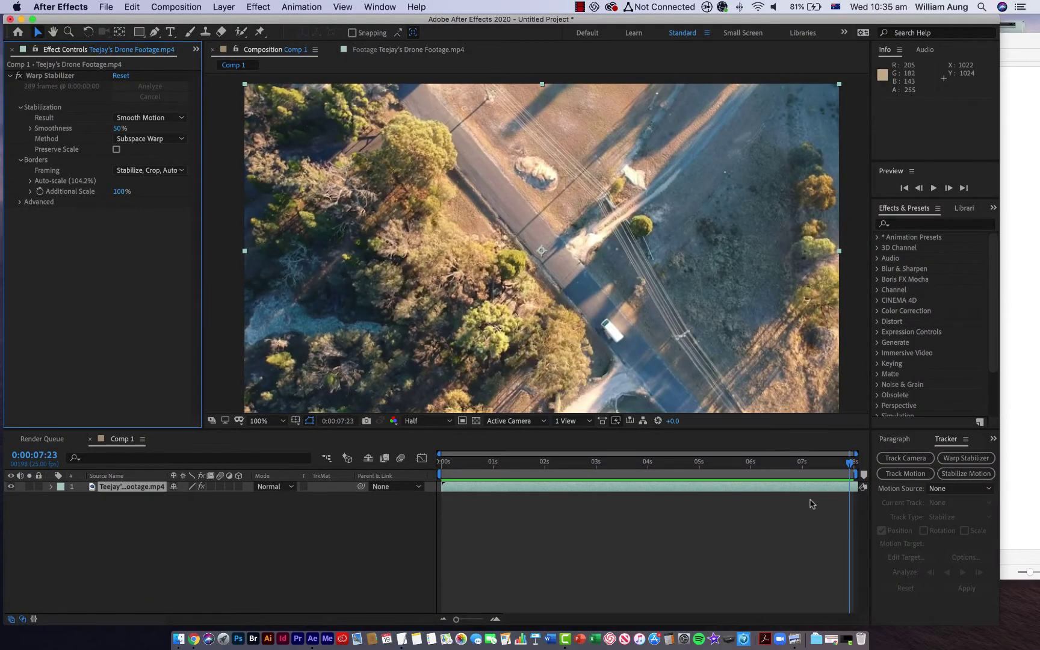
- Pre-compose the drone layer as 'Drone shot Warp Stabilised Comp', moving all attributes into it
{"action": "left_click_drag", "start_coordinate": [679, 470], "coordinate": [863, 458]}
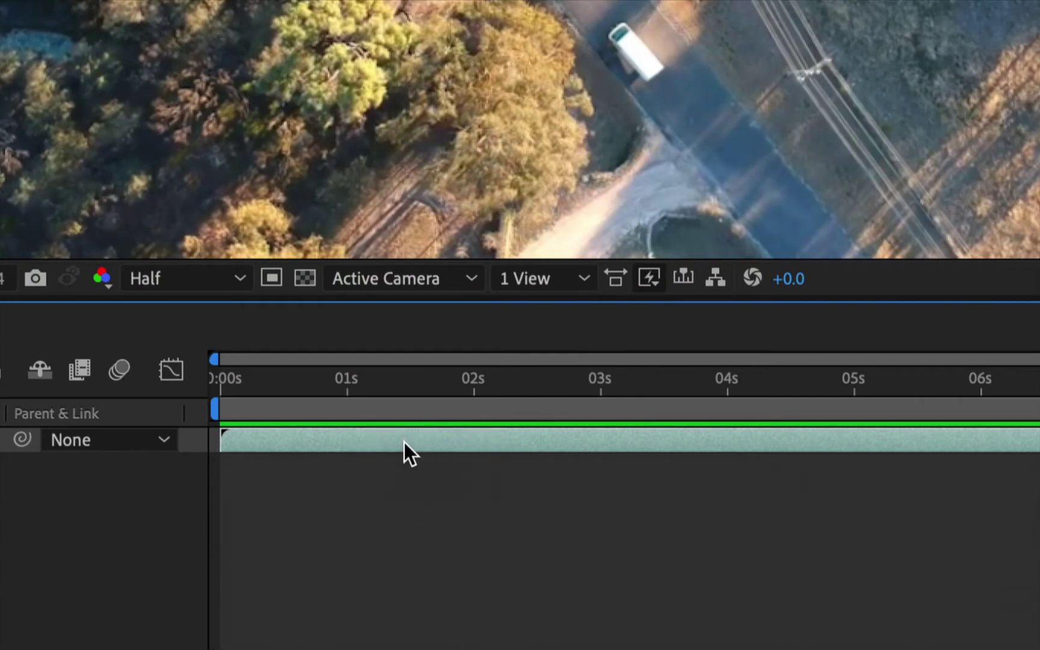
{"action": "right_click", "coordinate": [404, 442]}
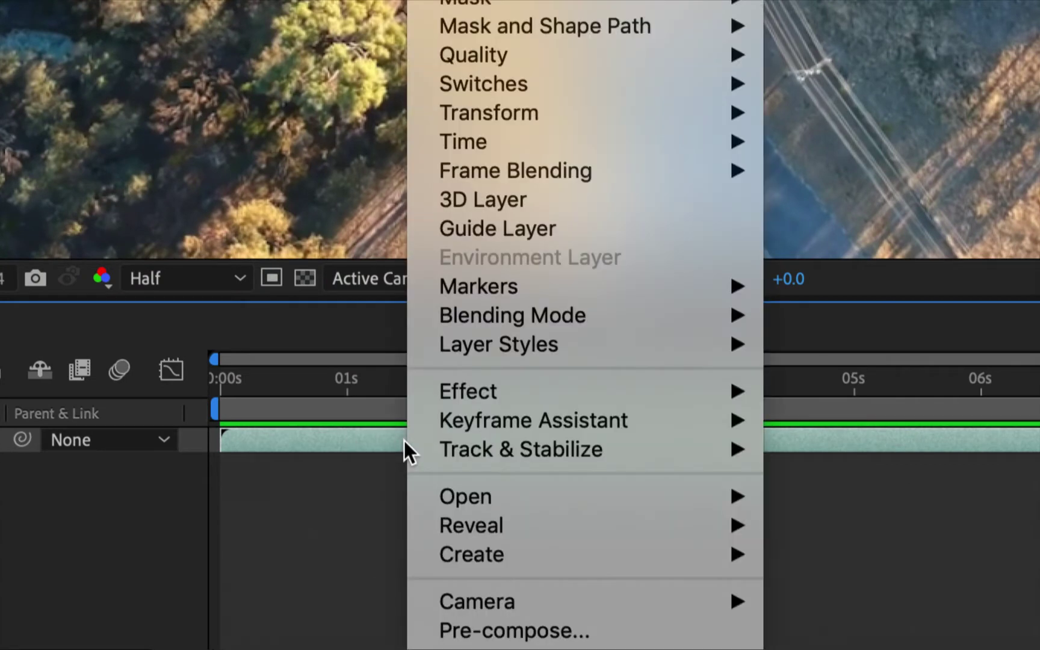
{"action": "left_click", "coordinate": [544, 632]}
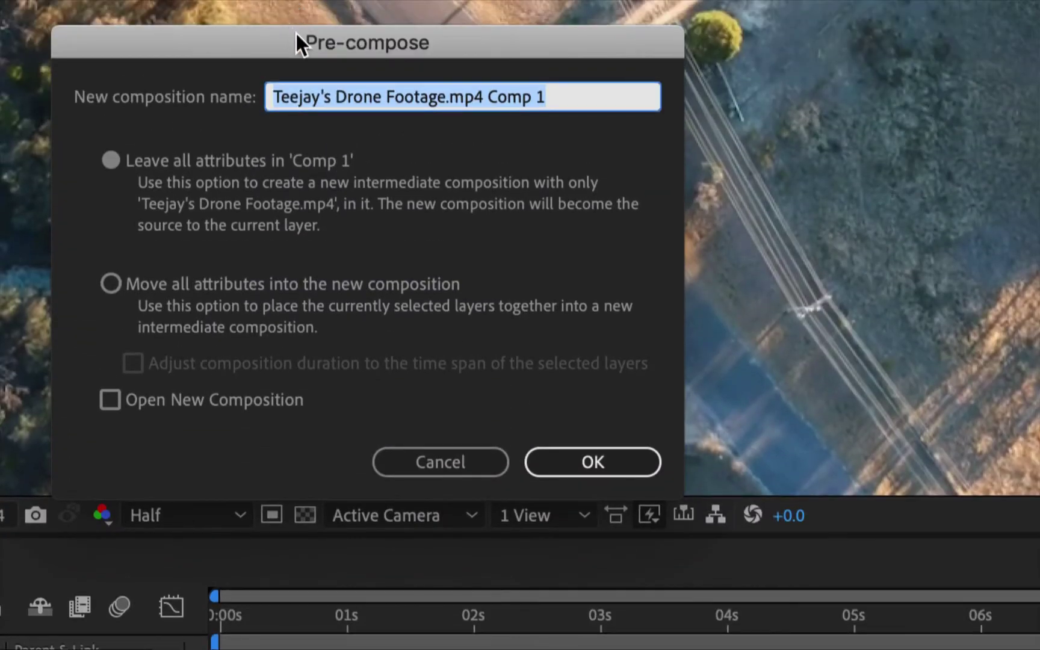
{"action": "left_click_drag", "start_coordinate": [296, 33], "coordinate": [482, 181]}
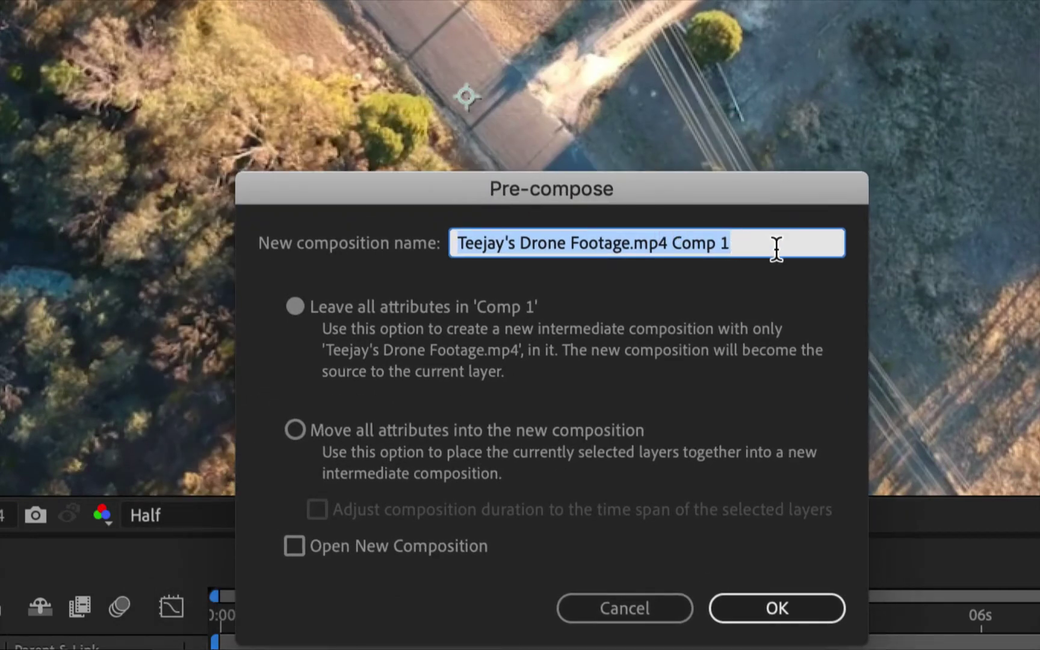
{"action": "type", "text": "Drone sh"}
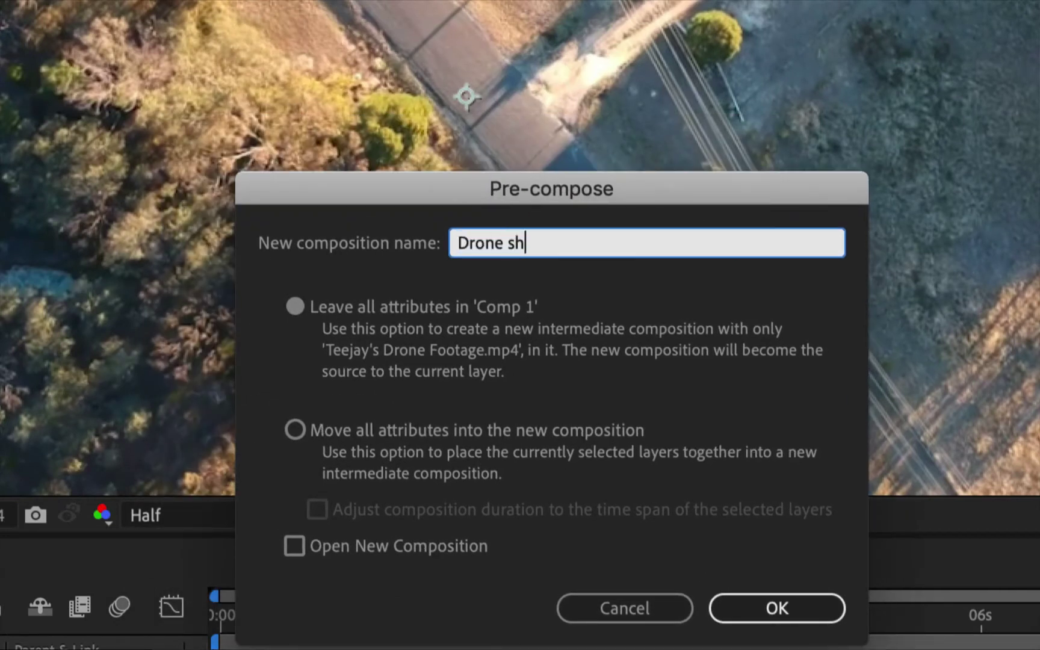
{"action": "type", "text": "ot Warp Stabi"}
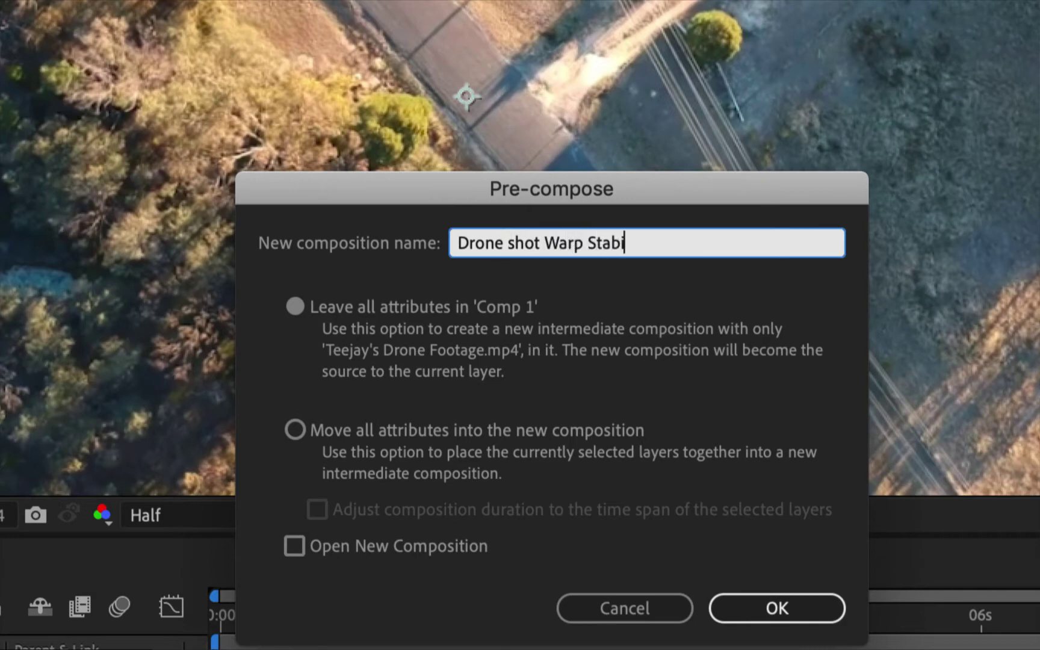
{"action": "type", "text": "lised"}
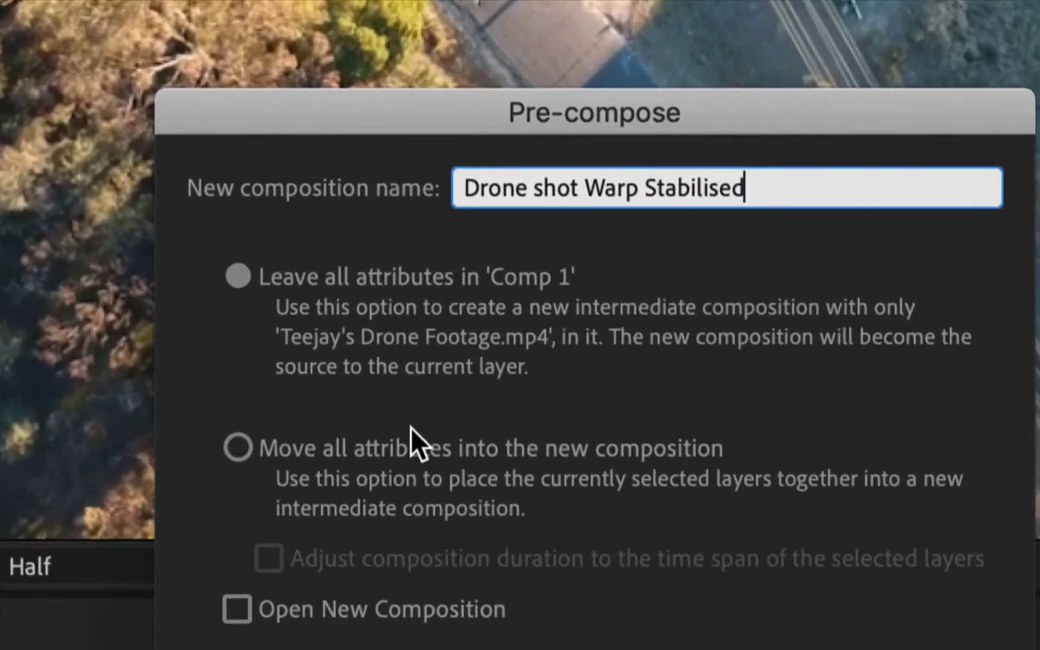
{"action": "left_click", "coordinate": [241, 448]}
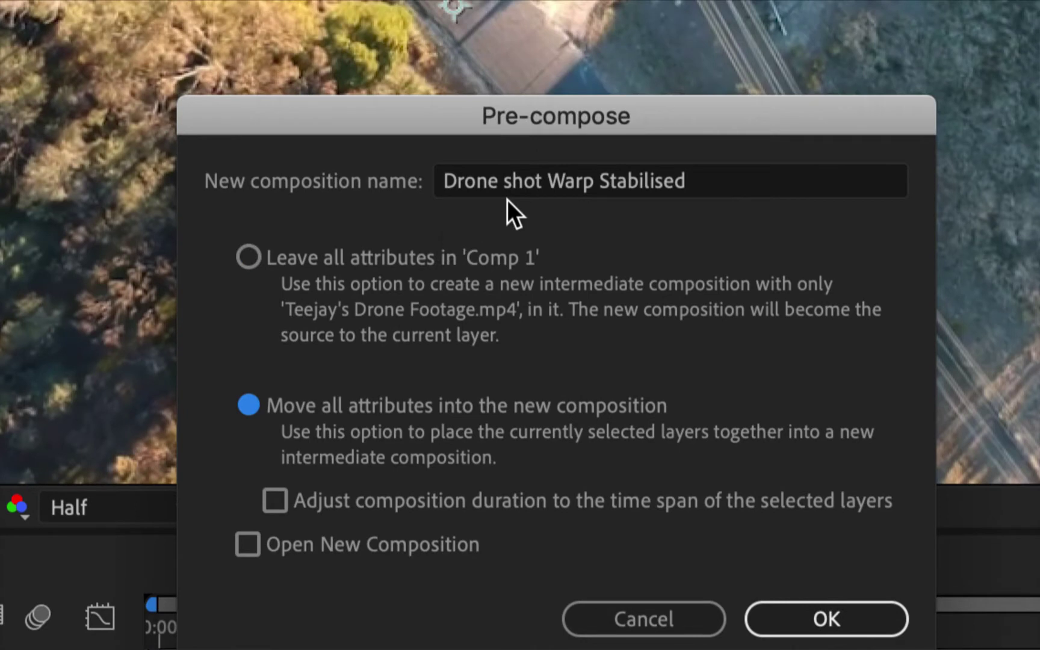
{"action": "left_click", "coordinate": [717, 186]}
{"action": "type", "text": "Comp"}
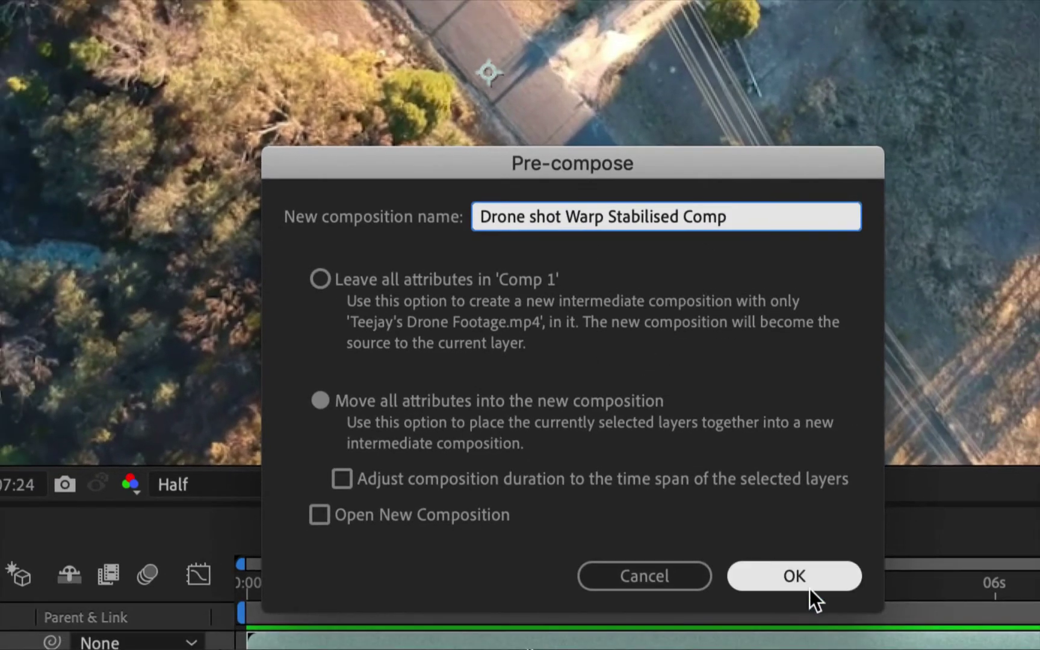
- Confirm the precomposition, verify Warp Stabilizer moved inside it, and return to Comp 1
{"action": "left_click", "coordinate": [839, 623]}
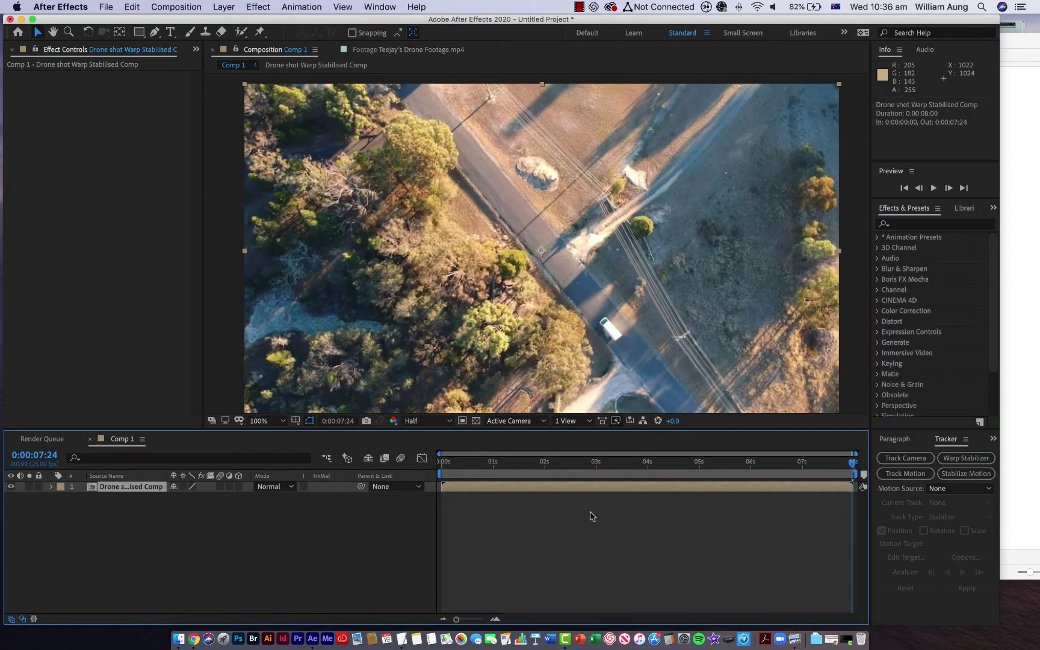
{"action": "double_click", "coordinate": [600, 489]}
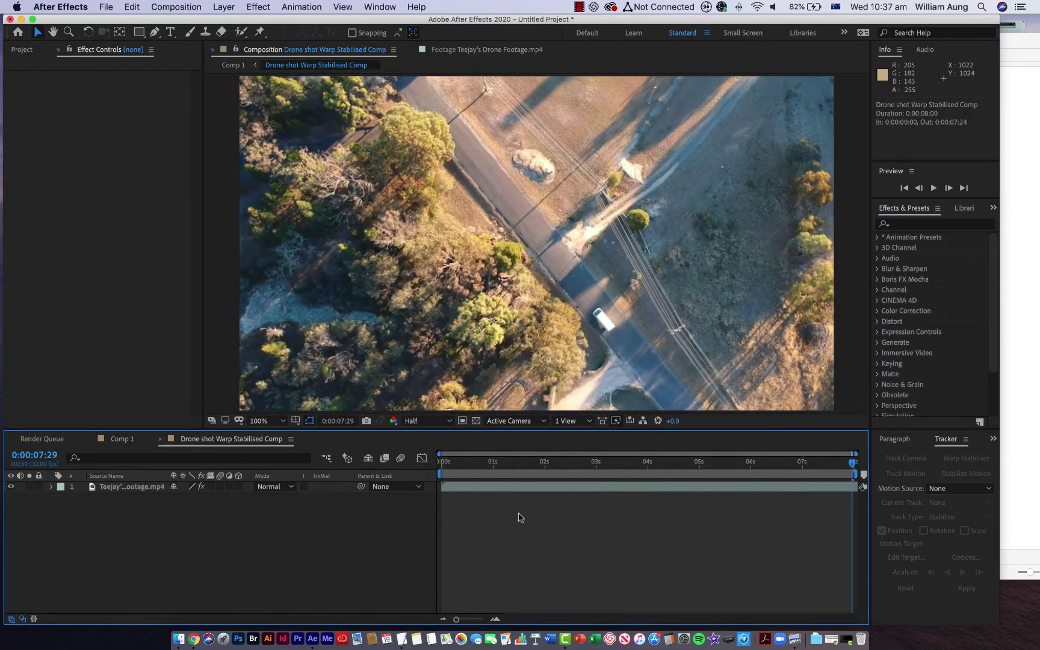
{"action": "left_click", "coordinate": [157, 489]}
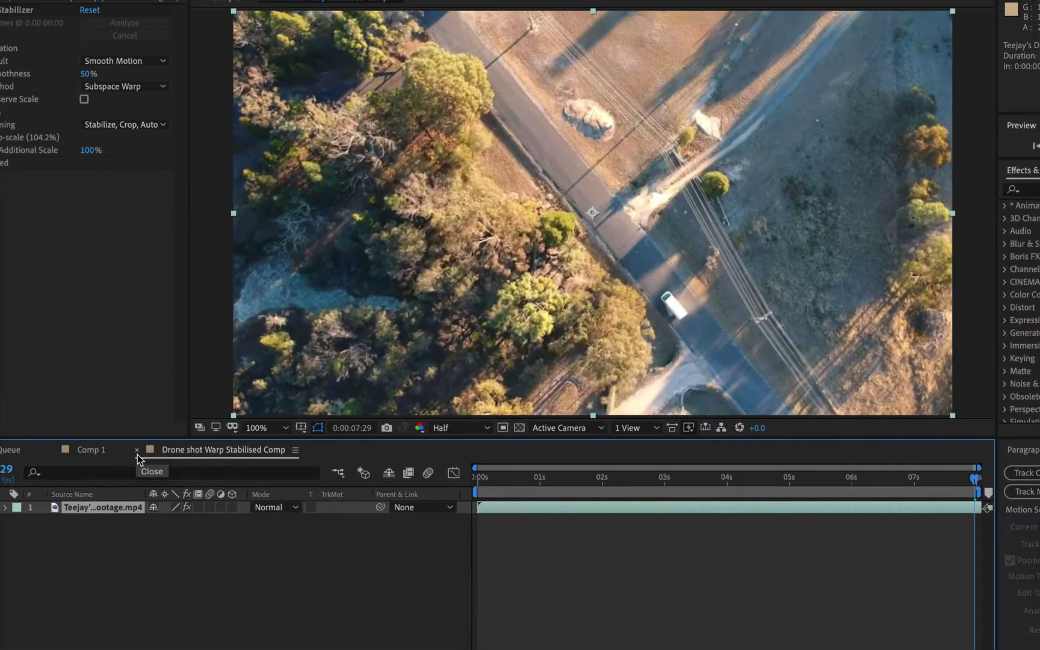
{"action": "left_click", "coordinate": [137, 455]}
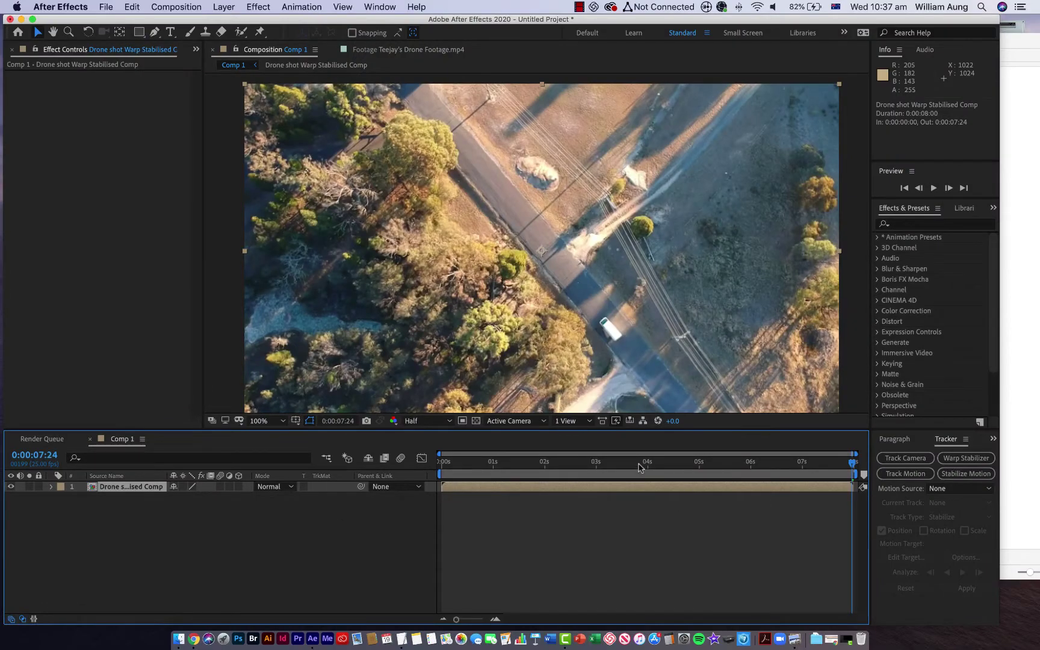
- From 0:00:00:00, run Track Camera on the precomposition until it solves at 0.93-pixel error
{"action": "left_click", "coordinate": [444, 464]}
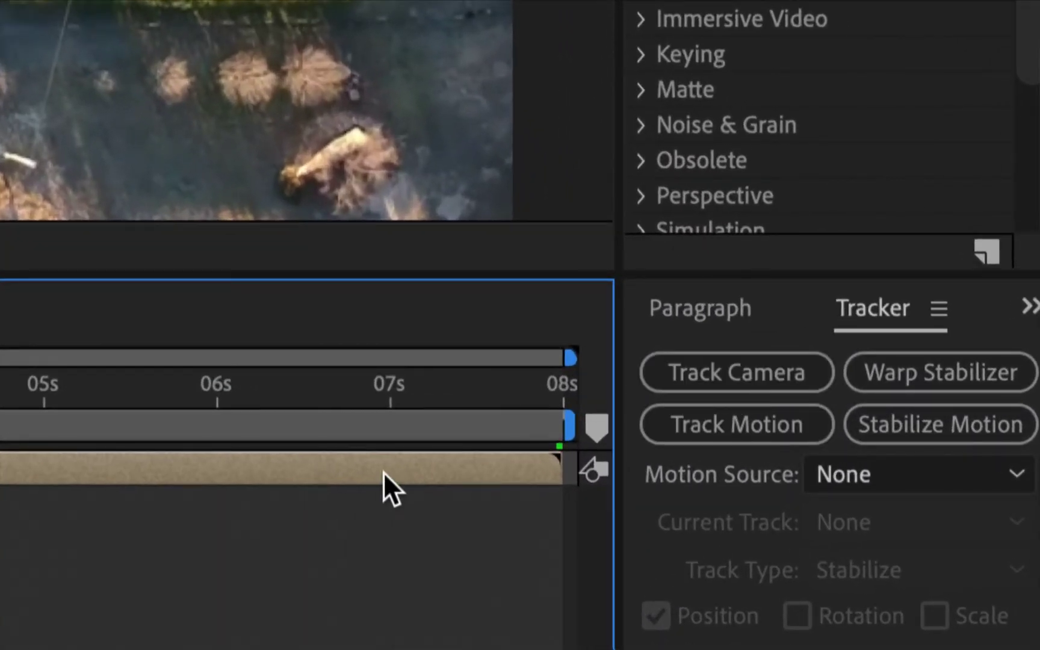
{"action": "left_click", "coordinate": [691, 373]}
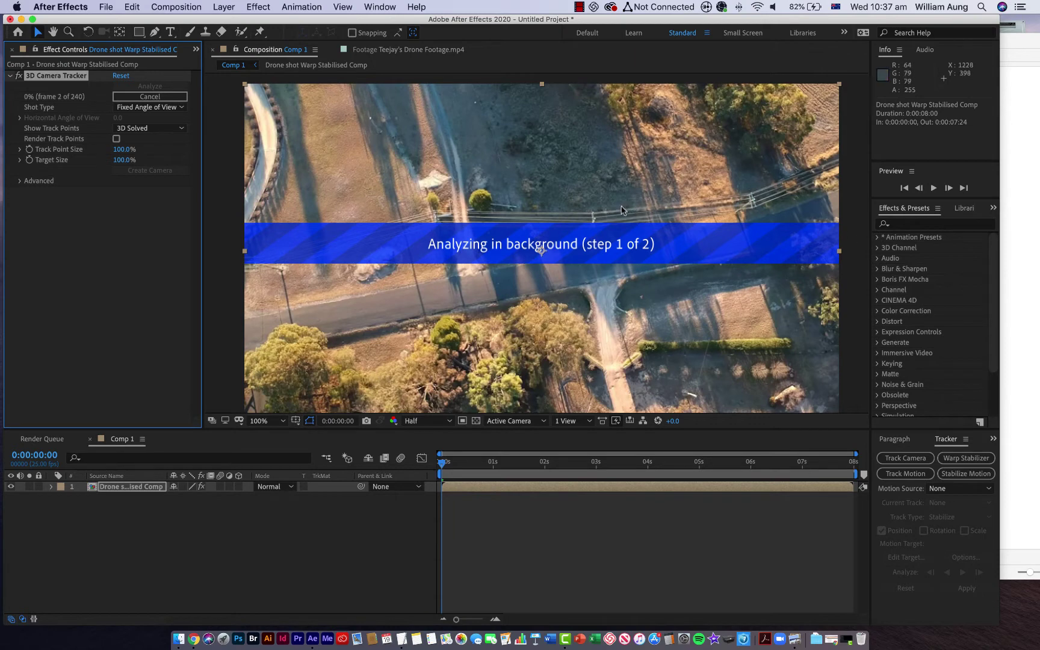
{"action": "left_click", "coordinate": [578, 6]}
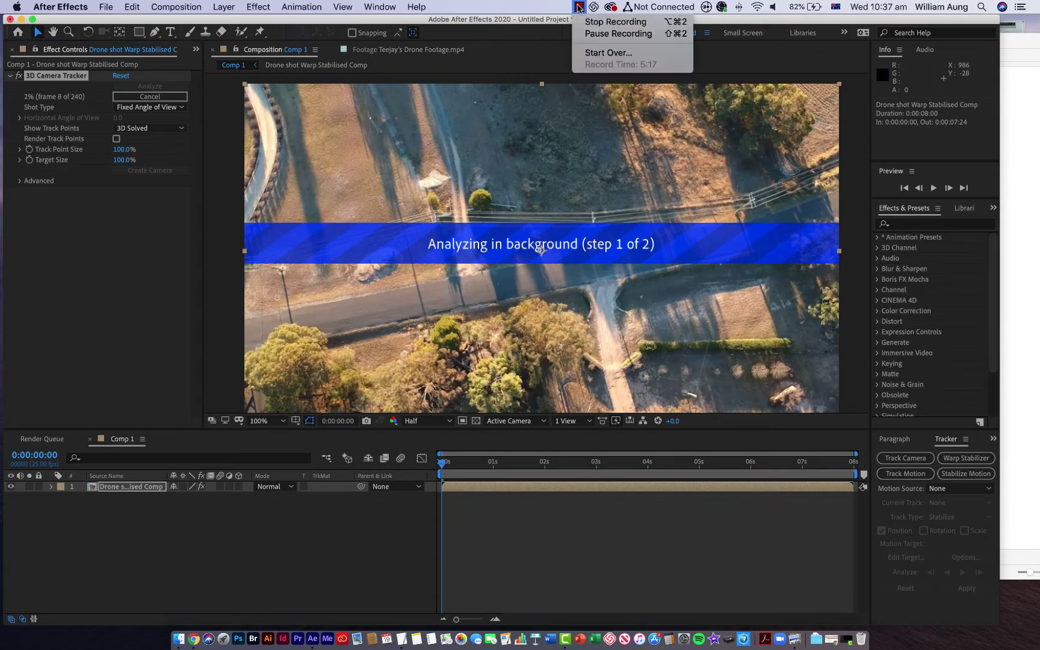
{"action": "left_click", "coordinate": [605, 34]}
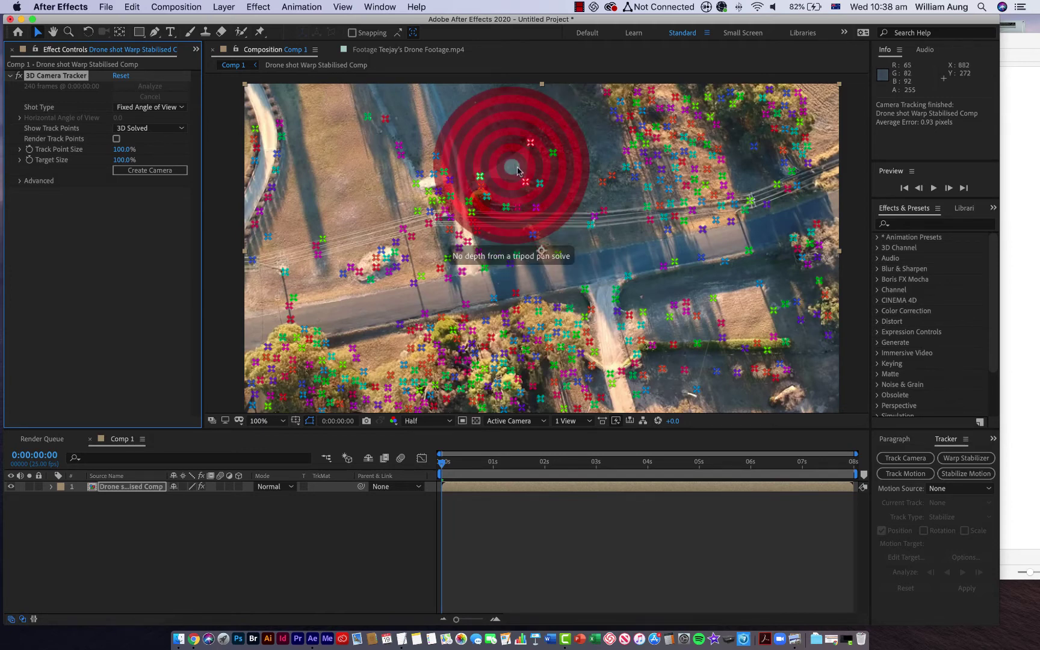
- Create a text layer and 3D Tracker Camera from three ground track points
{"action": "left_click", "coordinate": [517, 170]}
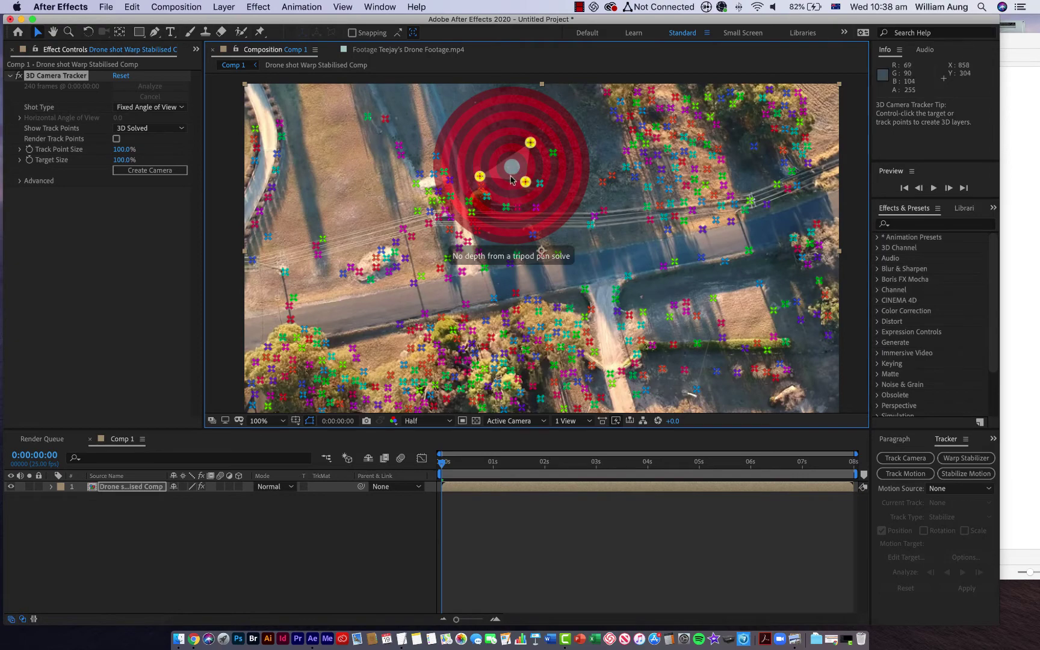
{"action": "right_click", "coordinate": [516, 173]}
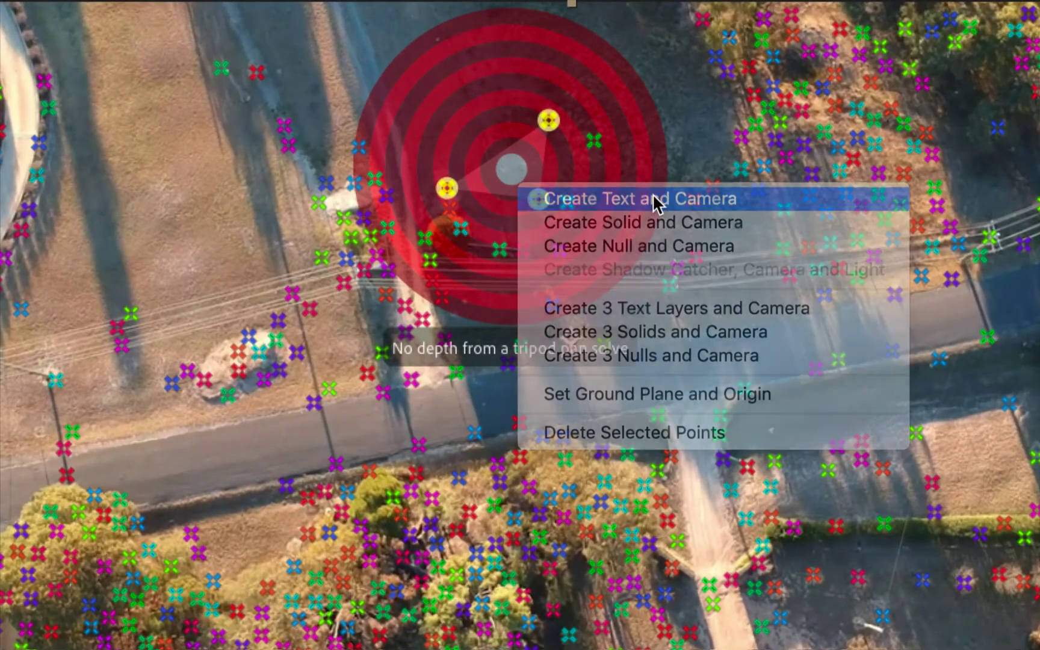
{"action": "left_click", "coordinate": [655, 200]}
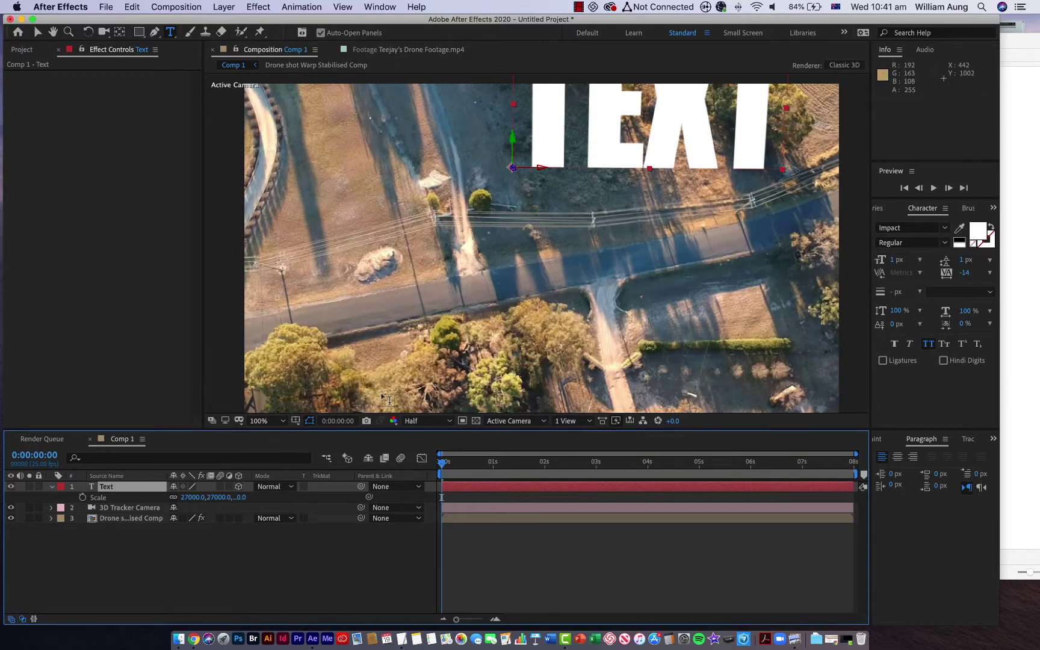
{"action": "key", "text": "s"}
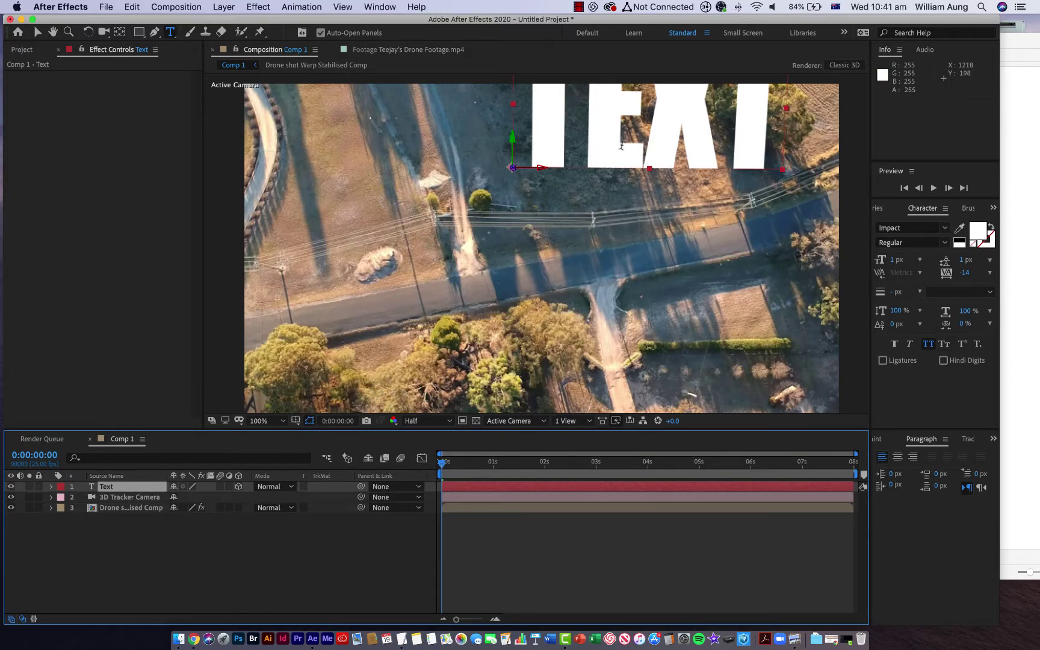
- Change the placeholder text to 'MOTION DESIGN BY' followed by the creator's name
{"action": "double_click", "coordinate": [519, 483]}
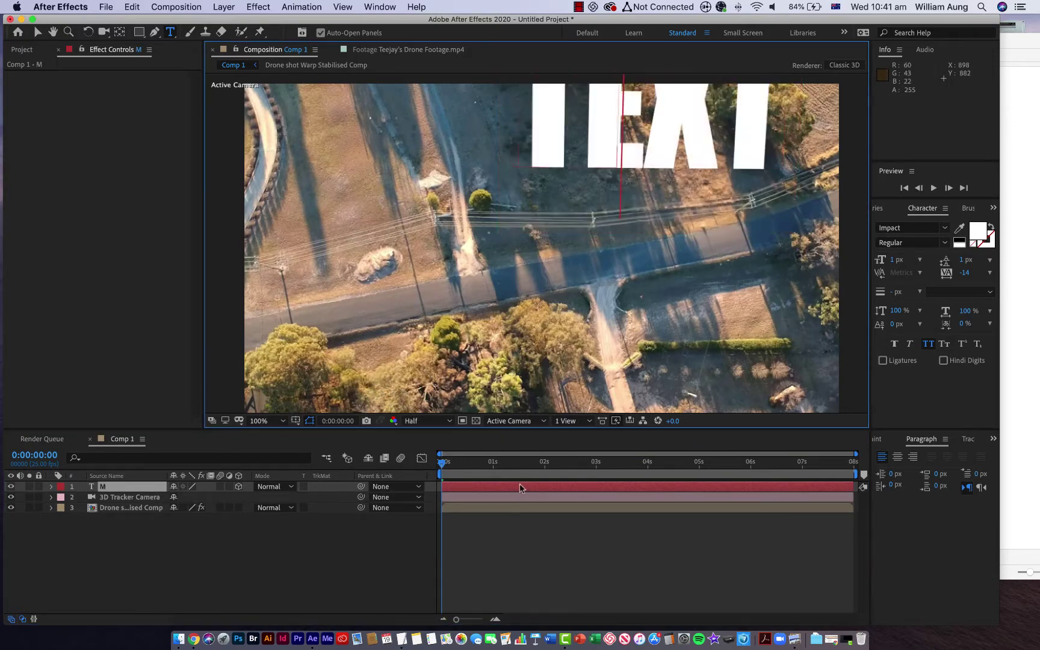
{"action": "type", "text": "MOTION DESI"}
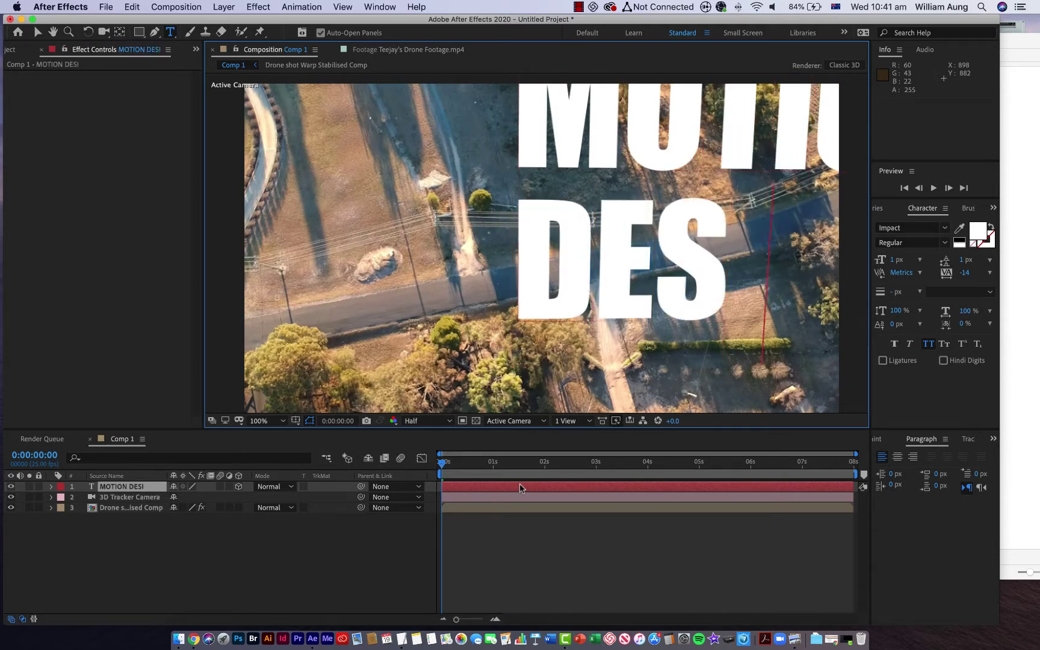
{"action": "type", "text": "GN BY WILLIAM AUNG"}
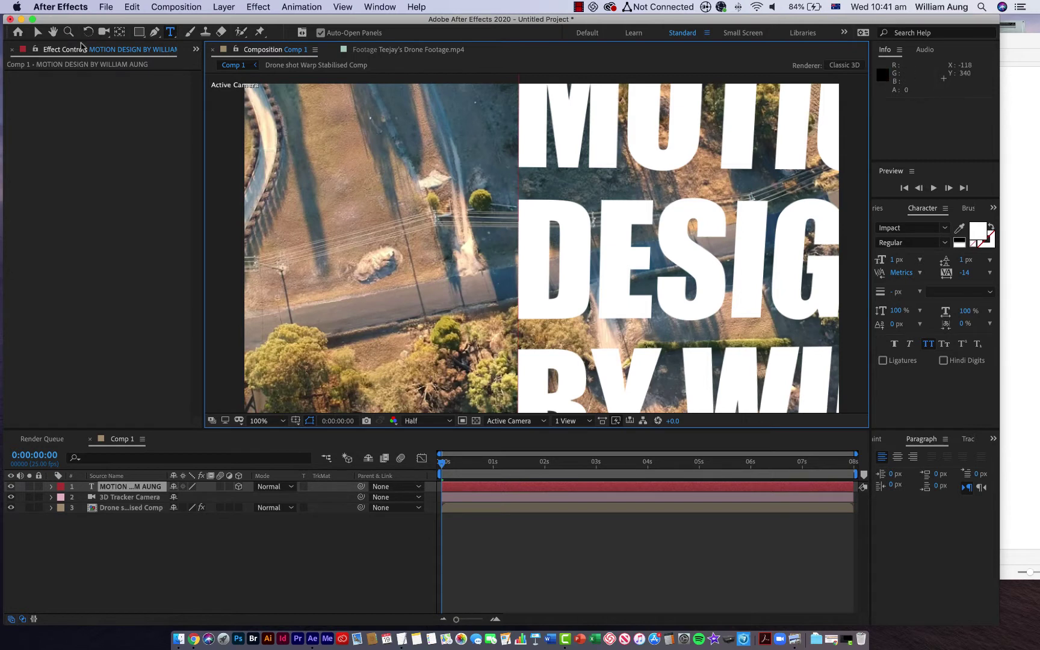
{"action": "left_click", "coordinate": [38, 32]}
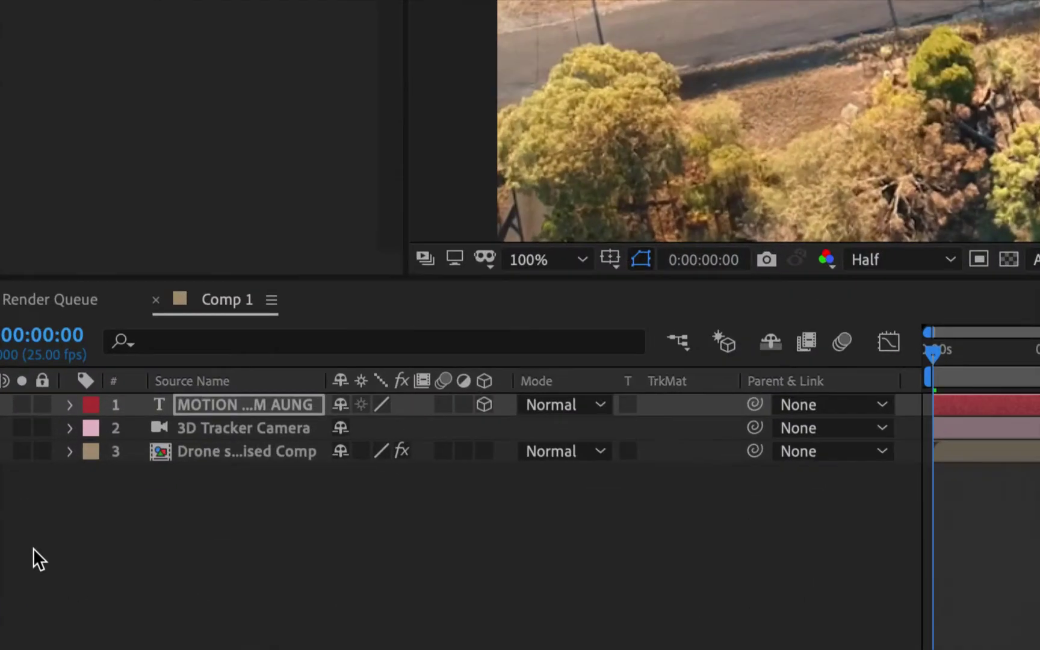
- Reset the text layer's Scale to 100%
{"action": "key", "text": "s"}
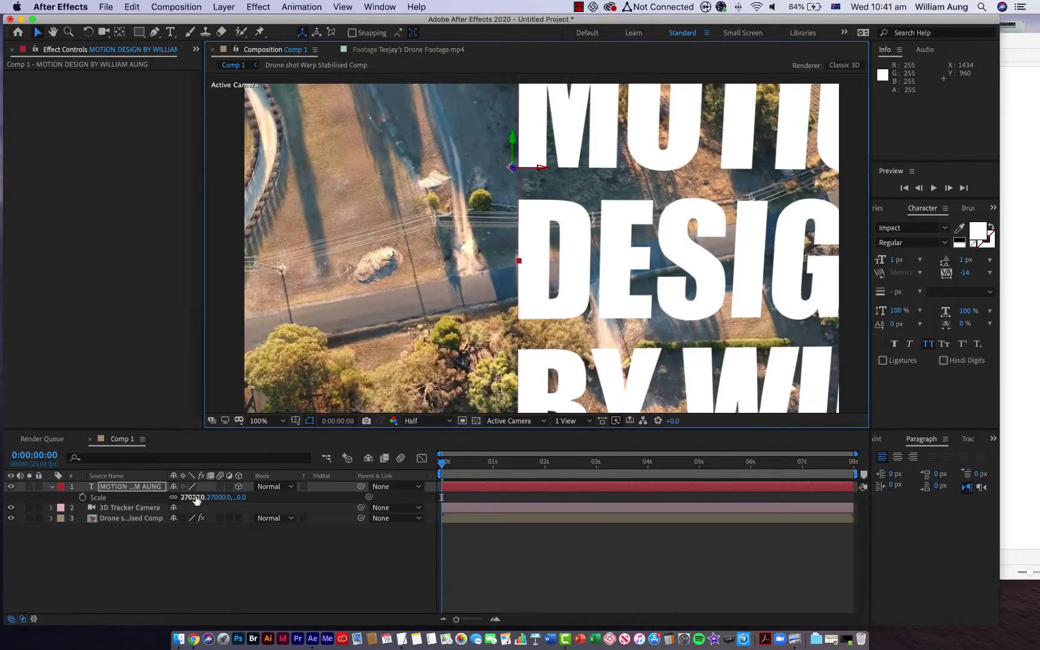
{"action": "left_click", "coordinate": [385, 428]}
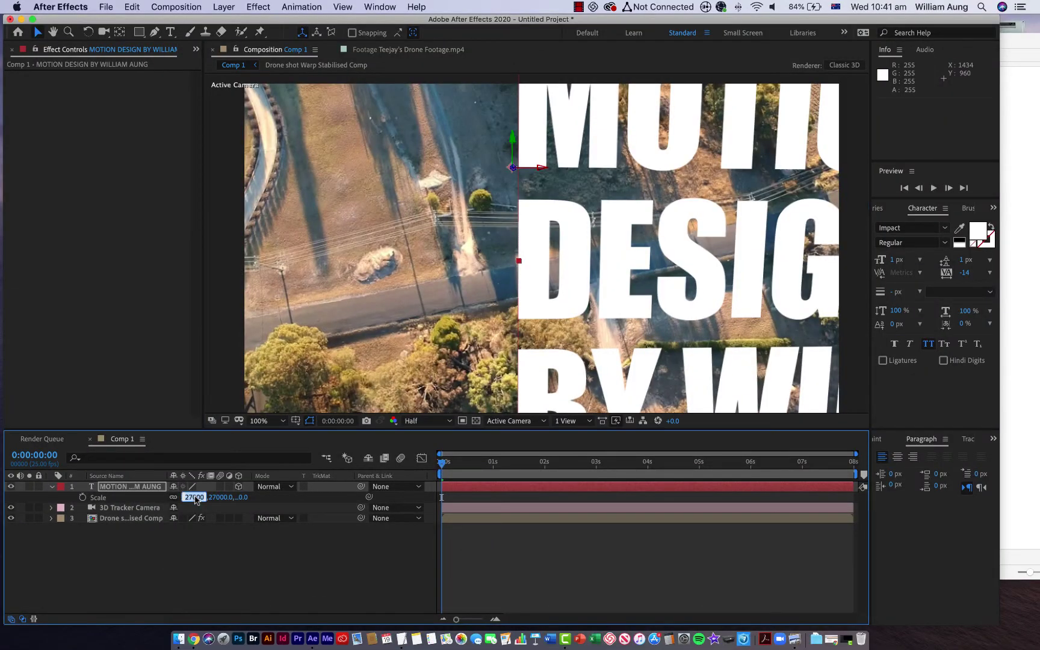
{"action": "type", "text": "100"}
{"action": "key", "text": "Return"}
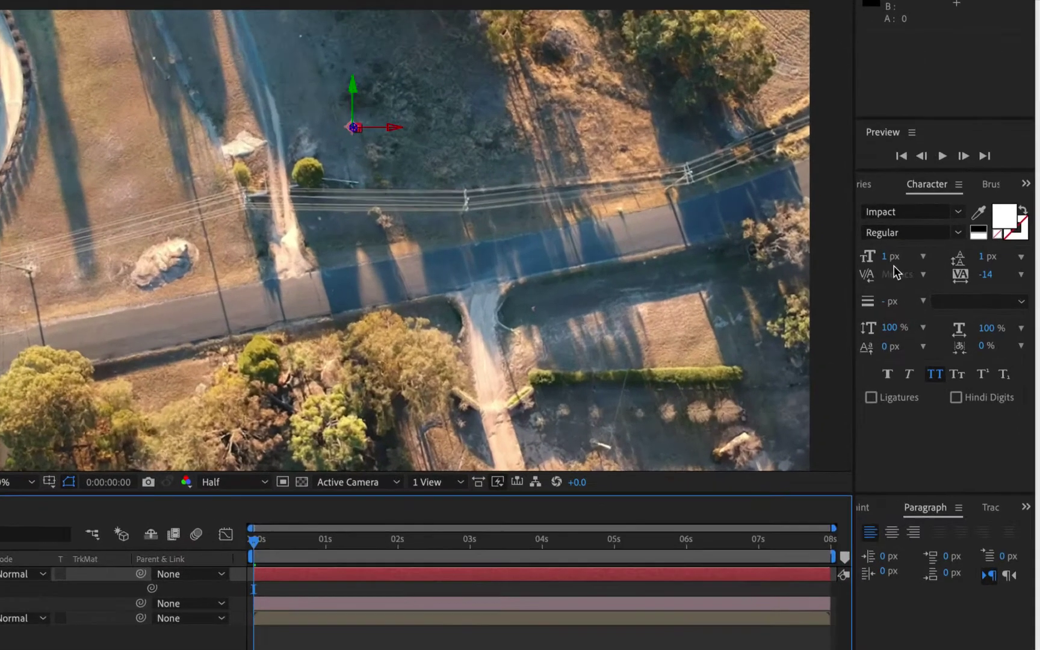
- Enlarge the title's font and leading, then shrink the byline to 40 px with 36 px leading
{"action": "left_click_drag", "start_coordinate": [888, 257], "coordinate": [960, 252]}
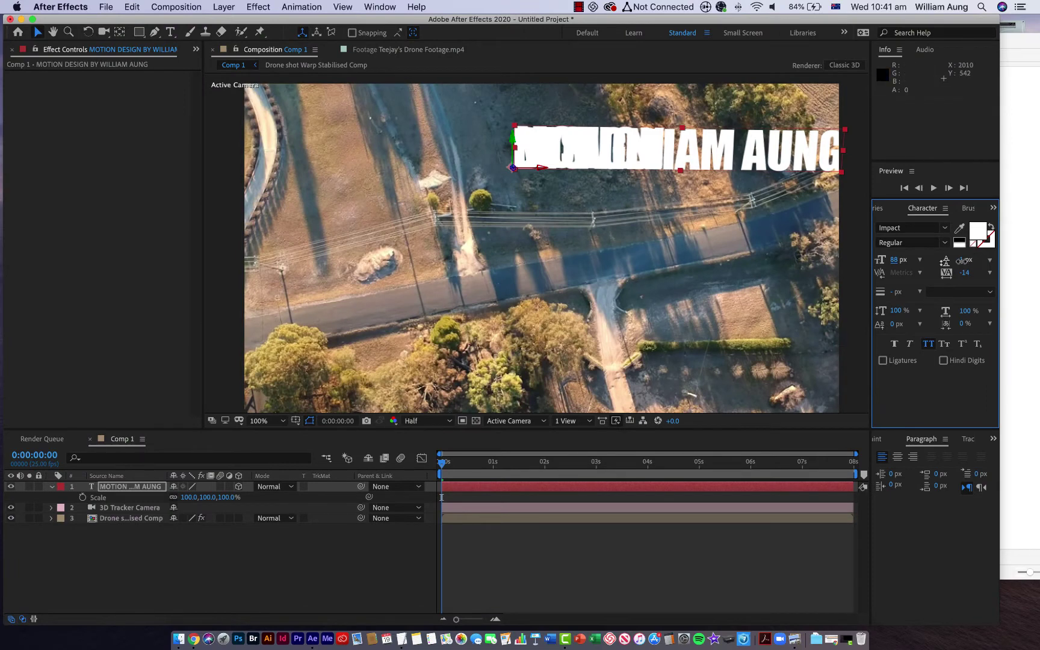
{"action": "left_click_drag", "start_coordinate": [965, 260], "coordinate": [996, 250]}
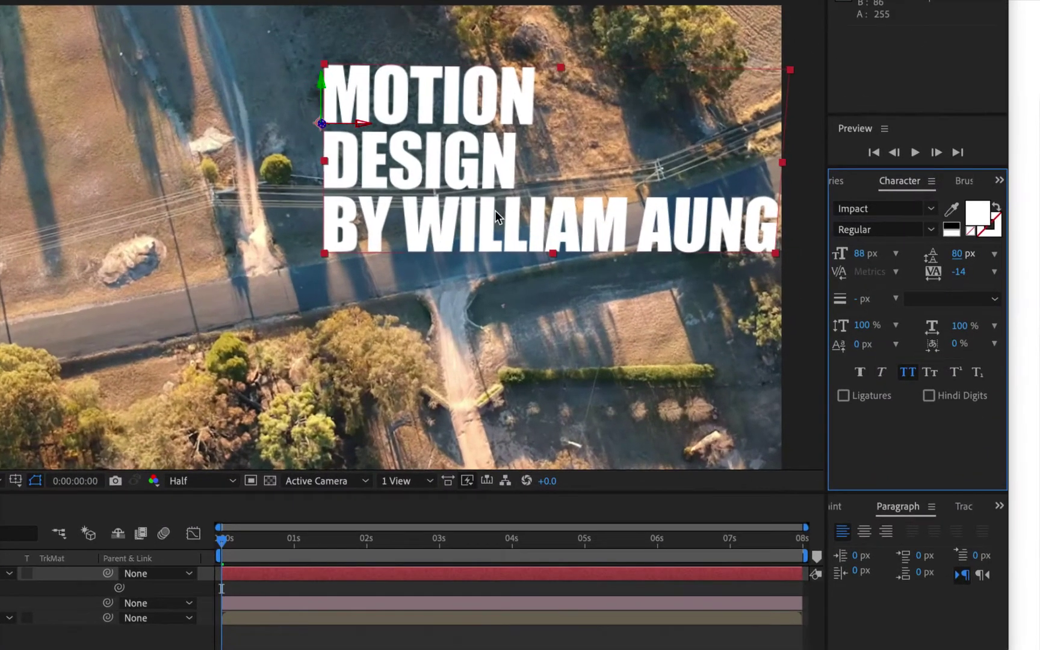
{"action": "double_click", "coordinate": [635, 229]}
{"action": "left_click", "coordinate": [630, 229]}
{"action": "triple_click", "coordinate": [641, 225]}
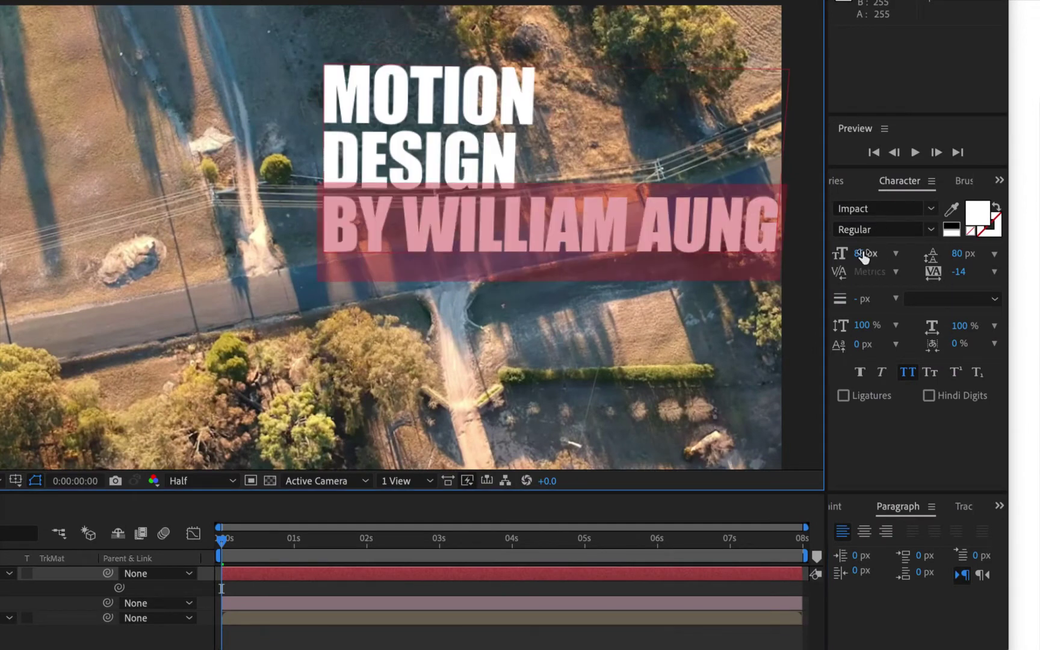
{"action": "left_click_drag", "start_coordinate": [864, 252], "coordinate": [820, 249]}
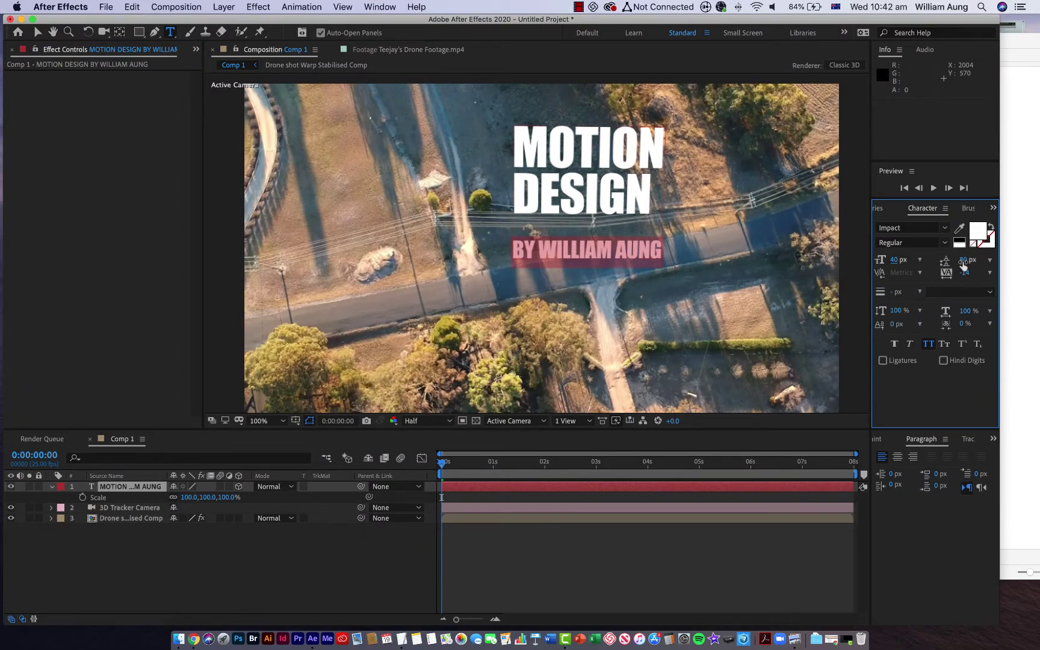
{"action": "left_click_drag", "start_coordinate": [964, 264], "coordinate": [937, 261]}
{"action": "left_click", "coordinate": [37, 32]}
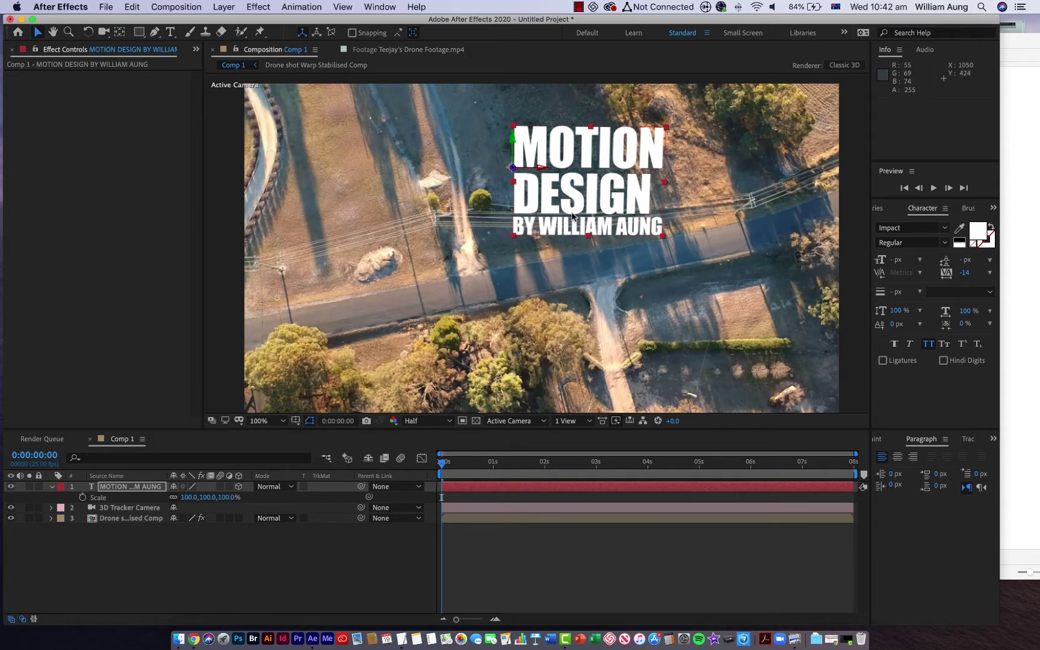
- Rotate the MOTION DESIGN title in 3D to a diagonal tilt on the ground
{"action": "double_click", "coordinate": [650, 199]}
{"action": "left_click", "coordinate": [651, 198]}
{"action": "key", "text": "super+a"}
{"action": "left_click", "coordinate": [37, 32]}
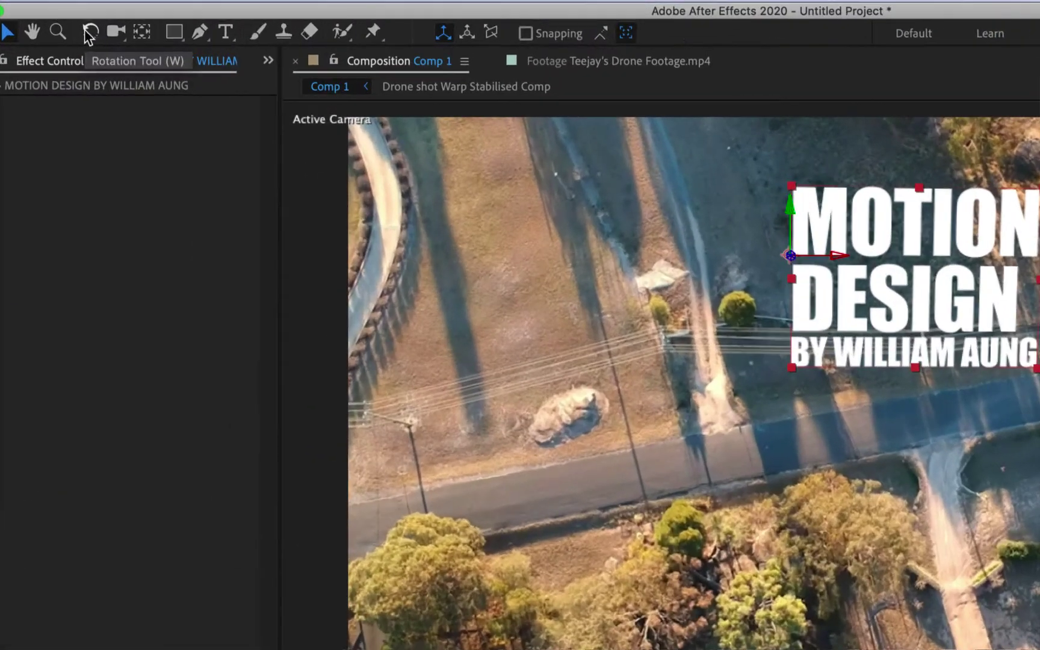
{"action": "left_click", "coordinate": [88, 32]}
{"action": "key", "text": "period"}
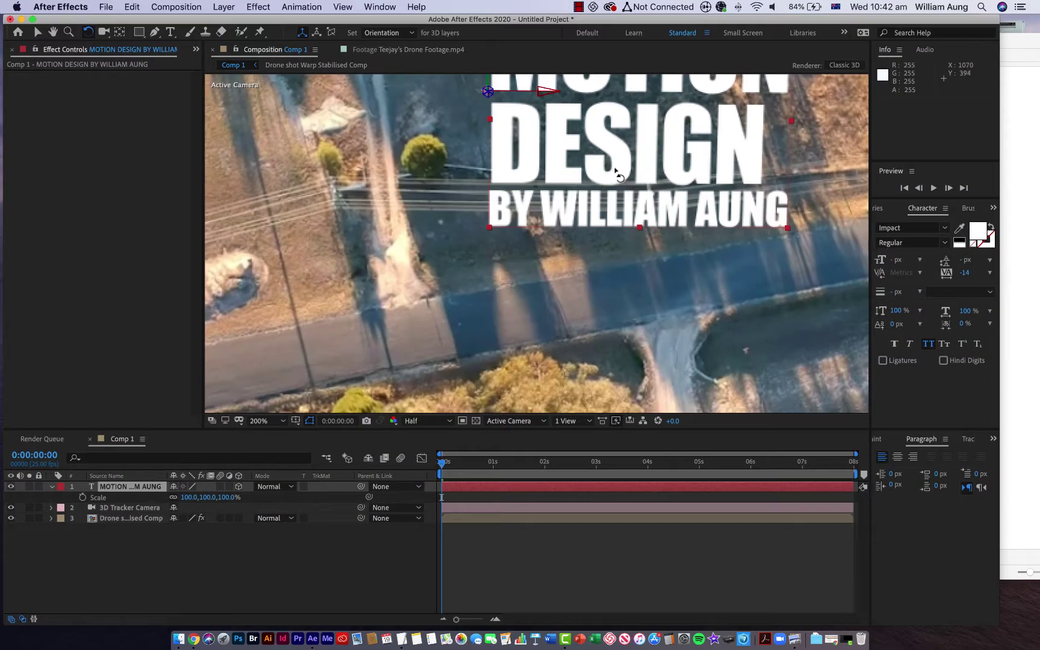
{"action": "scroll", "coordinate": [476, 307], "scroll_direction": "up", "scroll_amount": 5}
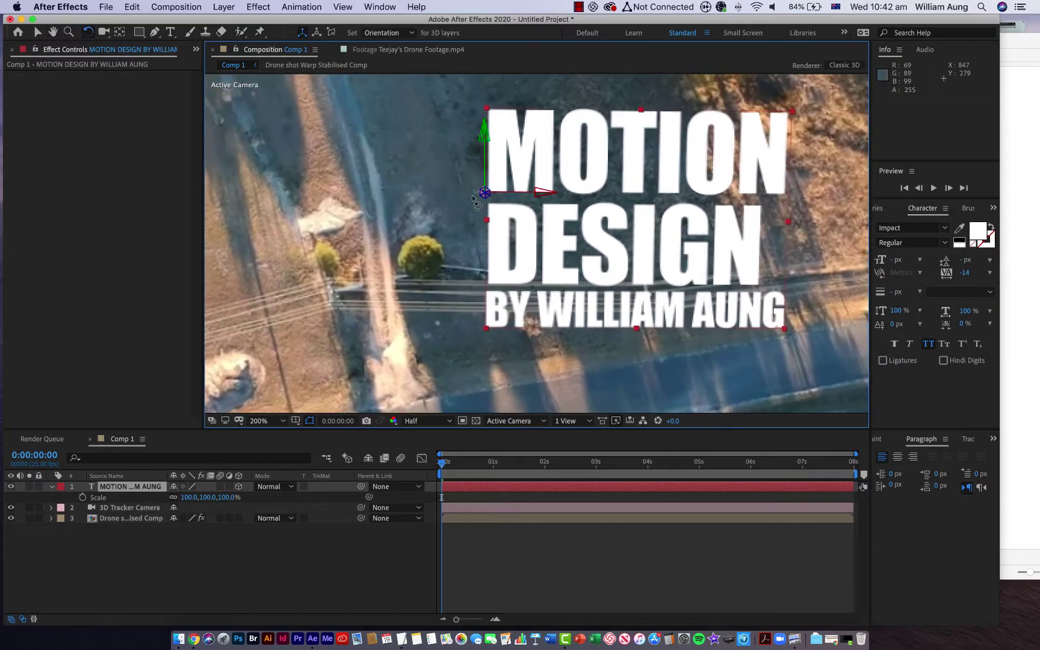
{"action": "mouse_move", "coordinate": [518, 253]}
{"action": "left_mouse_down"}
{"action": "mouse_move", "coordinate": [578, 229]}
{"action": "mouse_move", "coordinate": [515, 251]}
{"action": "mouse_move", "coordinate": [519, 241]}
{"action": "left_mouse_up"}
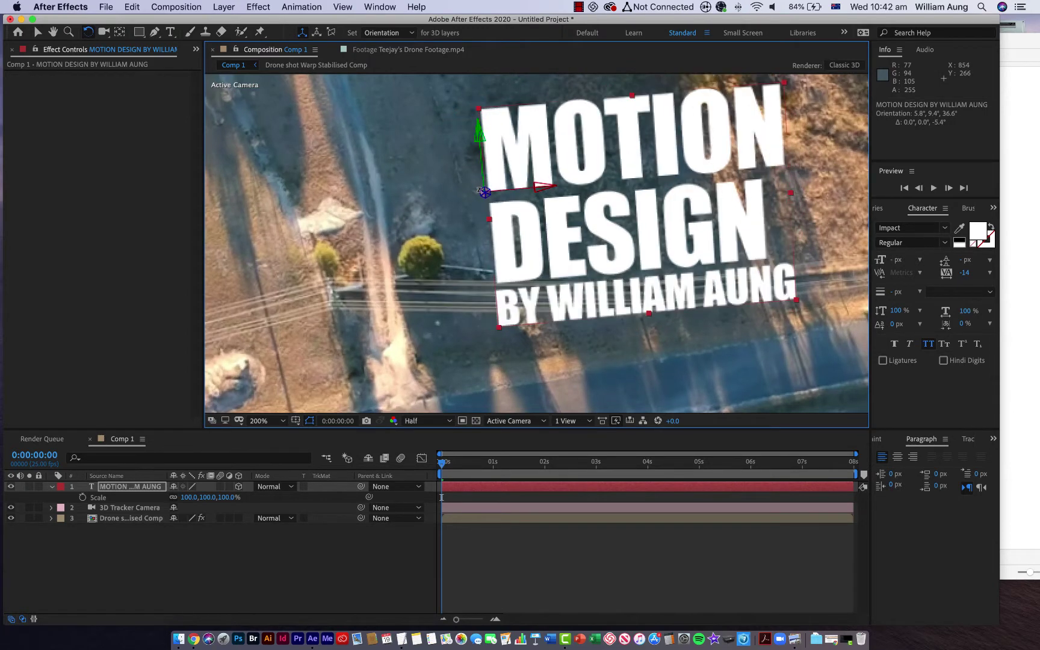
{"action": "left_click_drag", "start_coordinate": [484, 192], "coordinate": [482, 199]}
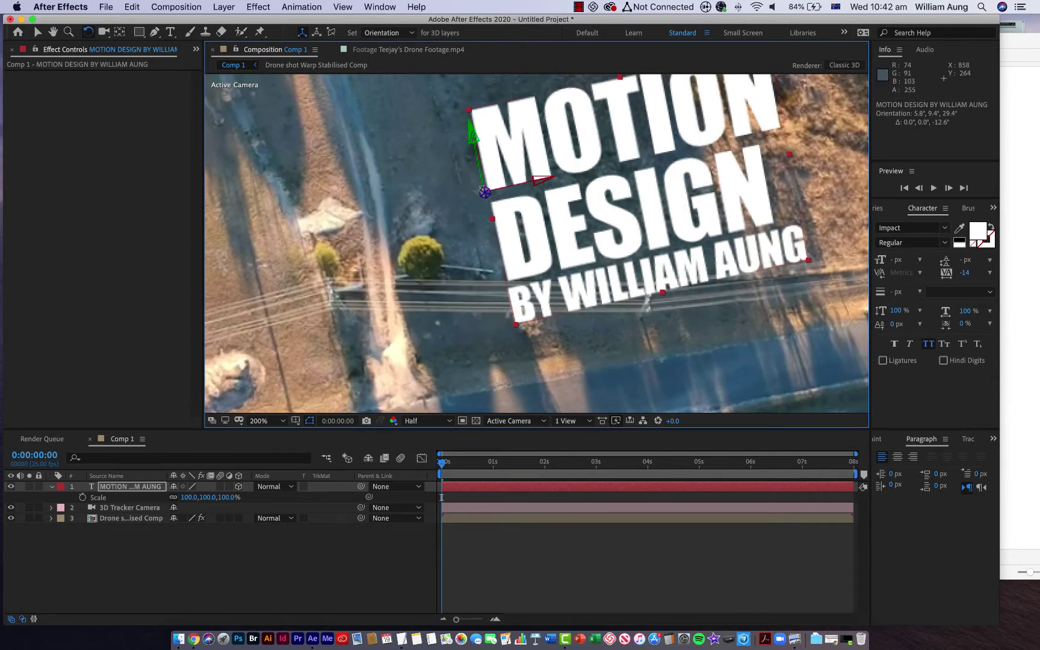
{"action": "left_click_drag", "start_coordinate": [385, 172], "coordinate": [355, 171]}
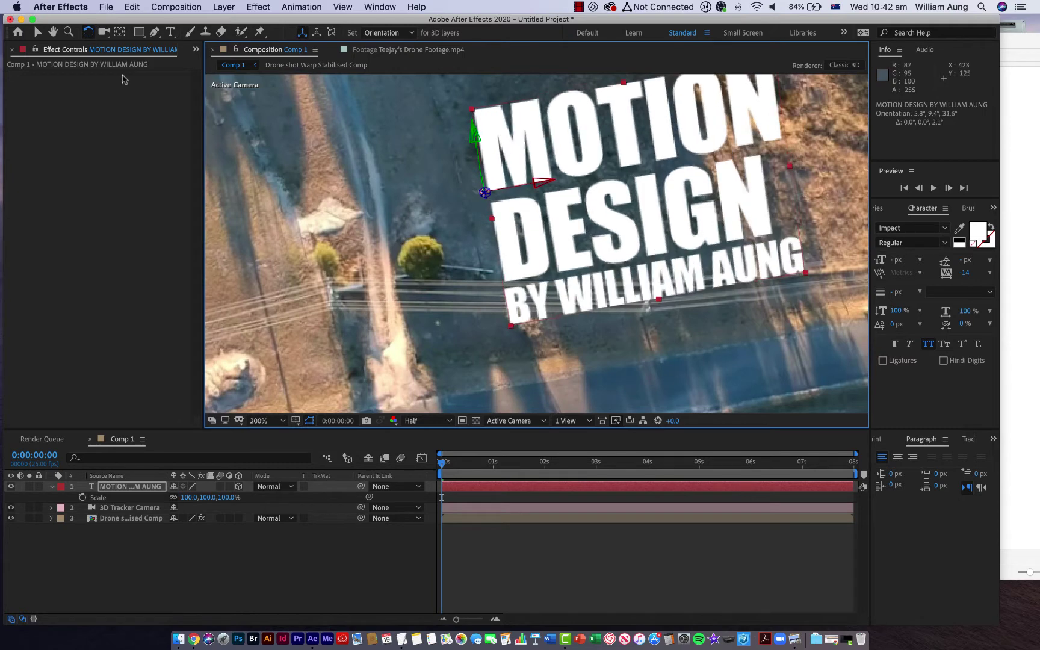
- Move the title to position 1055.8, 436.6, -924.1 so it rests above the road
{"action": "left_click", "coordinate": [37, 33]}
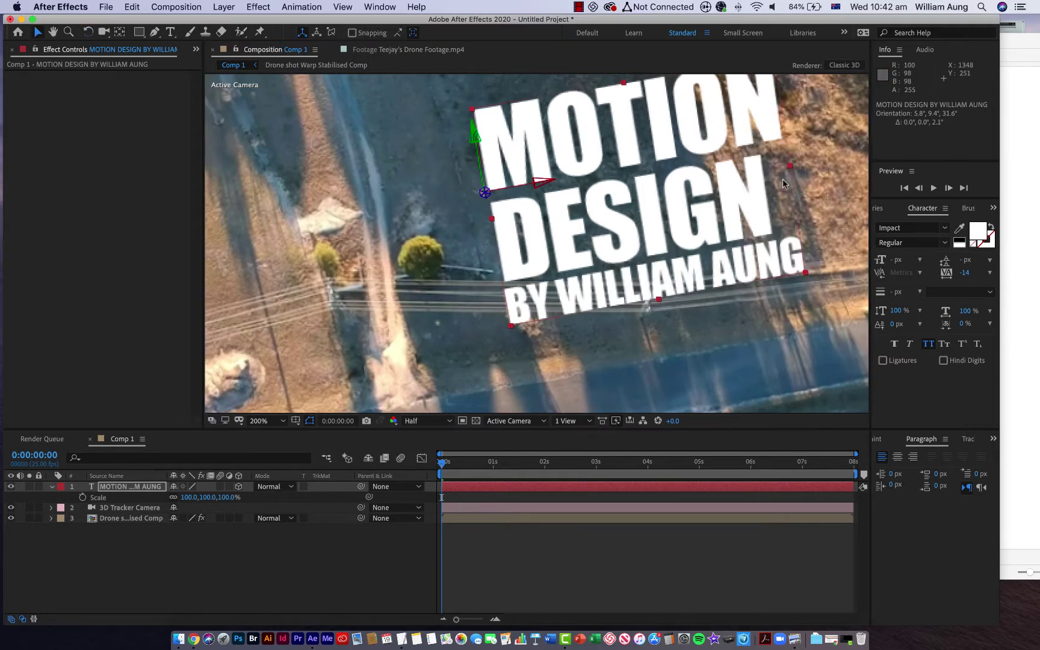
{"action": "key", "text": "ctrl+z"}
{"action": "key", "text": "ctrl+z"}
{"action": "key", "text": "ctrl+z"}
{"action": "key", "text": "ctrl+z"}
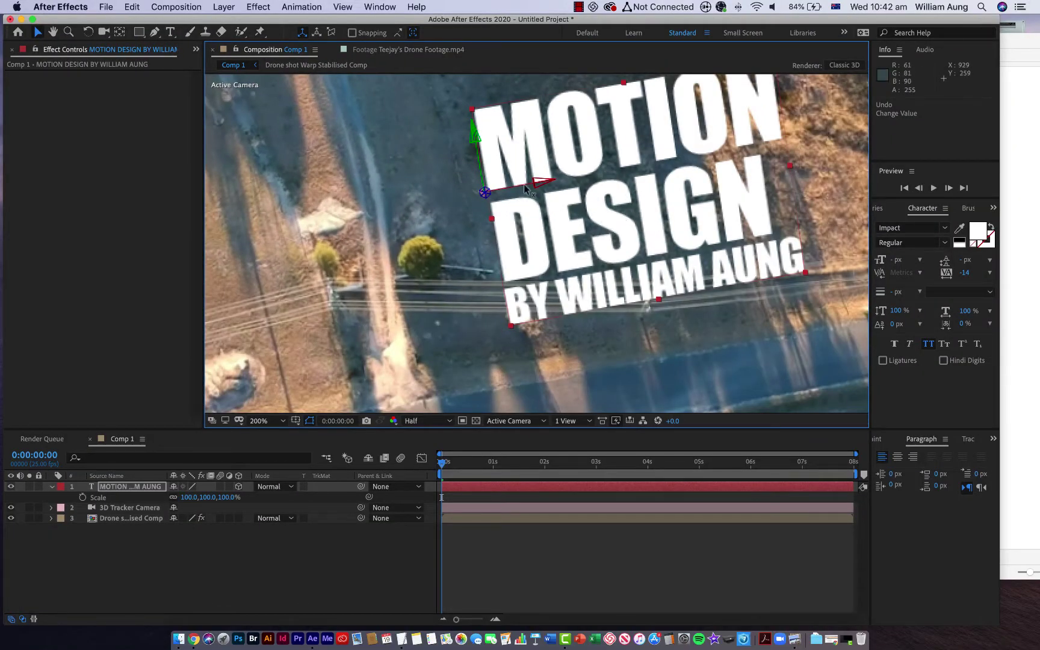
{"action": "left_click_drag", "start_coordinate": [525, 187], "coordinate": [486, 192]}
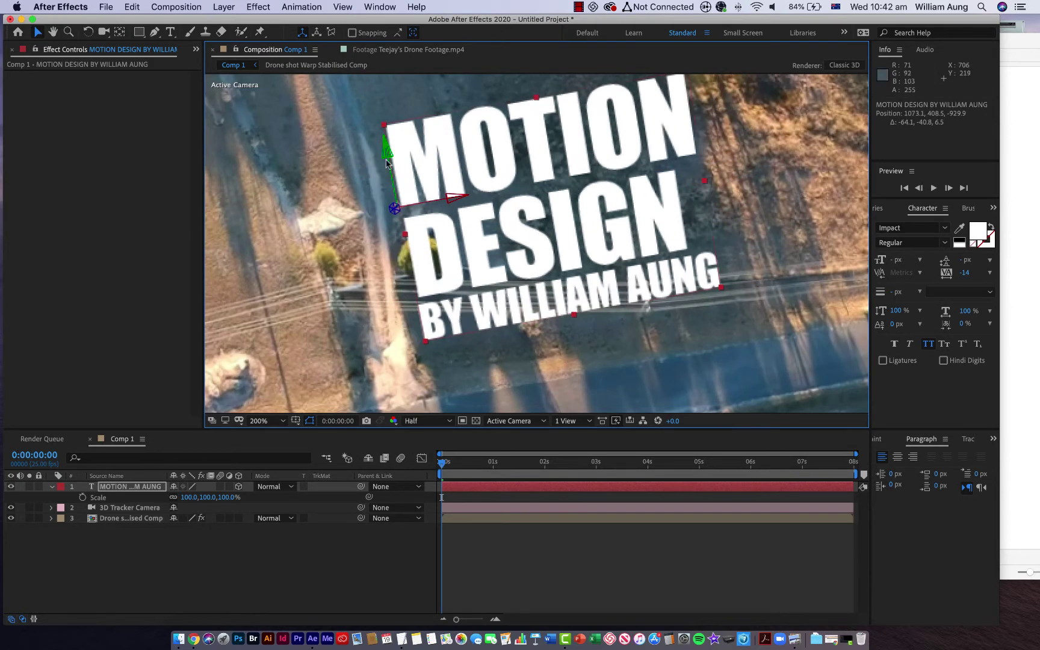
{"action": "left_click_drag", "start_coordinate": [387, 177], "coordinate": [396, 180]}
{"action": "scroll", "coordinate": [468, 220], "scroll_direction": "down", "scroll_amount": 3}
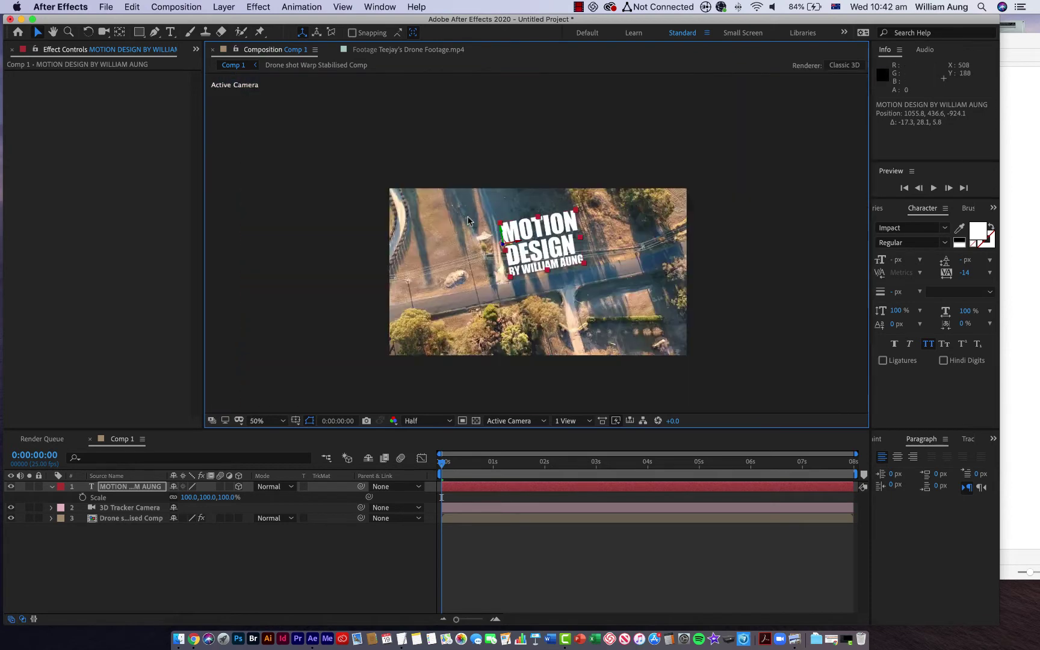
{"action": "scroll", "coordinate": [547, 301], "scroll_direction": "up", "scroll_amount": 2}
{"action": "left_click_drag", "start_coordinate": [610, 338], "coordinate": [648, 279]}
{"action": "left_click", "coordinate": [571, 274]}
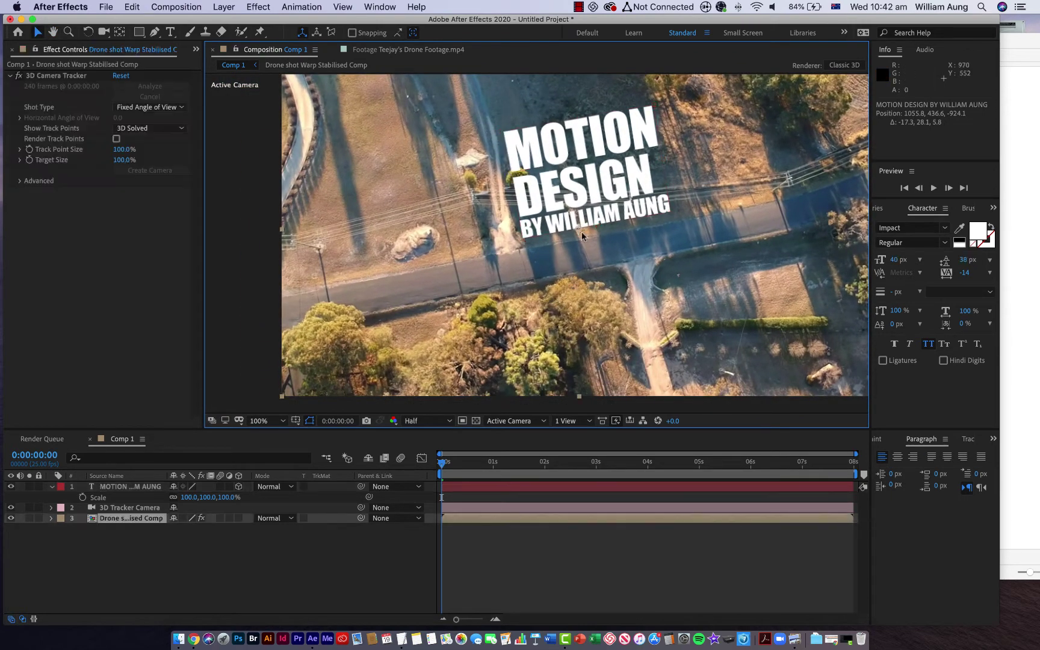
{"action": "left_click", "coordinate": [450, 466]}
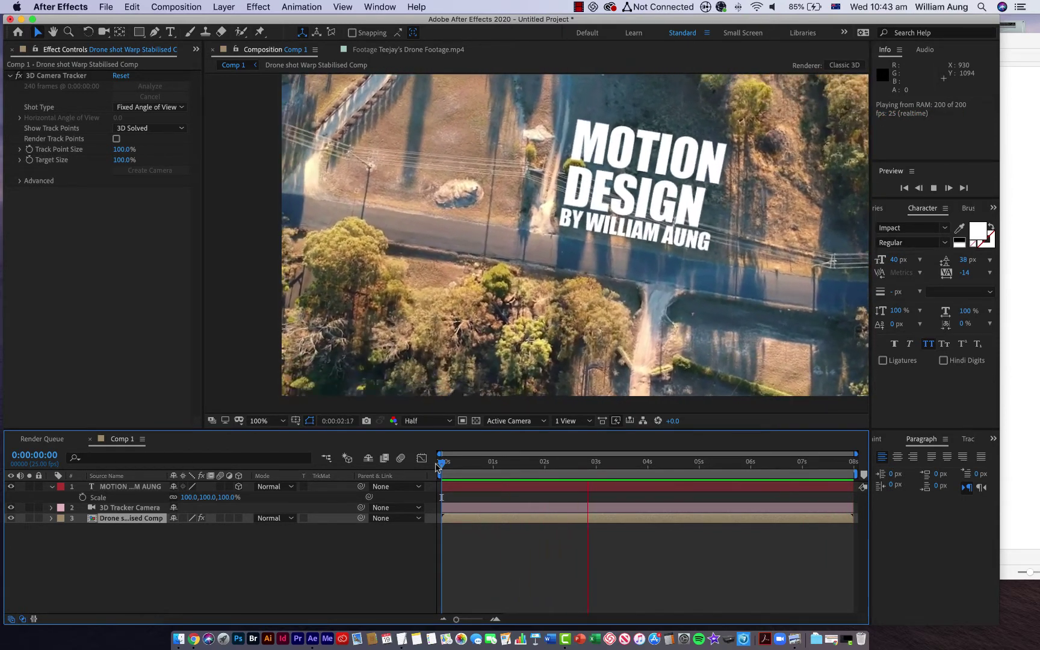
- Try Overlay, then settle on Soft Light blend mode for the title and scrub to check
{"action": "key", "text": "space"}
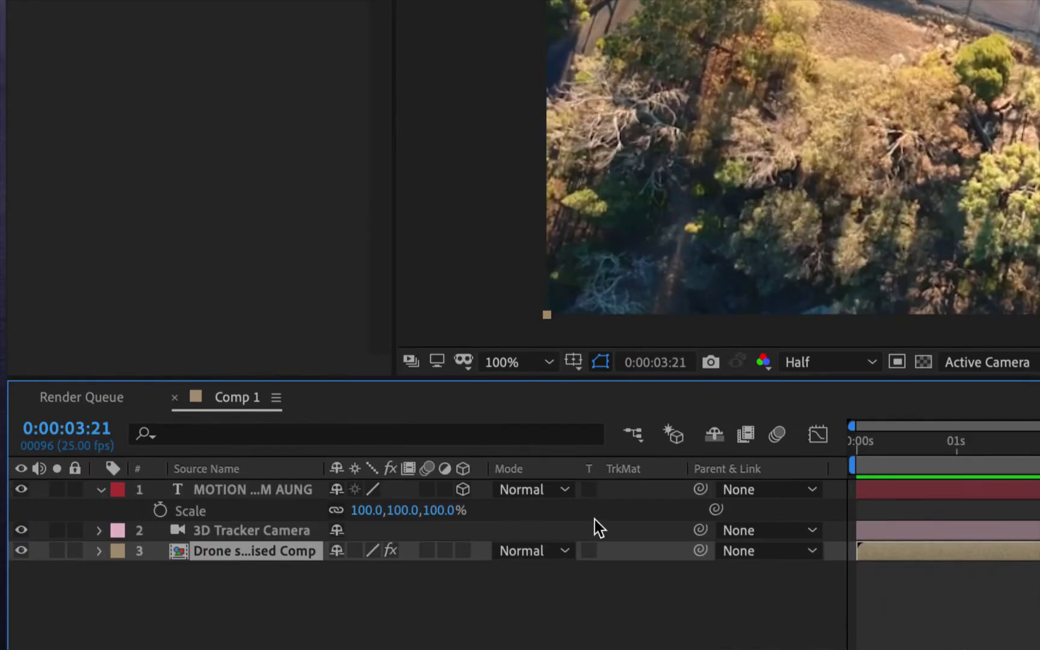
{"action": "left_click", "coordinate": [564, 489]}
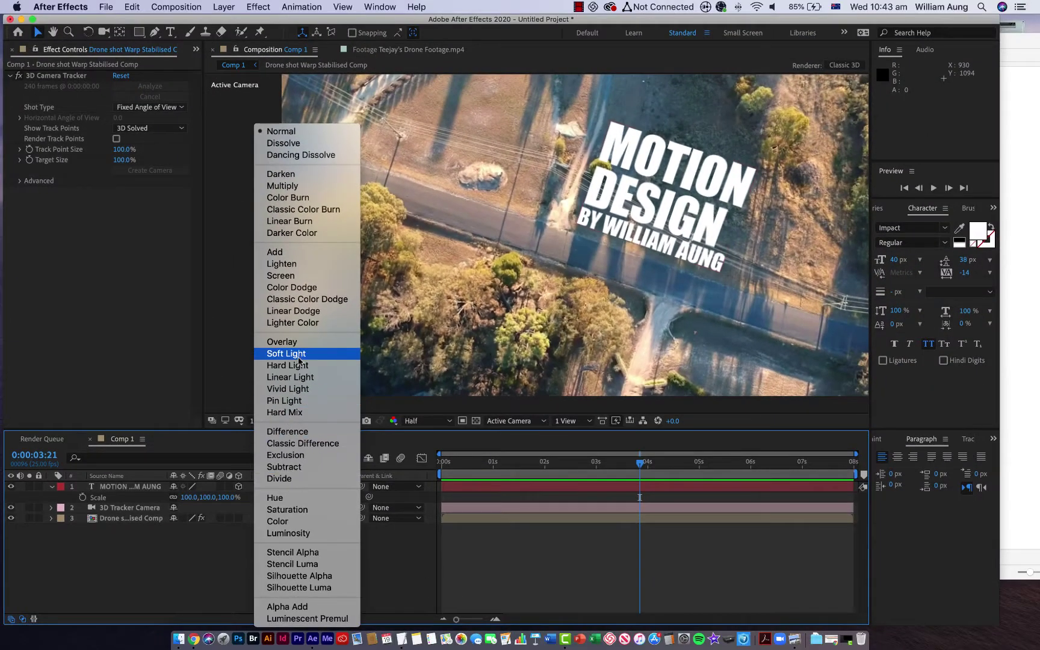
{"action": "left_click", "coordinate": [286, 353]}
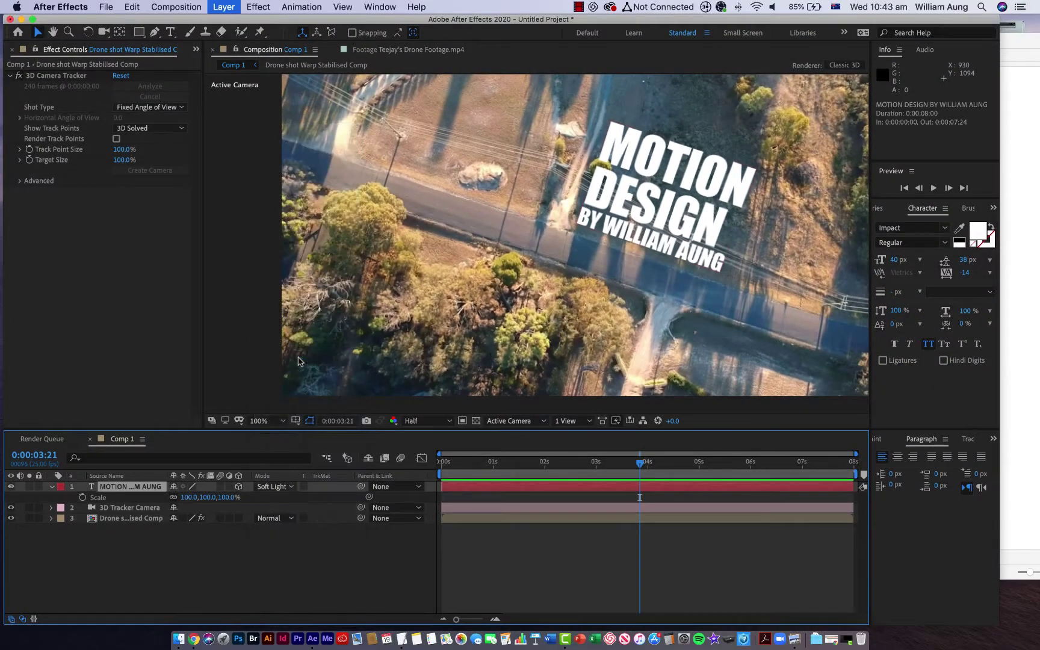
{"action": "left_click", "coordinate": [295, 486]}
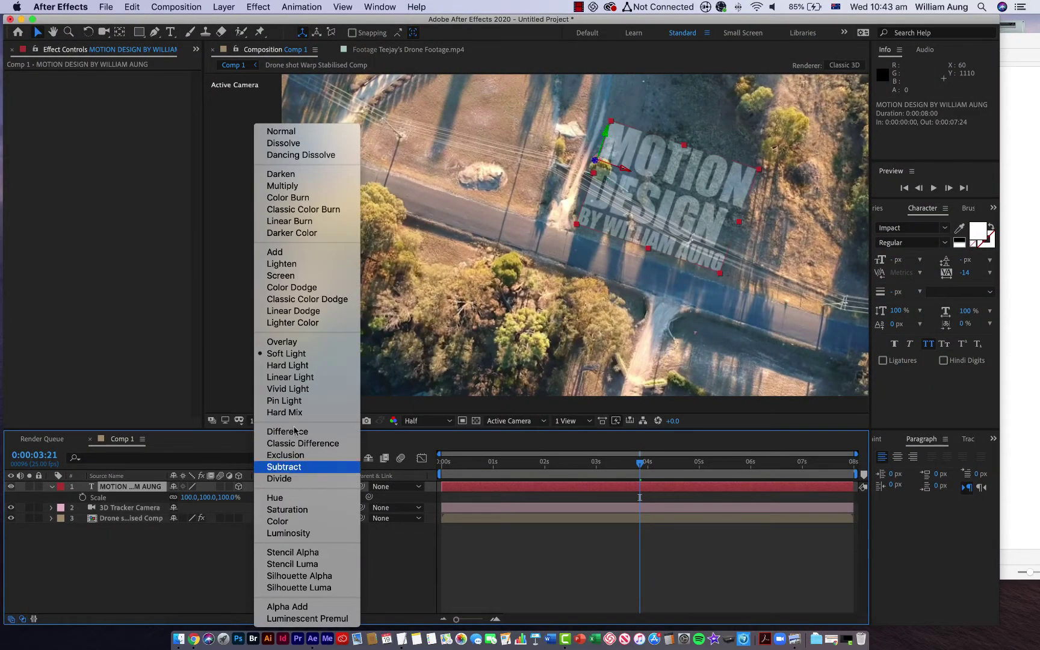
{"action": "left_click", "coordinate": [290, 342]}
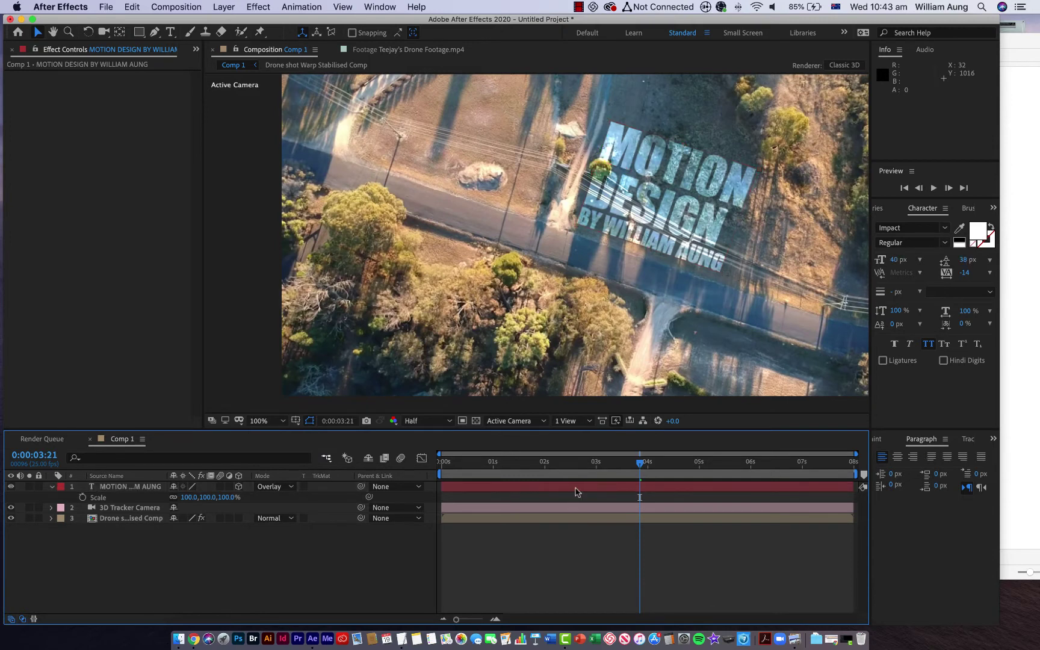
{"action": "left_click", "coordinate": [281, 488]}
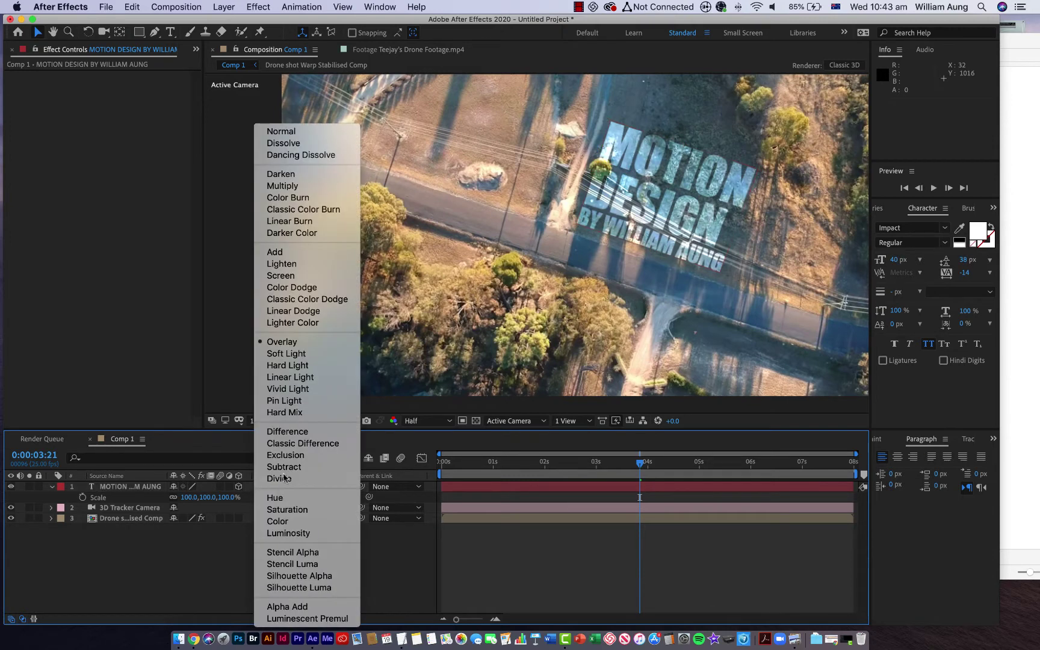
{"action": "left_click", "coordinate": [283, 355]}
{"action": "left_click", "coordinate": [373, 581]}
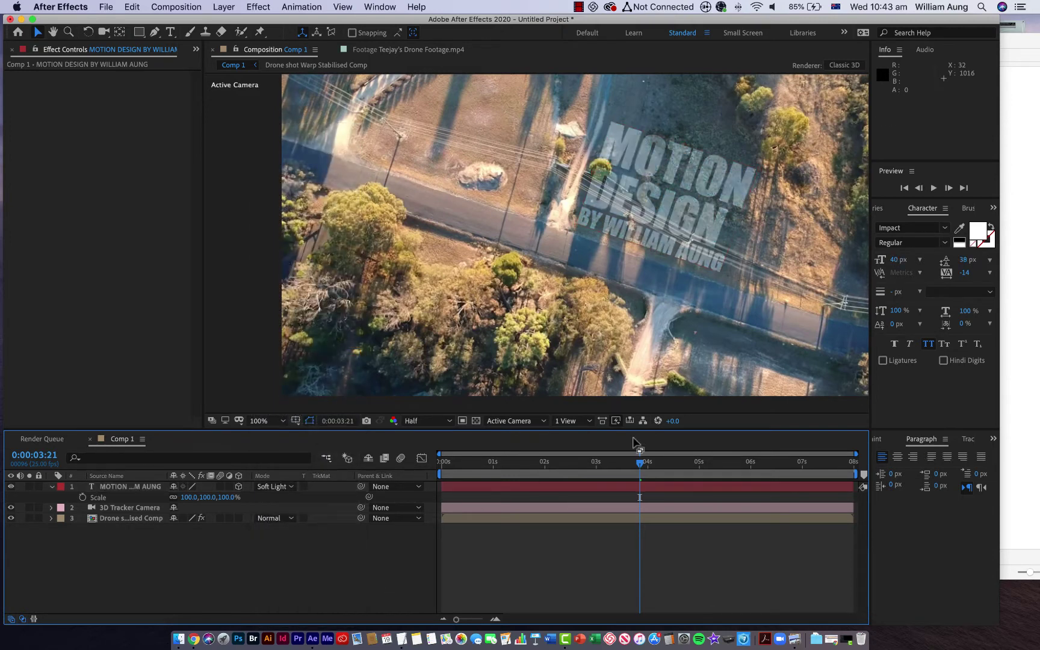
{"action": "left_click_drag", "start_coordinate": [654, 465], "coordinate": [595, 467]}
- Search Effects & Presets for 'evapo' and apply Evaporate to the title at 6 seconds, then undo
{"action": "left_click", "coordinate": [888, 208]}
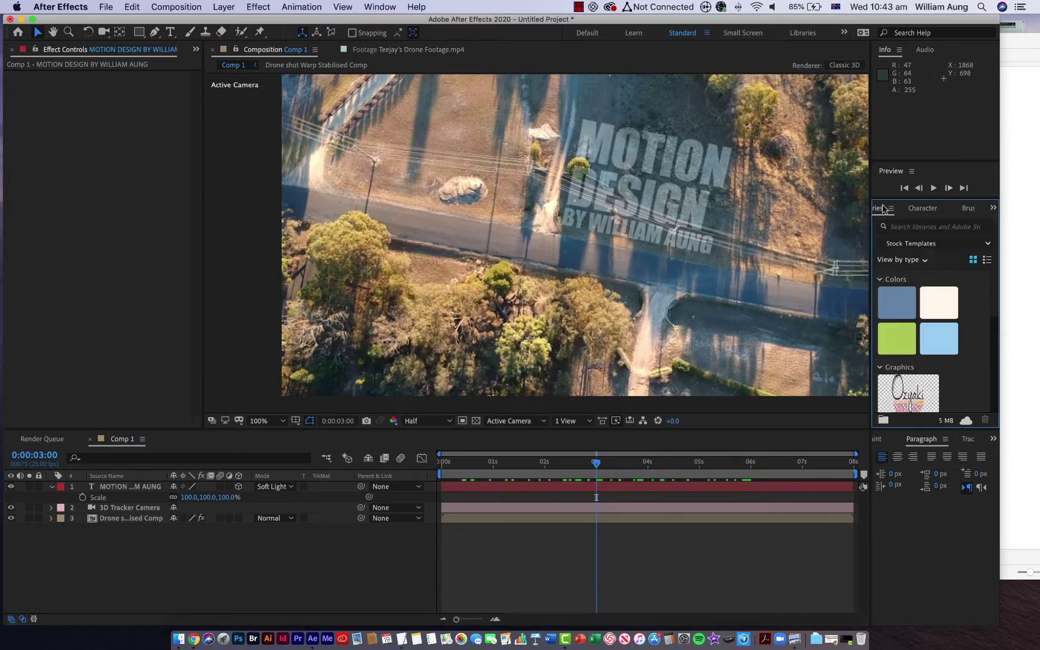
{"action": "left_click", "coordinate": [882, 209]}
{"action": "left_click", "coordinate": [908, 224]}
{"action": "type", "text": "evapo"}
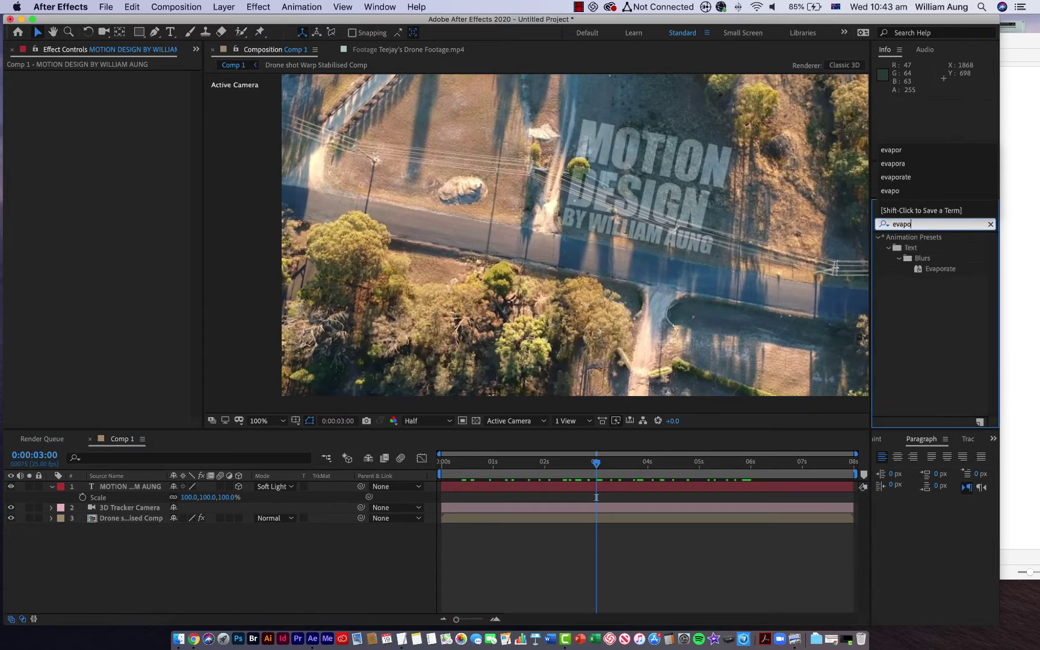
{"action": "left_click_drag", "start_coordinate": [726, 462], "coordinate": [751, 472]}
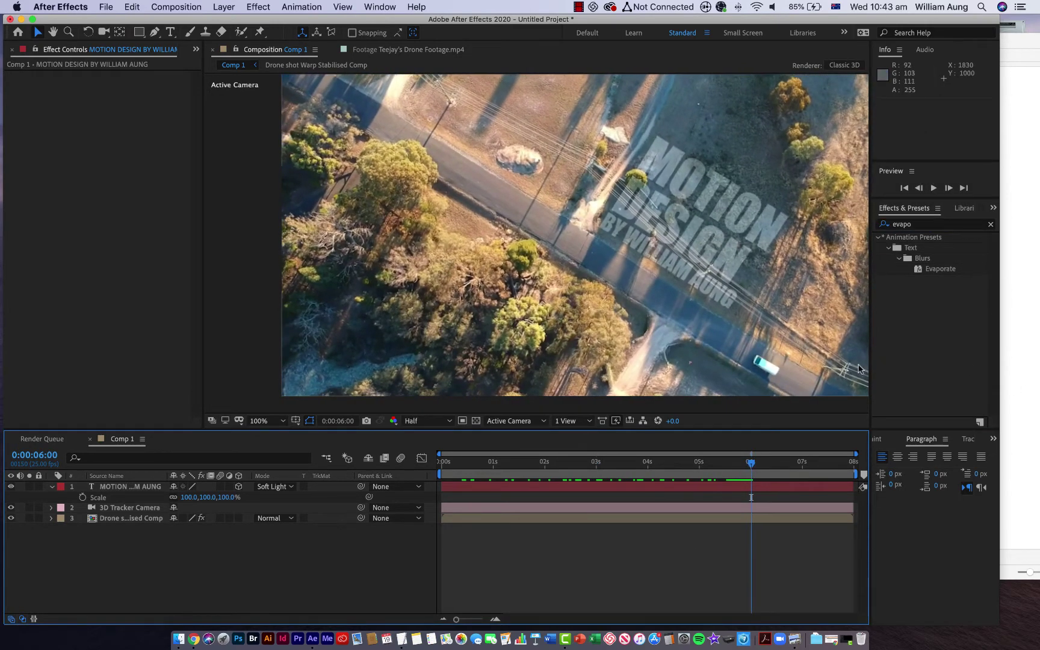
{"action": "left_click_drag", "start_coordinate": [935, 269], "coordinate": [687, 253]}
{"action": "left_click", "coordinate": [747, 492]}
{"action": "key", "text": "u"}
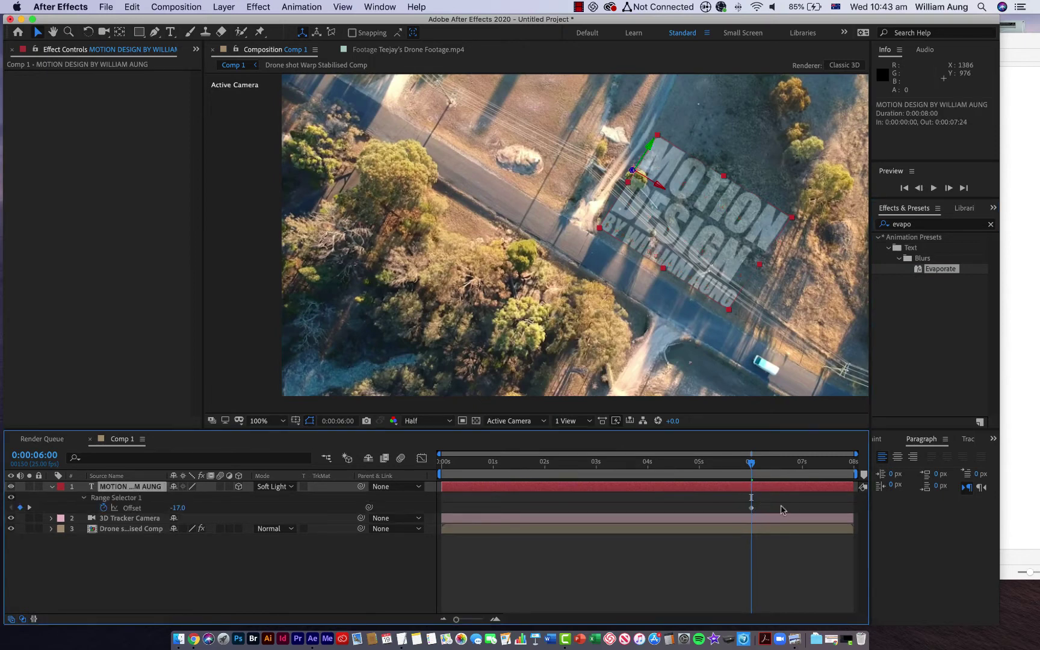
{"action": "key", "text": "super+z"}
- Reapply Evaporate at 5 seconds and delay the first Offset keyframe to 0:05:23
{"action": "left_click_drag", "start_coordinate": [752, 465], "coordinate": [698, 463]}
{"action": "left_click_drag", "start_coordinate": [932, 277], "coordinate": [705, 240]}
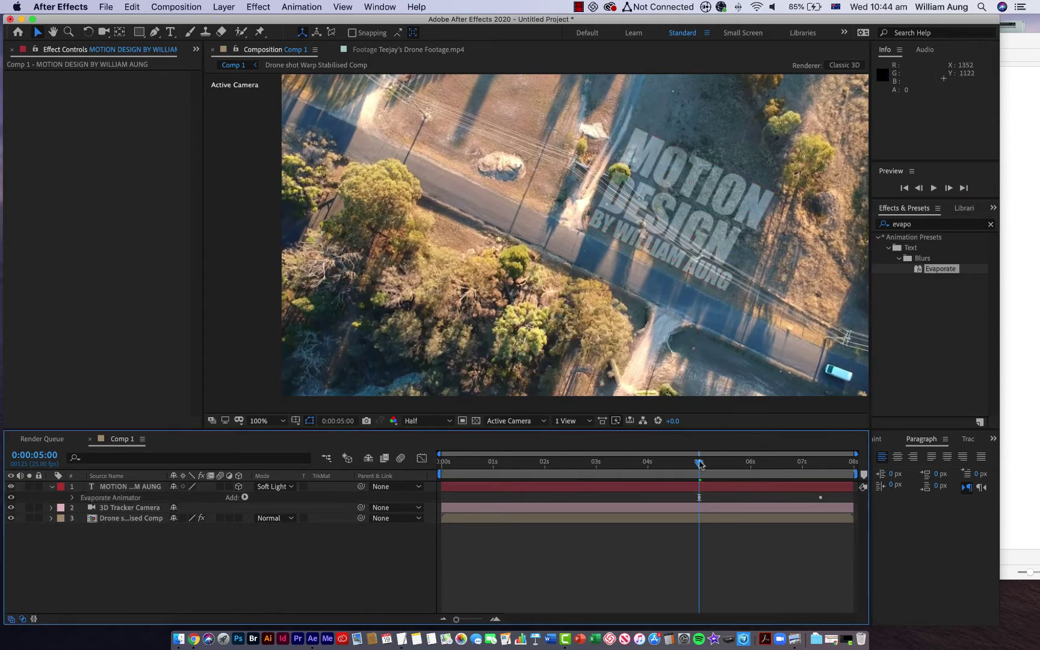
{"action": "left_click", "coordinate": [699, 502]}
{"action": "key", "text": "Page_Up"}
{"action": "key", "text": "Page_Up"}
{"action": "key", "text": "Page_Up"}
{"action": "key", "text": "Page_Up"}
{"action": "key", "text": "Page_Up"}
{"action": "key", "text": "Page_Up"}
{"action": "left_click", "coordinate": [720, 487]}
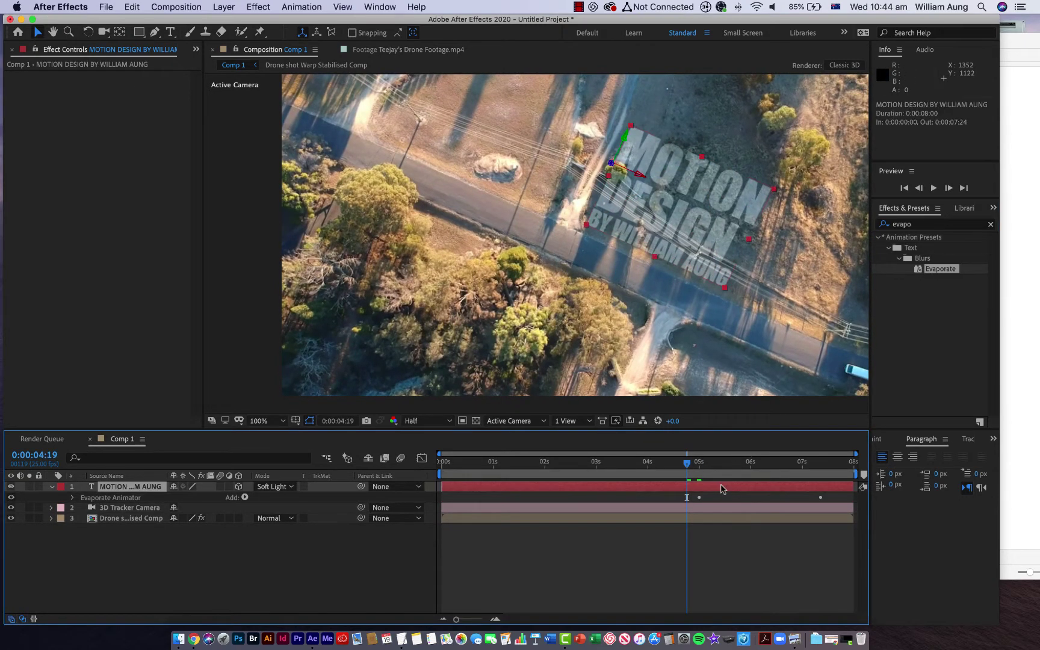
{"action": "key", "text": "u"}
{"action": "left_click_drag", "start_coordinate": [700, 508], "coordinate": [831, 476]}
- Copy the two end Offset keyframes and paste them at 0:00:00:00
{"action": "left_click_drag", "start_coordinate": [727, 497], "coordinate": [829, 522]}
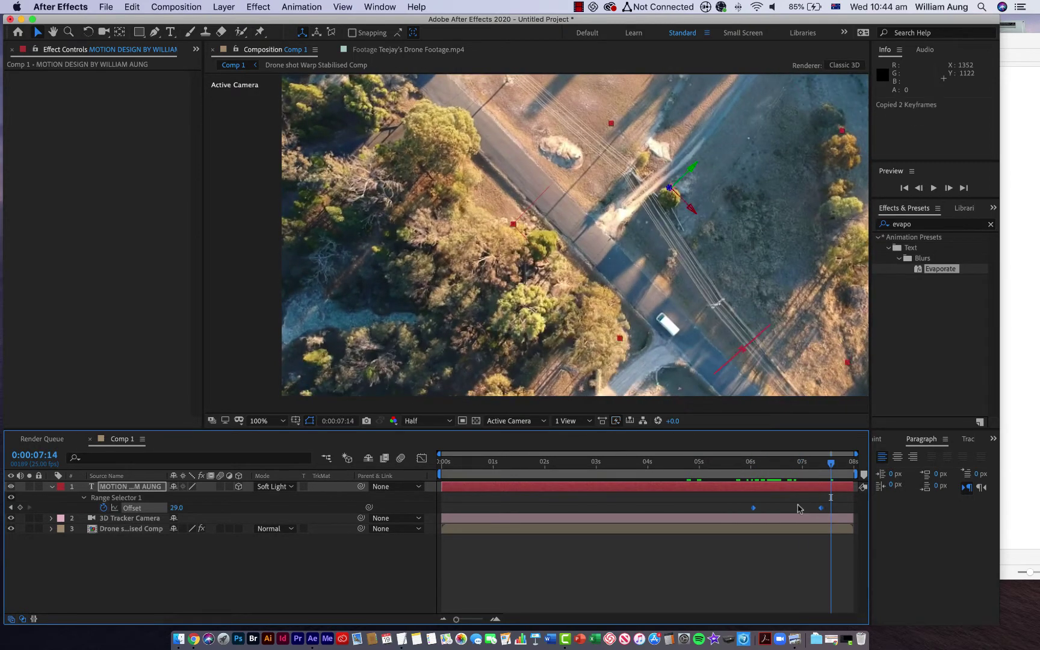
{"action": "left_click_drag", "start_coordinate": [787, 470], "coordinate": [437, 461]}
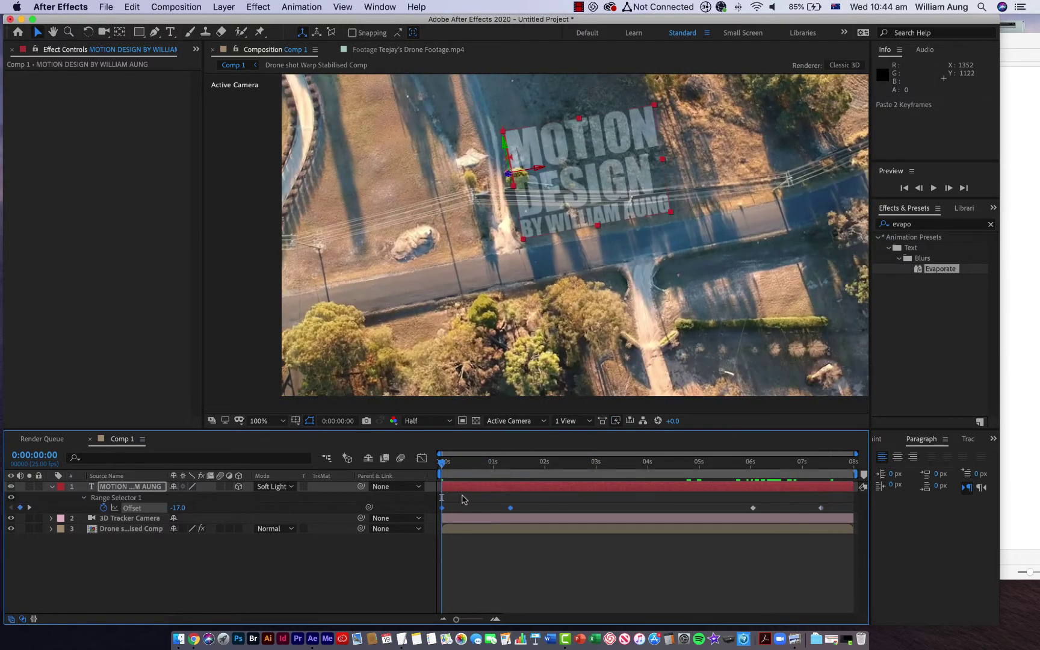
{"action": "left_click", "coordinate": [460, 500]}
{"action": "left_click_drag", "start_coordinate": [451, 463], "coordinate": [494, 463]}
{"action": "left_click", "coordinate": [443, 507]}
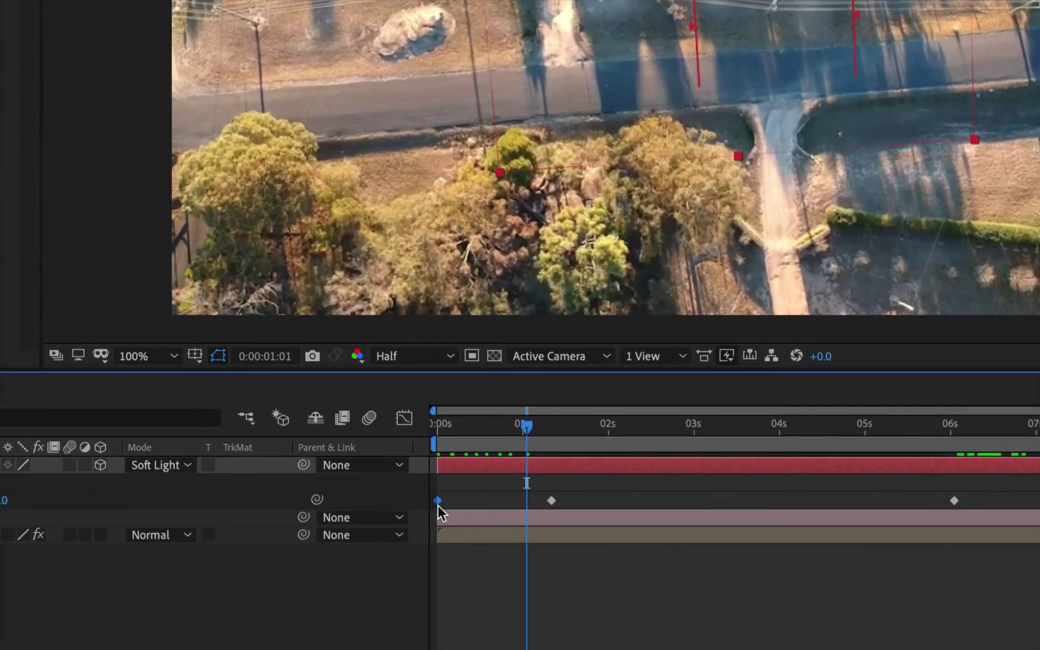
- Retime the opening Offset keyframes so the second one sits at about 1.4 seconds
{"action": "mouse_move", "coordinate": [438, 504]}
{"action": "left_mouse_down"}
{"action": "mouse_move", "coordinate": [603, 509]}
{"action": "mouse_move", "coordinate": [443, 500]}
{"action": "left_mouse_up"}
{"action": "left_click", "coordinate": [548, 500]}
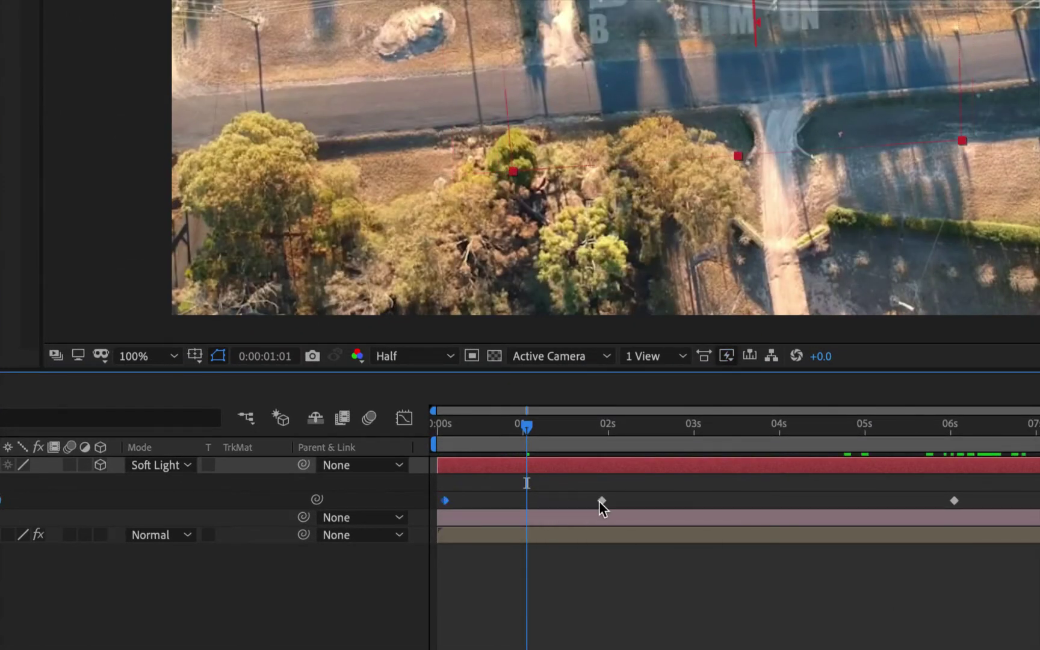
{"action": "left_click_drag", "start_coordinate": [601, 501], "coordinate": [557, 500]}
- Preview the animation from the first frame
{"action": "left_click_drag", "start_coordinate": [467, 464], "coordinate": [845, 505]}
{"action": "key", "text": "space"}
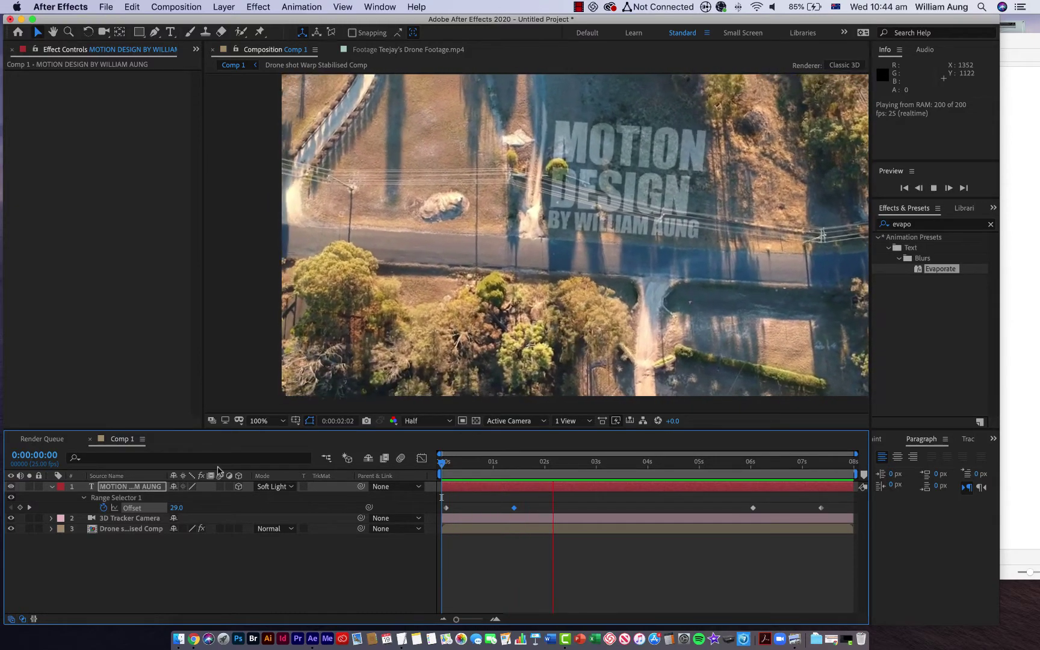
{"action": "key", "text": "space"}
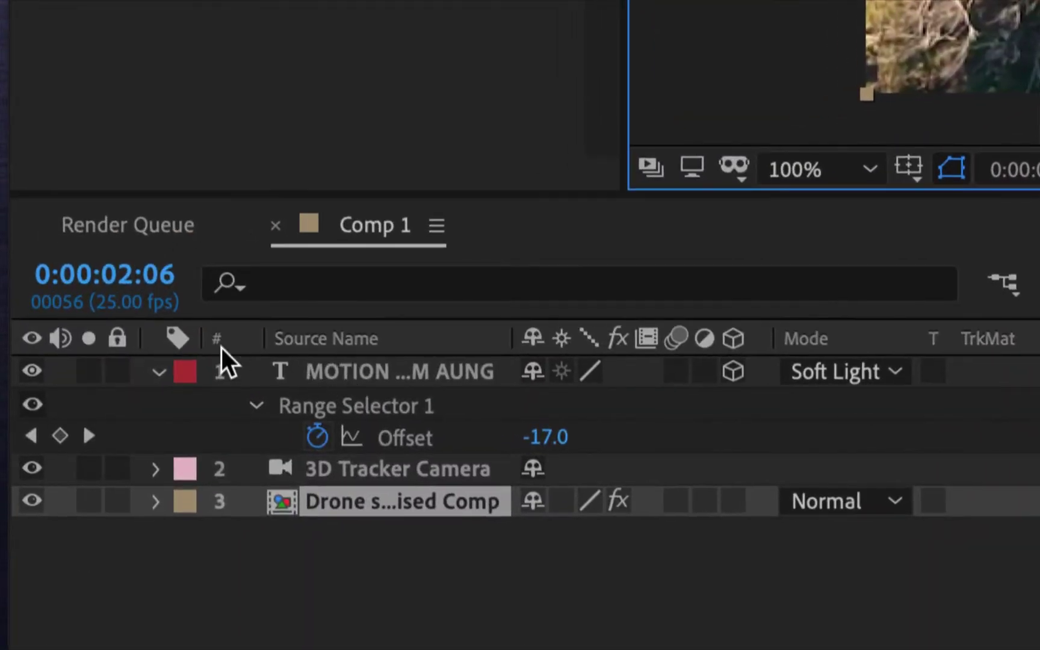
- Lock the camera and footage layers, then draw a four-vertex mask around the round bush
{"action": "left_click", "coordinate": [157, 372]}
{"action": "left_click", "coordinate": [427, 374]}
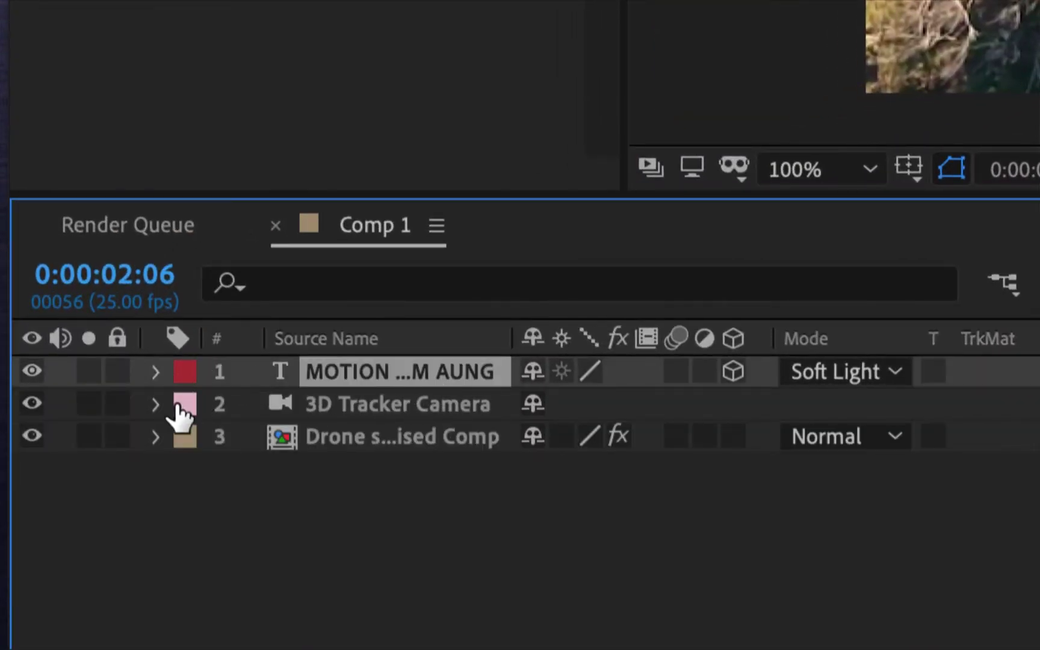
{"action": "left_click_drag", "start_coordinate": [121, 402], "coordinate": [118, 435]}
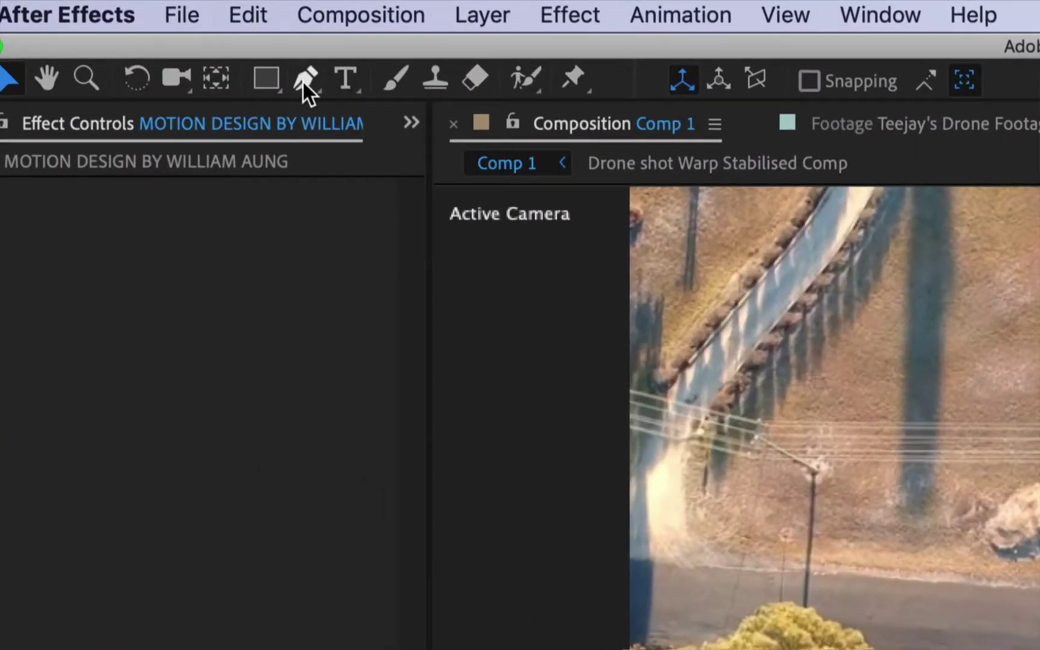
{"action": "left_click", "coordinate": [304, 81]}
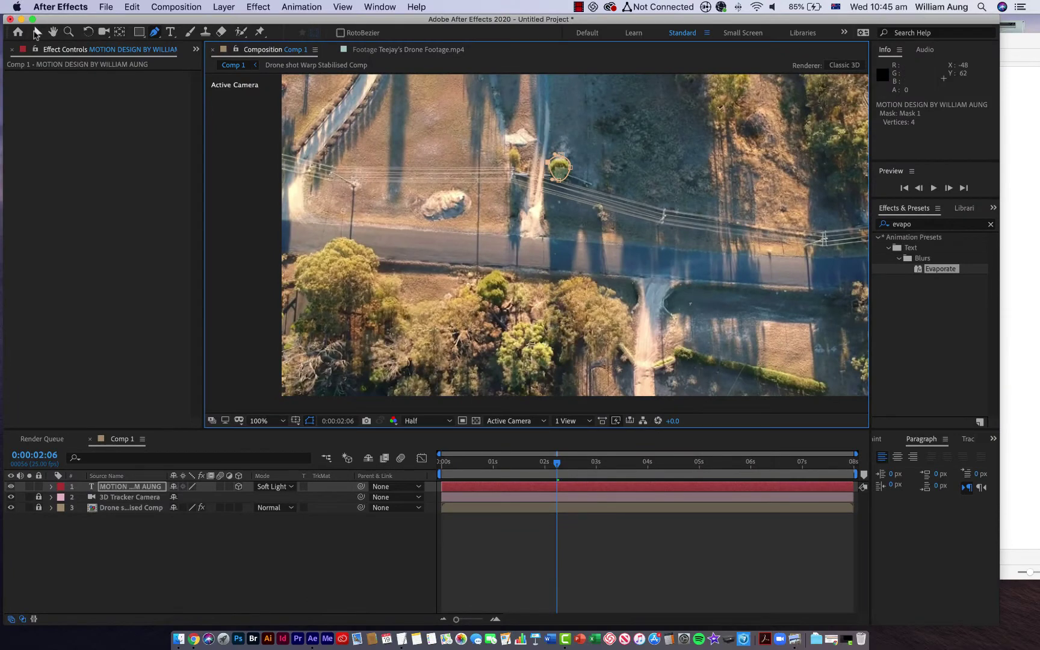
{"action": "left_click", "coordinate": [36, 33]}
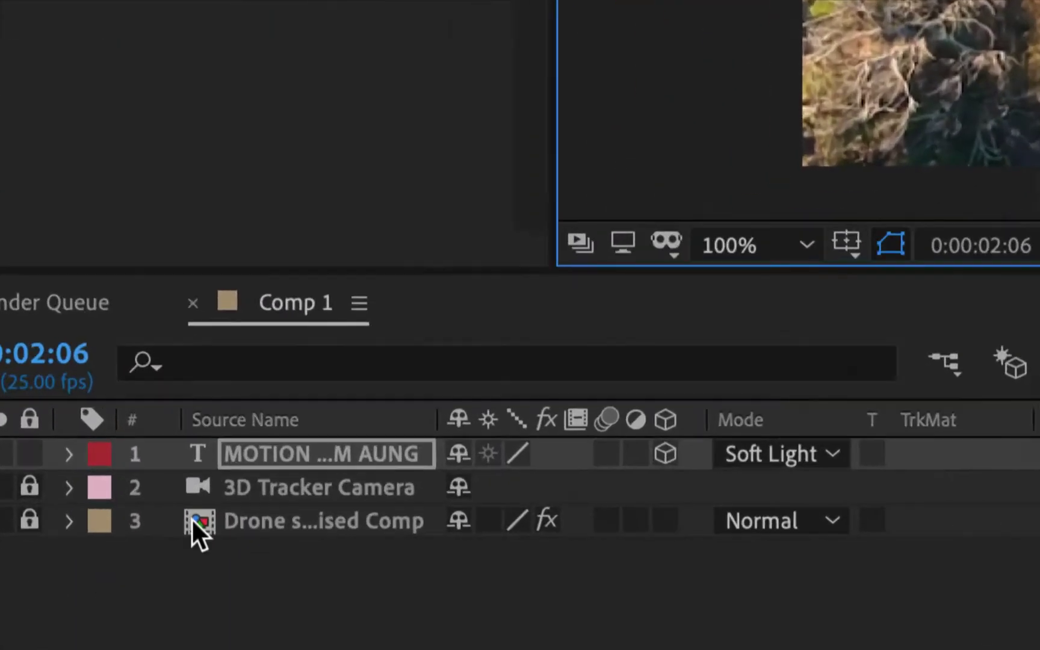
- Invert Mask 1 on the text layer and check it one second into the animation
{"action": "left_click", "coordinate": [193, 507]}
{"action": "key", "text": "m"}
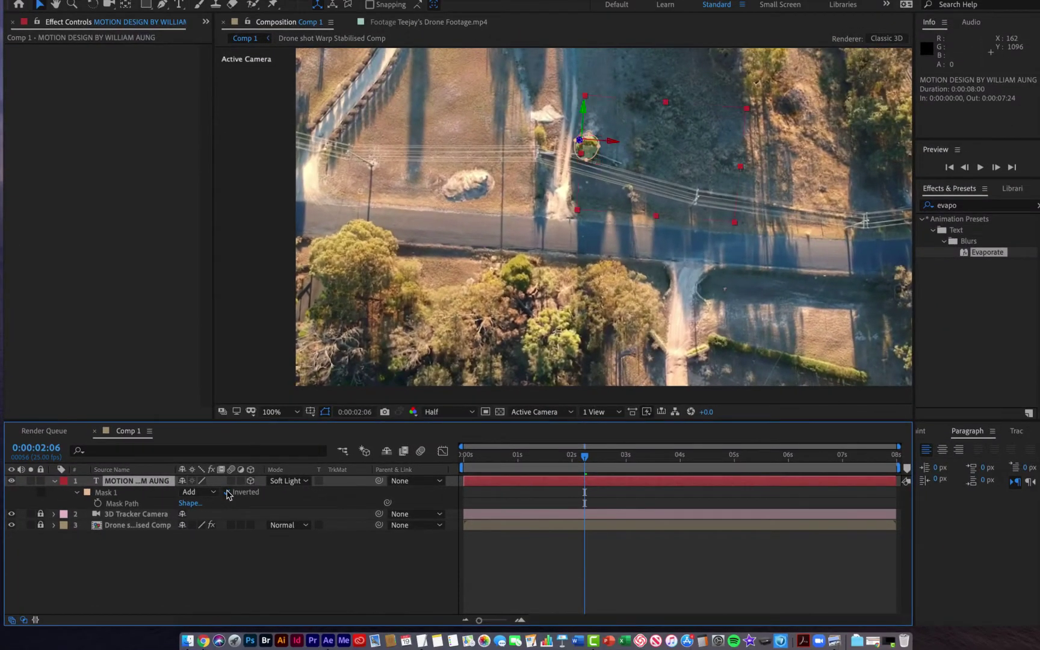
{"action": "left_click", "coordinate": [227, 492]}
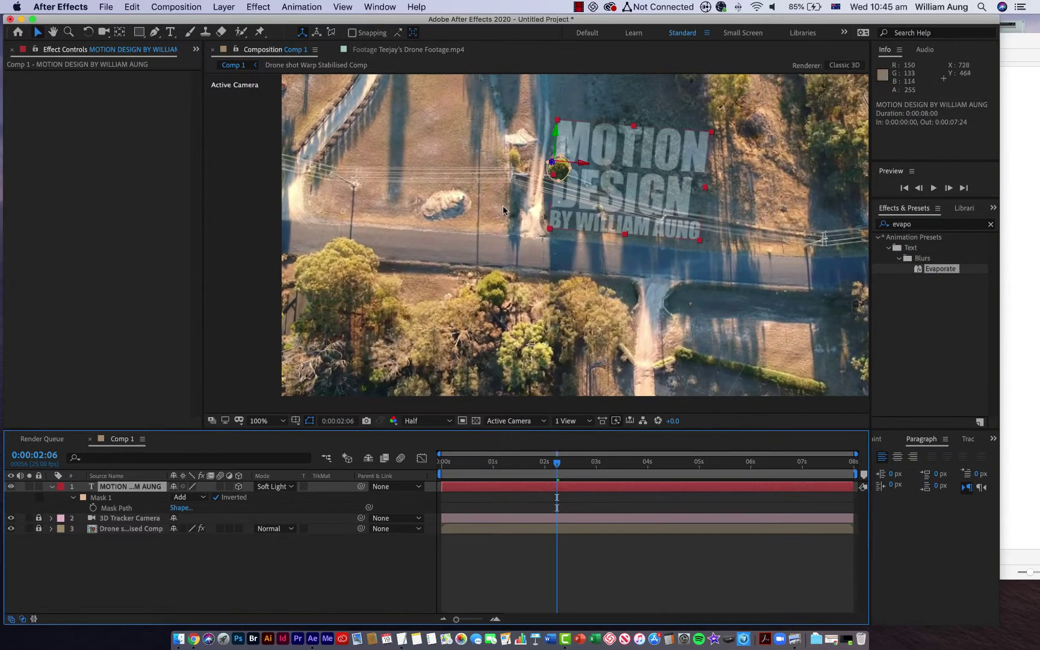
{"action": "left_click", "coordinate": [503, 208]}
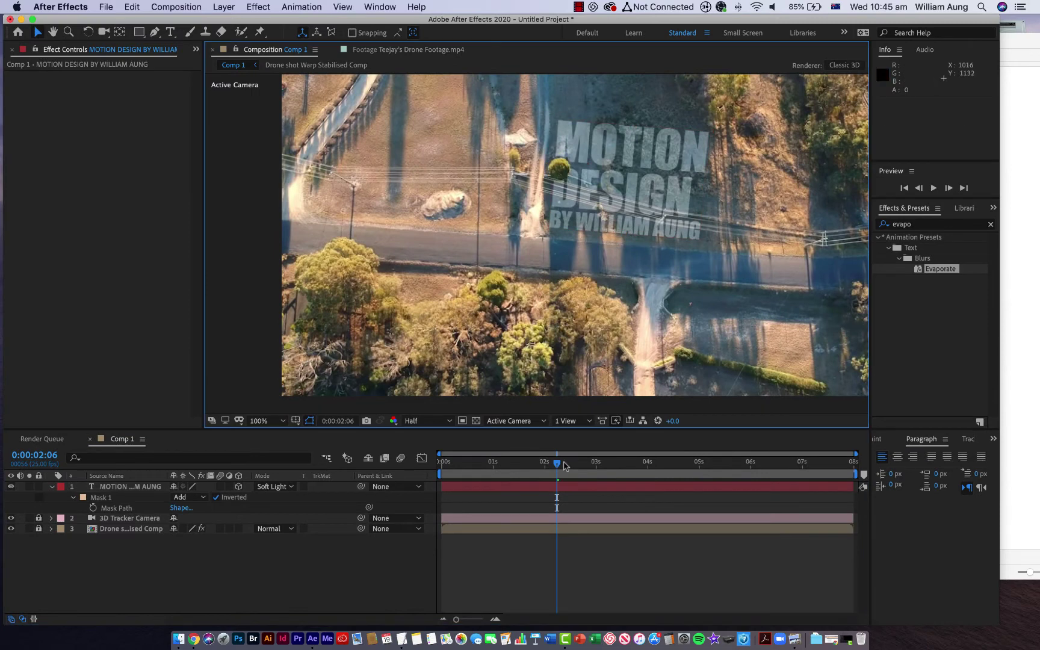
{"action": "mouse_move", "coordinate": [557, 462]}
{"action": "left_mouse_down"}
{"action": "mouse_move", "coordinate": [493, 463]}
{"action": "mouse_move", "coordinate": [801, 462]}
{"action": "mouse_move", "coordinate": [532, 452]}
{"action": "mouse_move", "coordinate": [608, 455]}
{"action": "mouse_move", "coordinate": [557, 455]}
{"action": "left_mouse_up"}
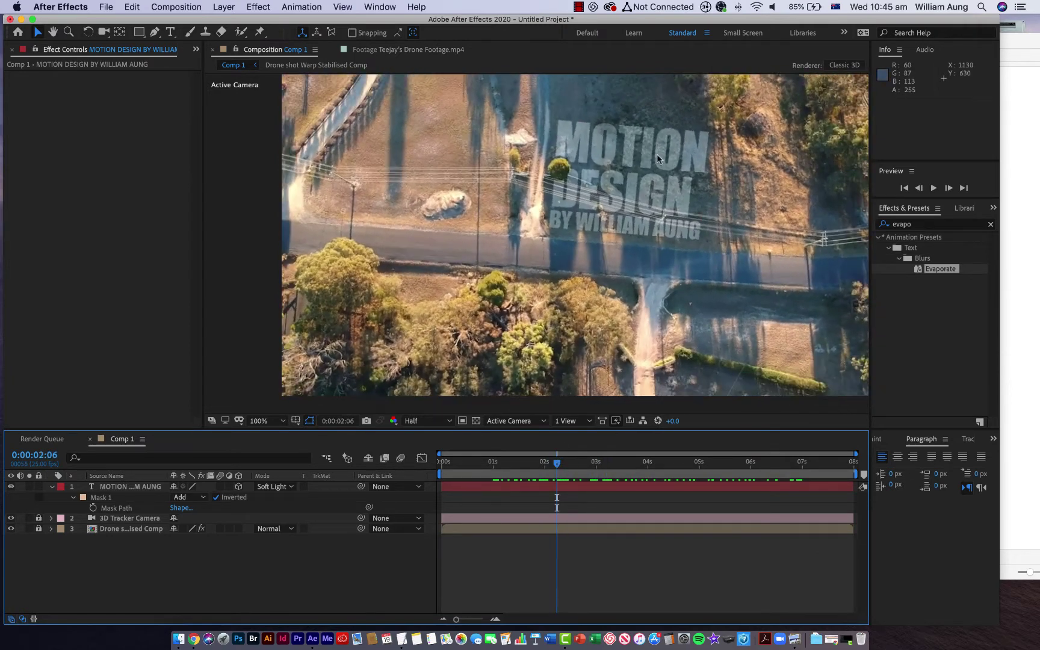
{"action": "scroll", "coordinate": [645, 150], "scroll_direction": "up", "scroll_amount": 2}
{"action": "scroll", "coordinate": [591, 205], "scroll_direction": "up", "scroll_amount": 2}
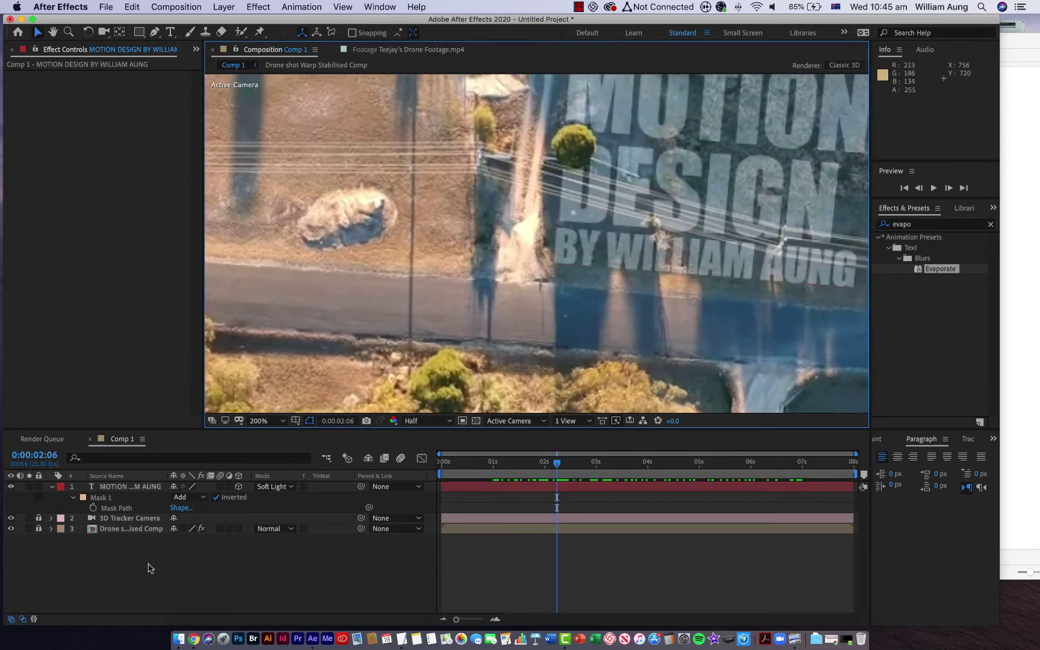
- Set Mask 1's feather to 2 pixels
{"action": "left_click", "coordinate": [129, 486]}
{"action": "key", "text": "f"}
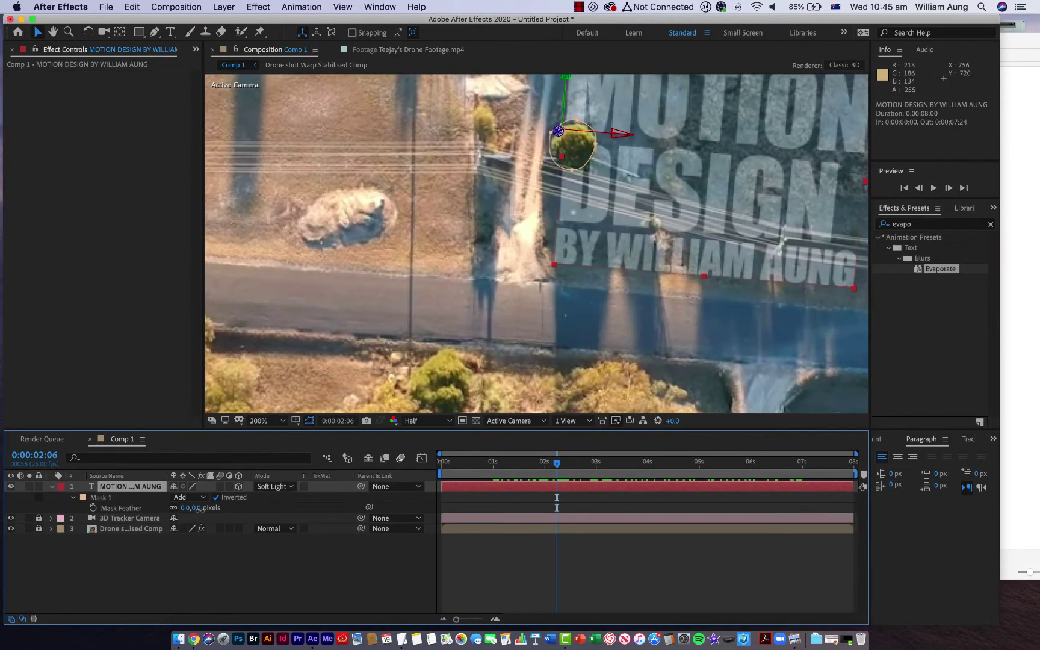
{"action": "left_click_drag", "start_coordinate": [201, 508], "coordinate": [198, 510]}
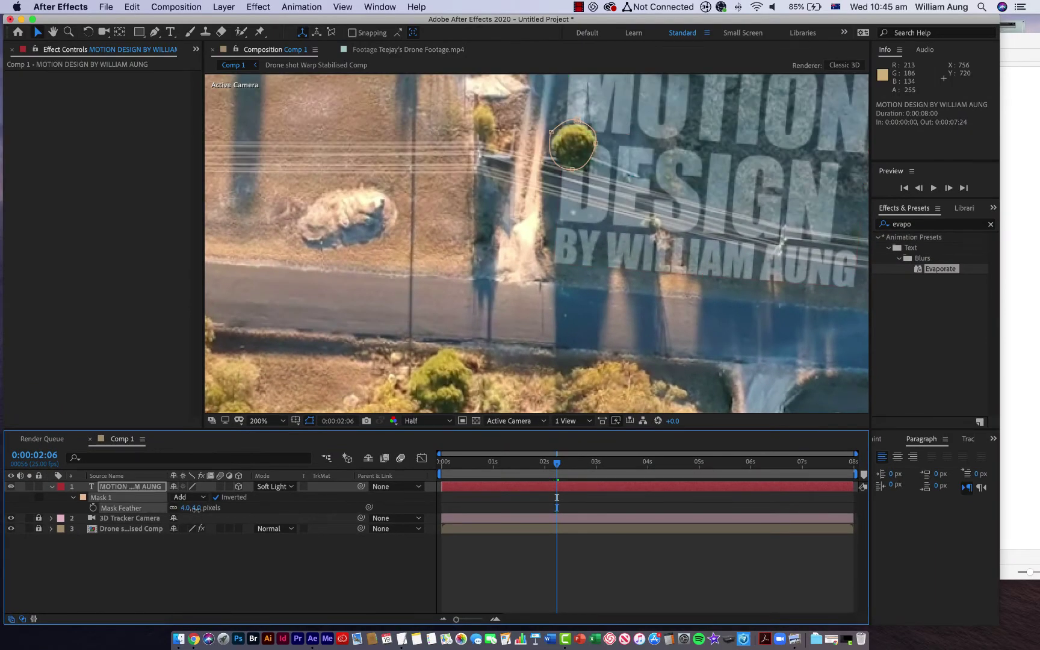
{"action": "left_click", "coordinate": [196, 508]}
{"action": "key", "text": "Return"}
- Adjust Mask 1's points to fit the bush, then recentre the view on the title
{"action": "left_click", "coordinate": [569, 169]}
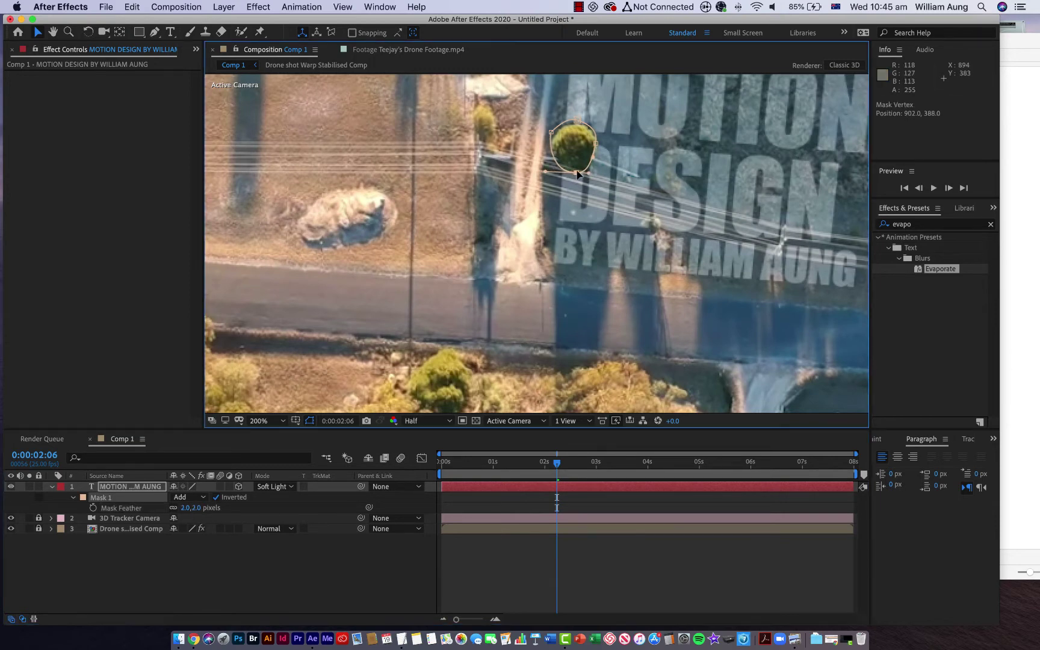
{"action": "left_click_drag", "start_coordinate": [595, 148], "coordinate": [593, 144]}
{"action": "left_click", "coordinate": [628, 181]}
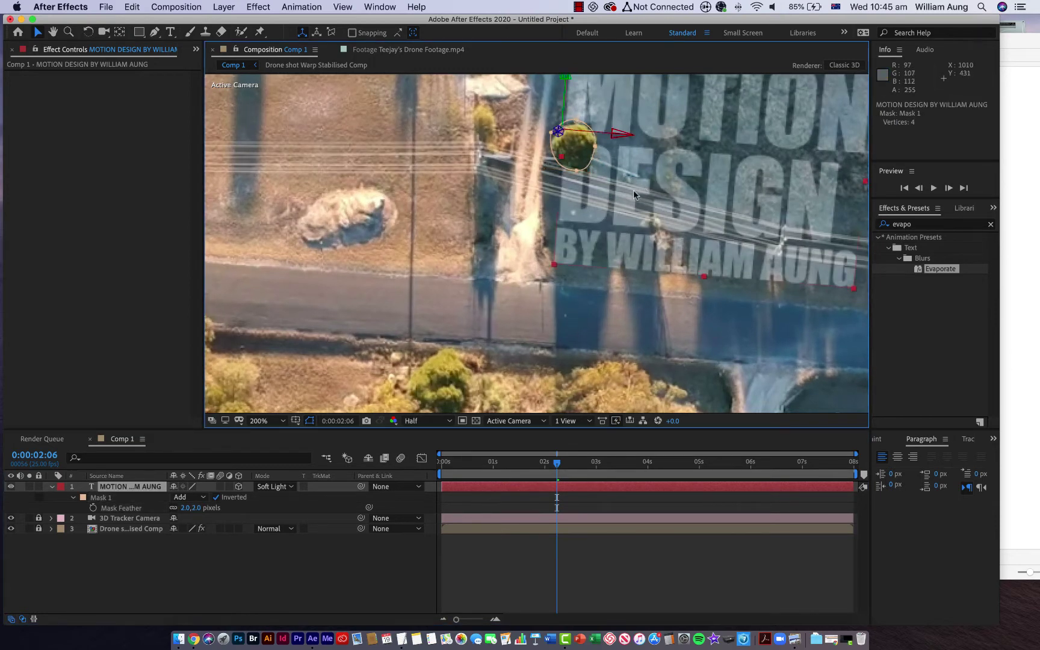
{"action": "left_click", "coordinate": [577, 126]}
{"action": "left_click", "coordinate": [639, 142]}
{"action": "key", "text": "h"}
{"action": "left_click_drag", "start_coordinate": [656, 339], "coordinate": [595, 349]}
- Draw Mask 2 on the title around the trees covering MOTION
{"action": "key", "text": "v"}
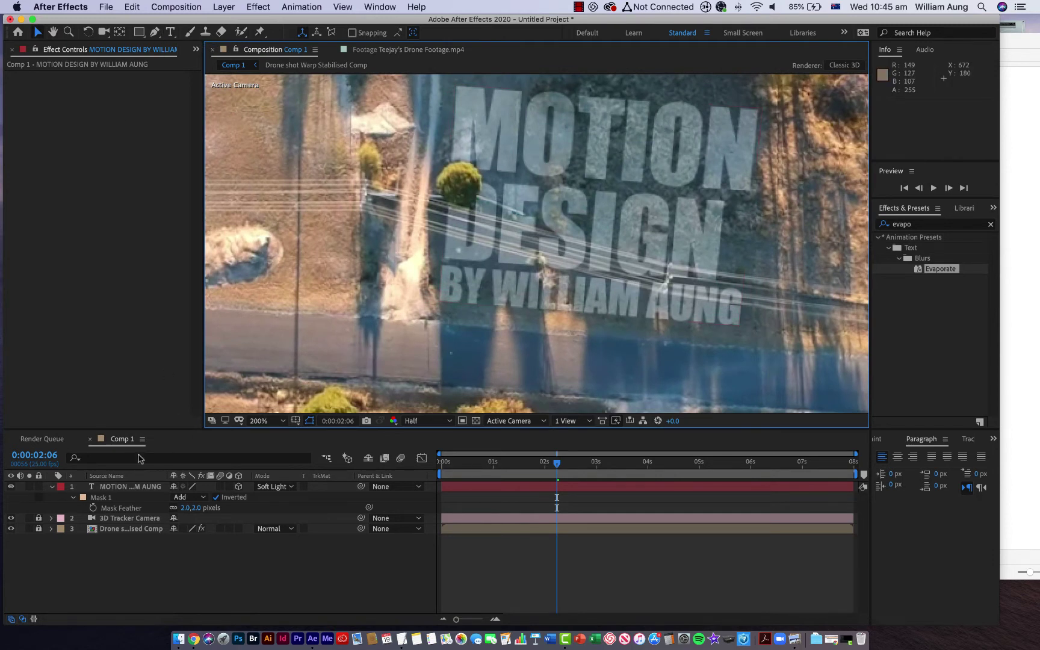
{"action": "left_click", "coordinate": [128, 487]}
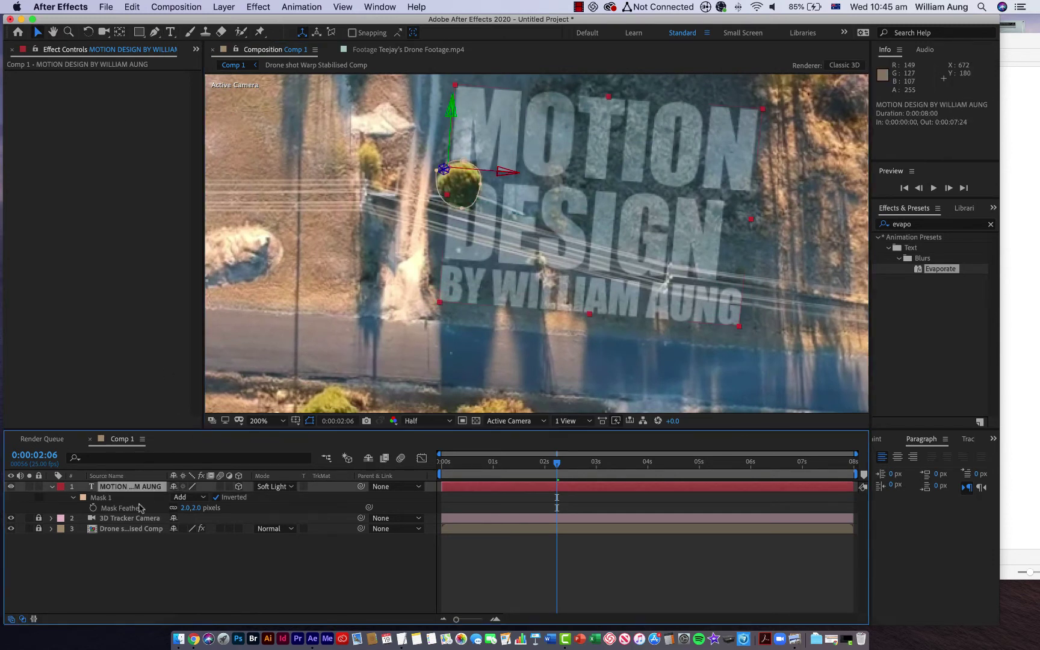
{"action": "left_click", "coordinate": [155, 32]}
{"action": "left_click_drag", "start_coordinate": [573, 125], "coordinate": [532, 103]}
{"action": "left_click", "coordinate": [533, 86]}
{"action": "left_click", "coordinate": [575, 80]}
{"action": "left_click_drag", "start_coordinate": [589, 81], "coordinate": [604, 82]}
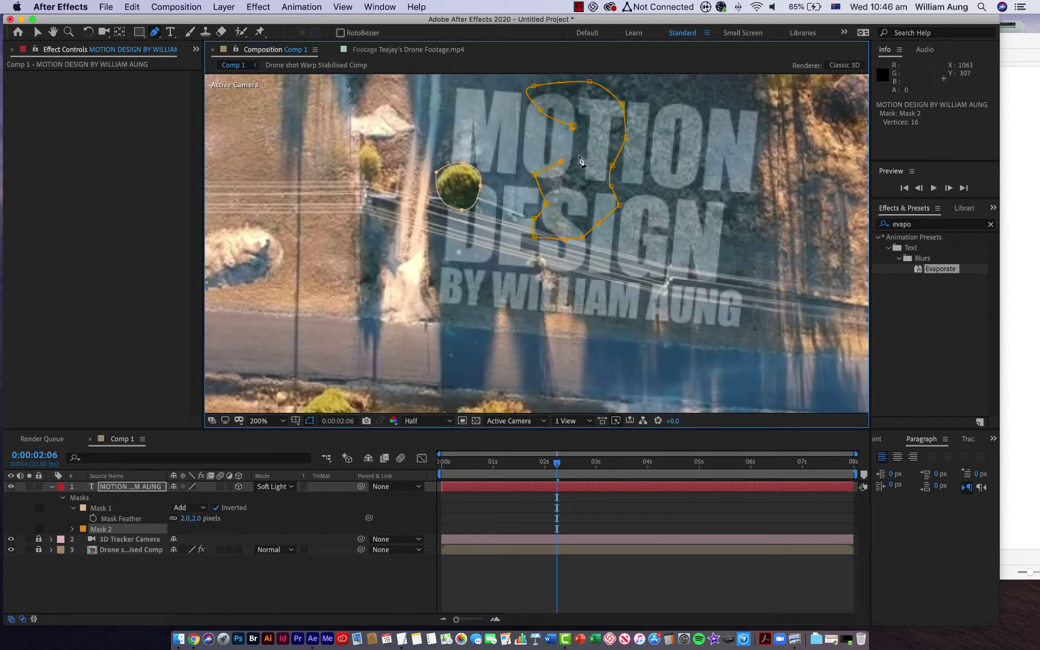
{"action": "left_click", "coordinate": [575, 128]}
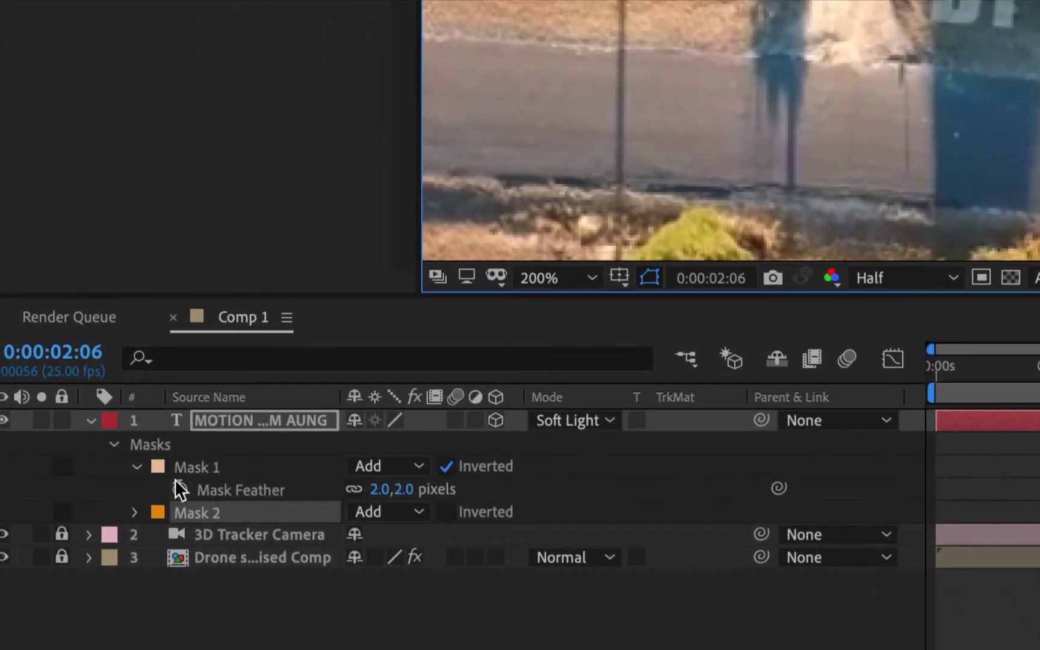
- Set Mask 2 to Subtract with 55% mask opacity
{"action": "left_click", "coordinate": [396, 512]}
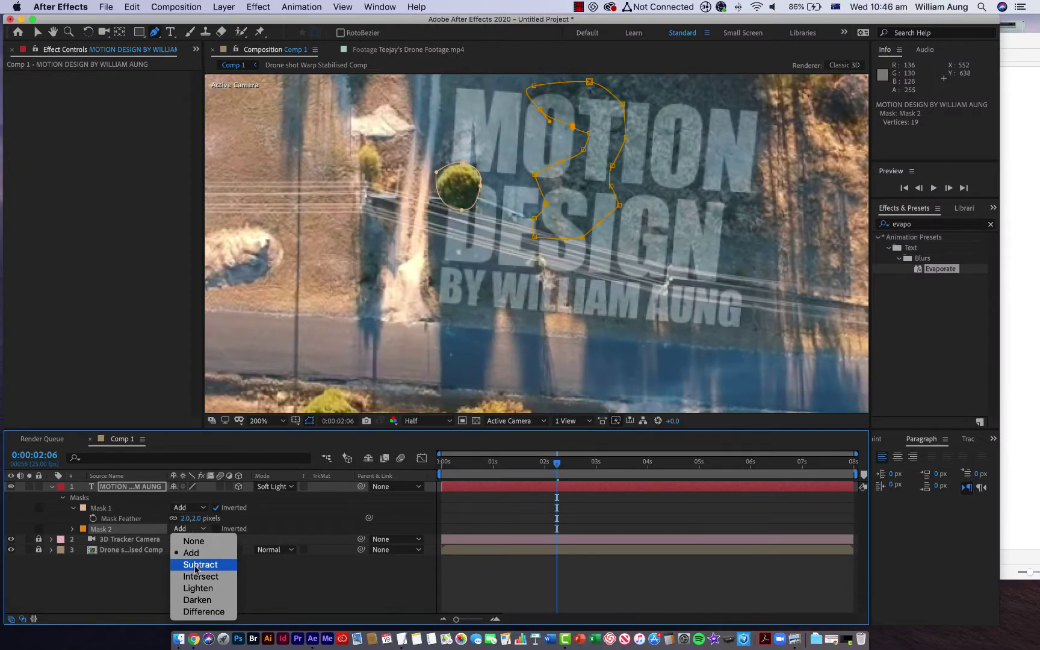
{"action": "left_click", "coordinate": [196, 565]}
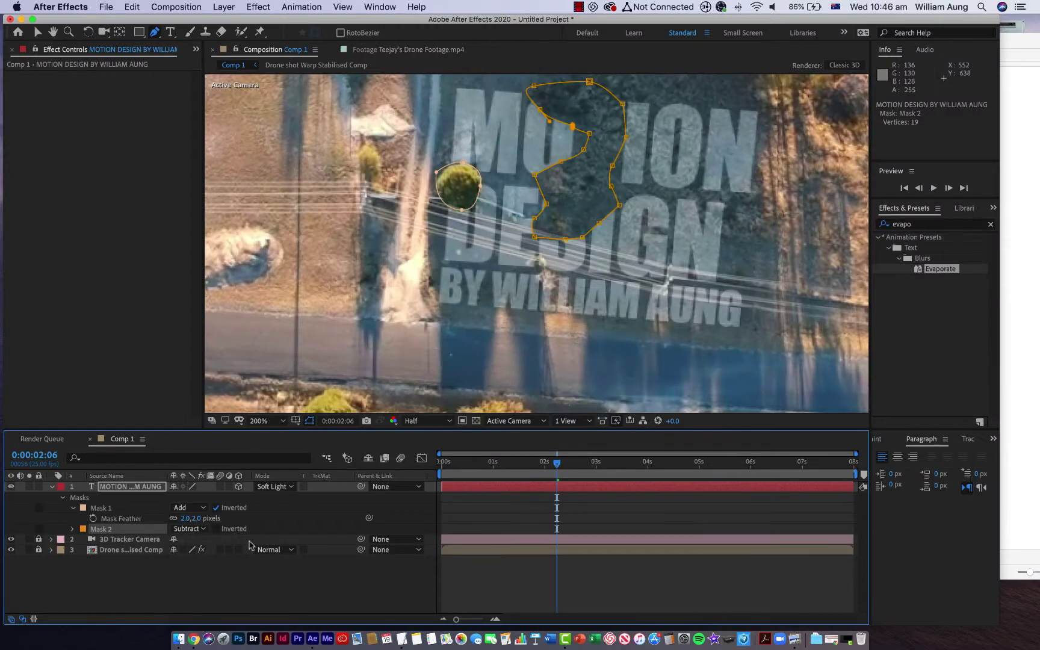
{"action": "left_click", "coordinate": [72, 529]}
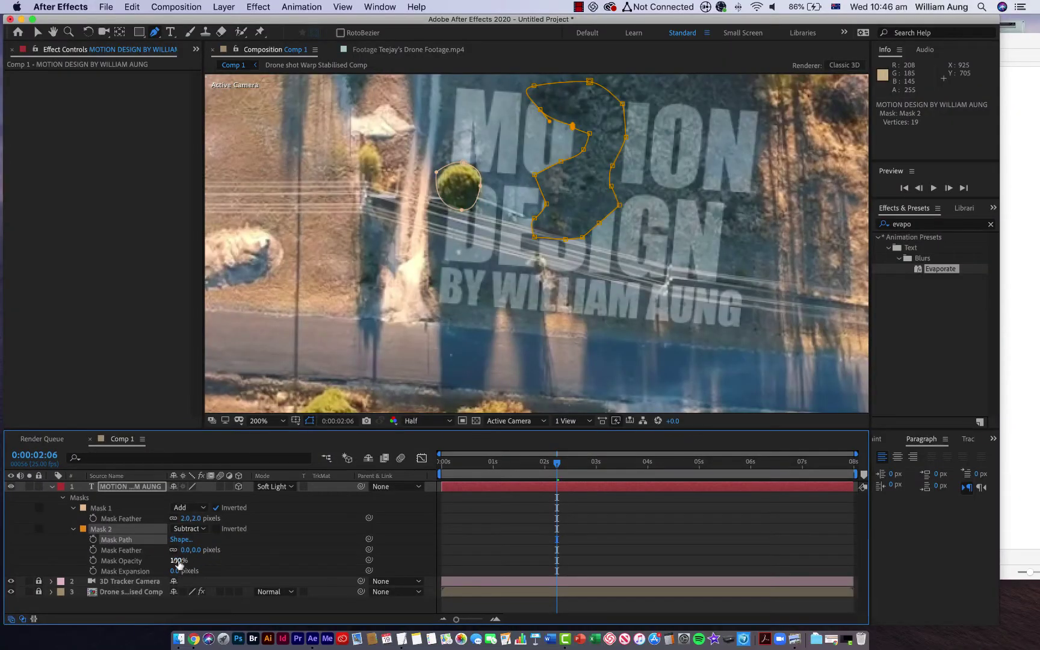
{"action": "left_click_drag", "start_coordinate": [178, 563], "coordinate": [162, 560]}
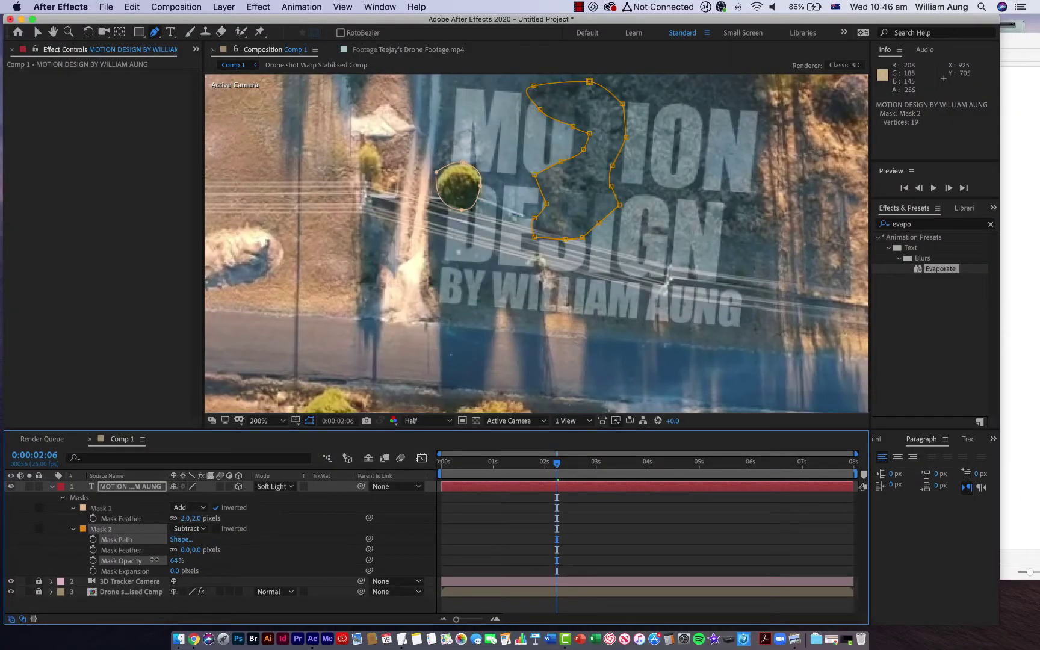
{"action": "left_click", "coordinate": [143, 560]}
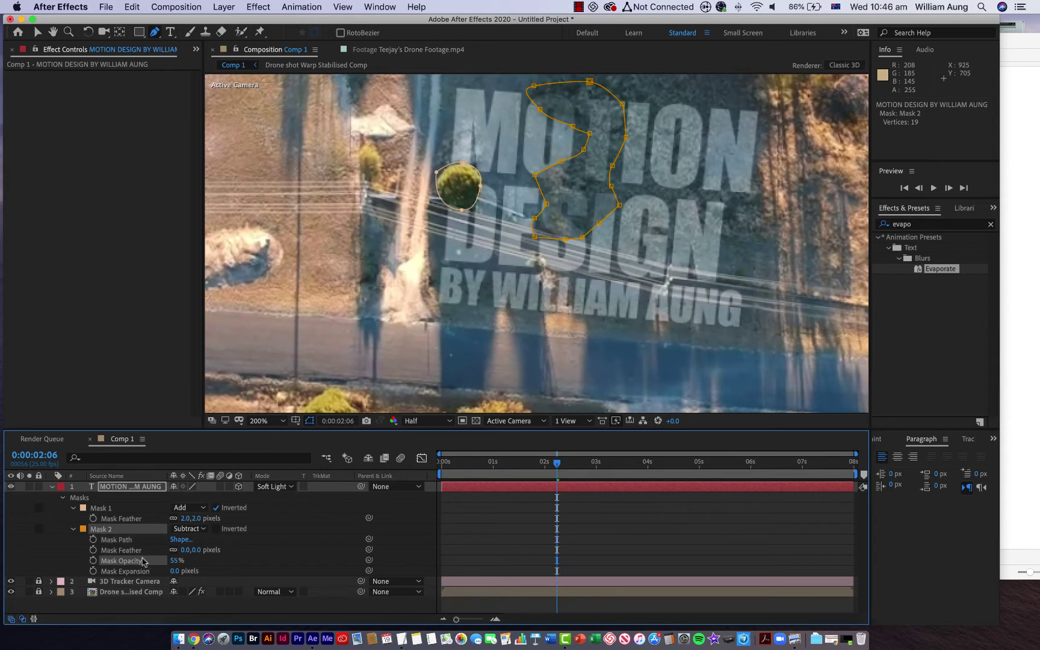
- Give Mask 2 a 25-pixel feather
{"action": "key", "text": "v"}
{"action": "left_click", "coordinate": [574, 384]}
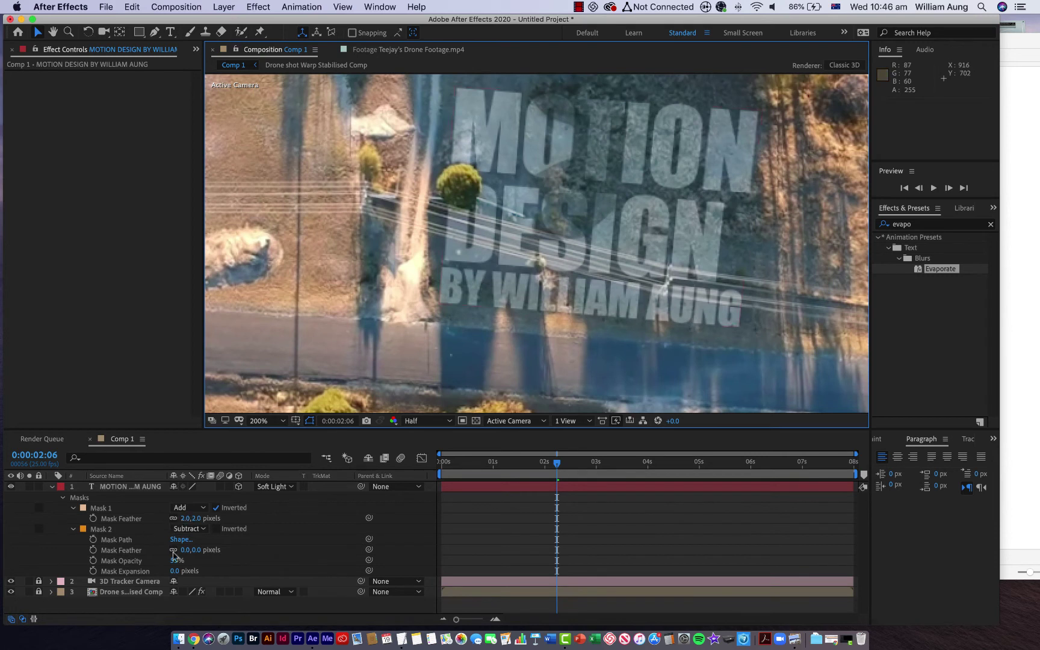
{"action": "left_click_drag", "start_coordinate": [198, 551], "coordinate": [213, 550]}
{"action": "left_click", "coordinate": [545, 325]}
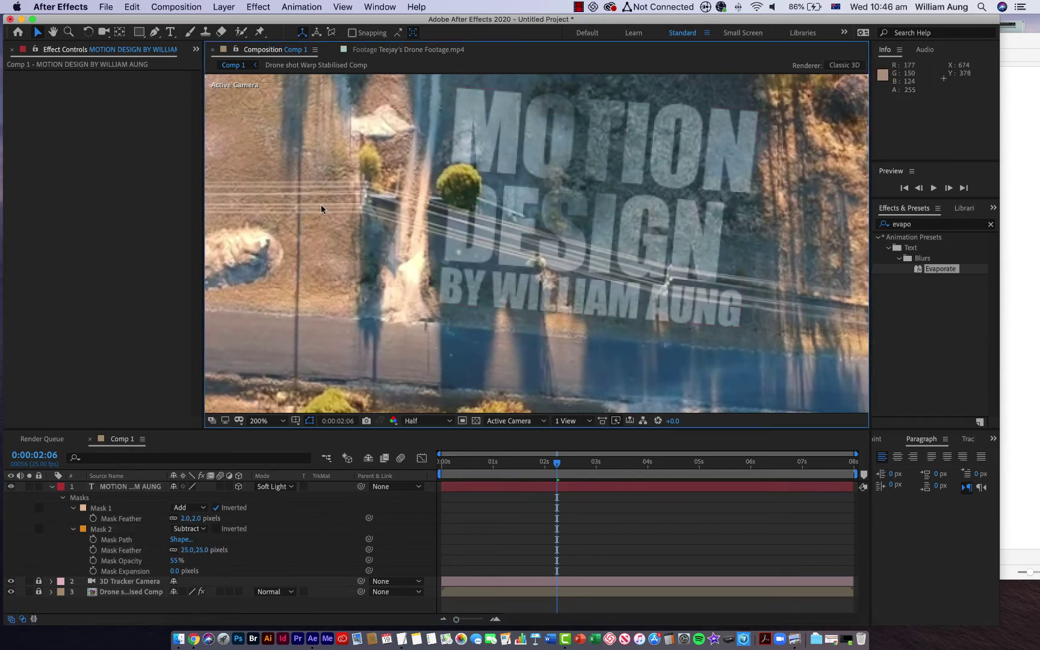
- Undo the stray pen points accidentally placed in the viewer
{"action": "left_click", "coordinate": [155, 31]}
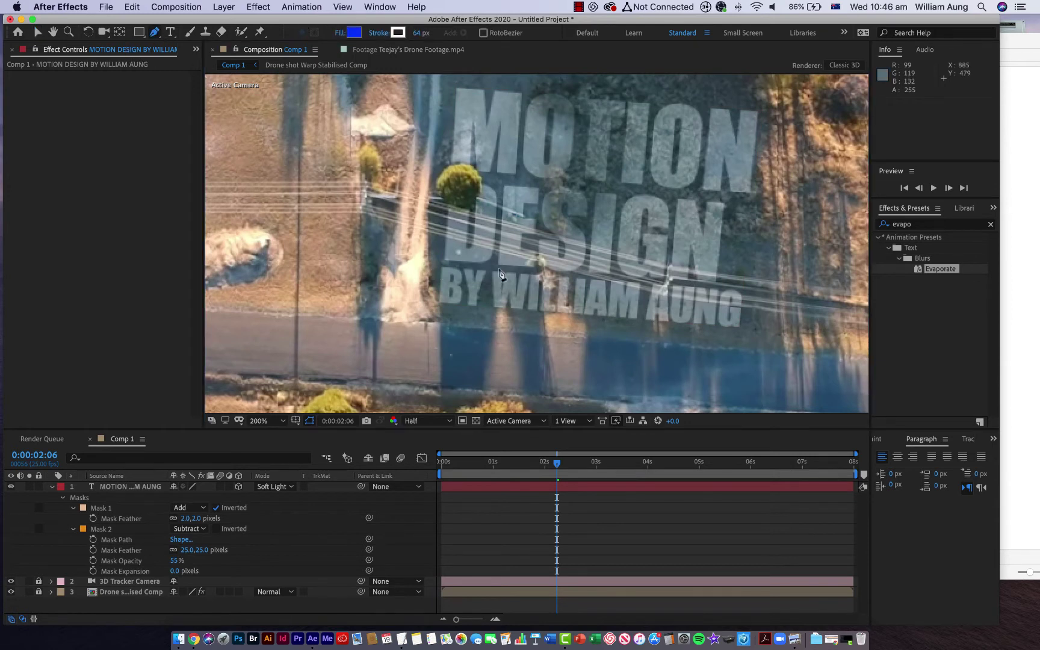
{"action": "left_click", "coordinate": [535, 275]}
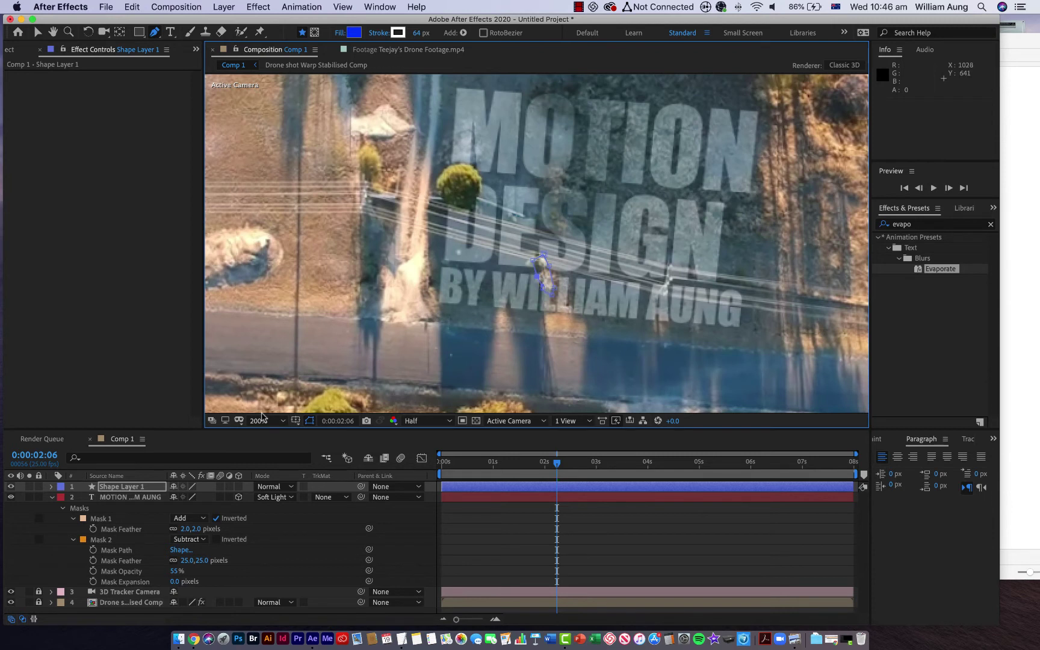
{"action": "left_click", "coordinate": [540, 279]}
{"action": "key", "text": "super+z"}
{"action": "key", "text": "super+z"}
{"action": "key", "text": "super+z"}
{"action": "key", "text": "super+z"}
{"action": "key", "text": "super+z"}
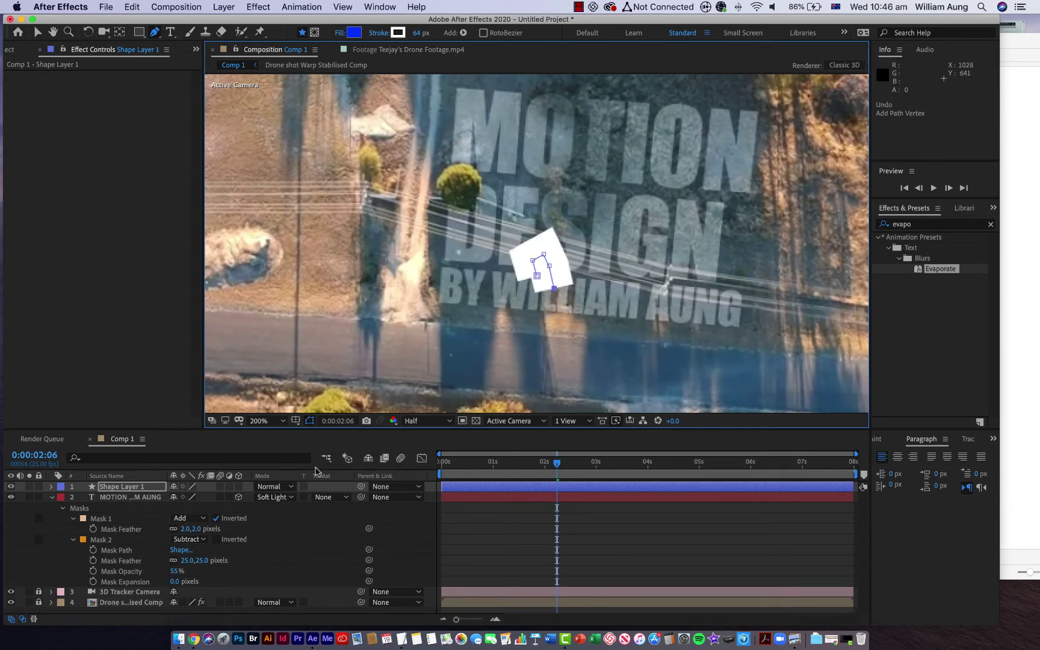
{"action": "key", "text": "super+z"}
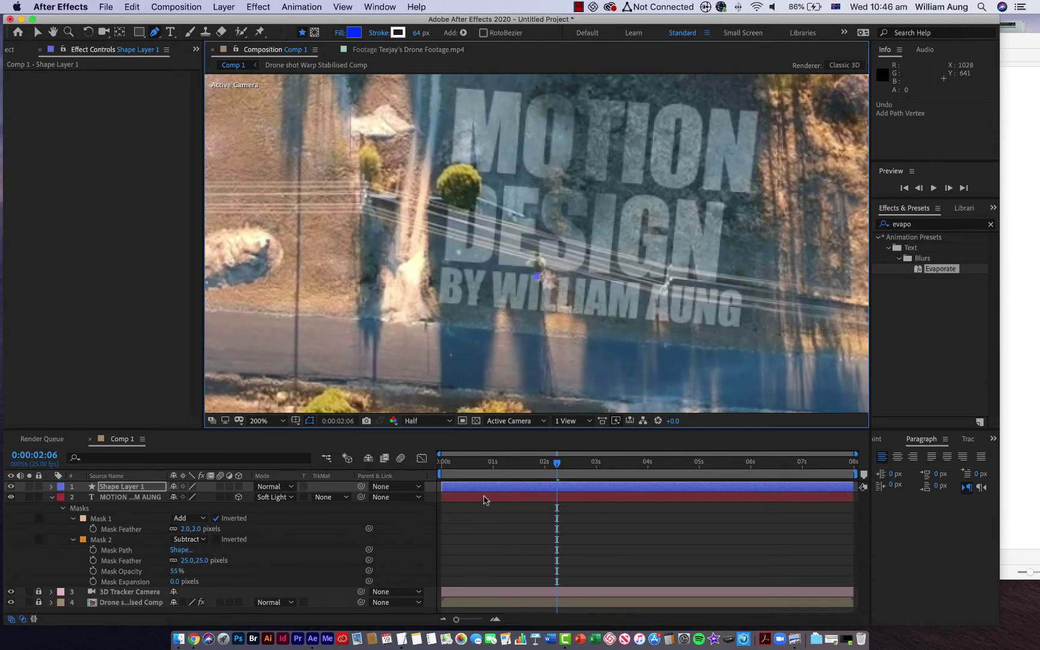
- Delete Shape Layer 1 and restore the title text layer with one undo
{"action": "left_click", "coordinate": [526, 496]}
{"action": "key", "text": "Delete"}
{"action": "key", "text": "super+z"}
{"action": "key", "text": "super+z"}
{"action": "key", "text": "super+z"}
{"action": "key", "text": "super+z"}
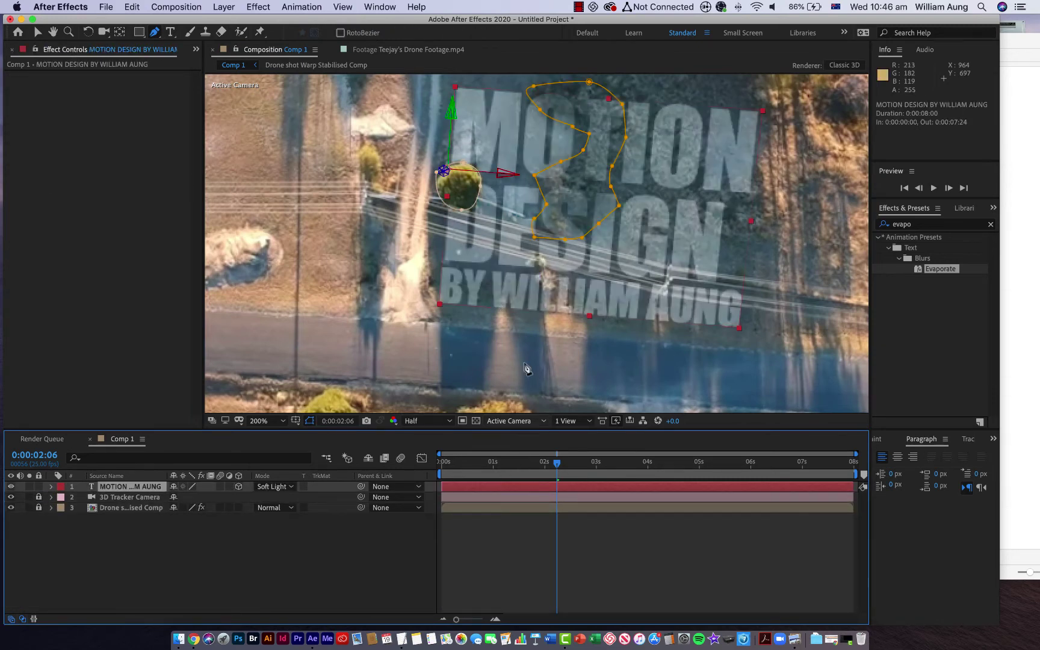
- Draw Mask 3 around the small bush on the title, set it to Subtract, and feather it 6.0 px
{"action": "left_click", "coordinate": [545, 287]}
{"action": "left_click", "coordinate": [539, 275]}
{"action": "left_click", "coordinate": [527, 261]}
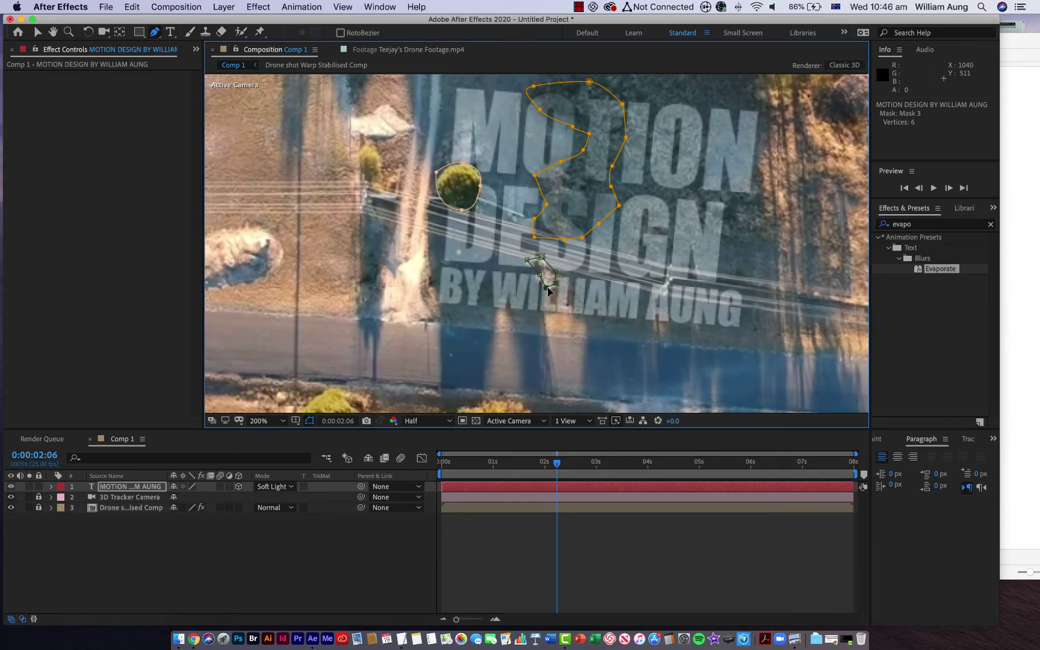
{"action": "key", "text": "m"}
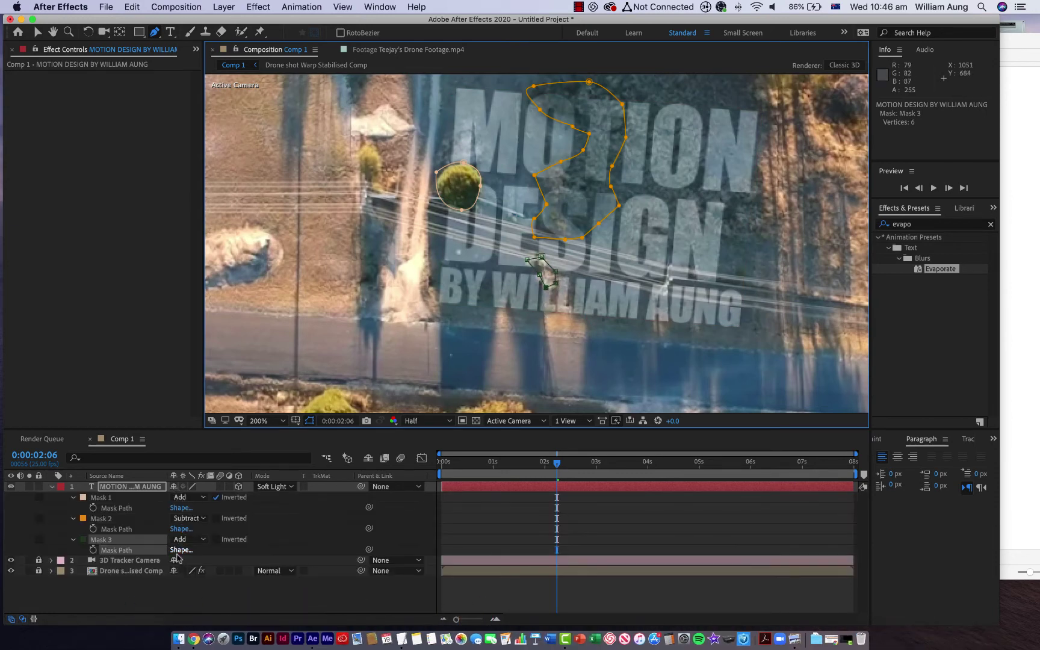
{"action": "left_click", "coordinate": [199, 539]}
{"action": "left_click", "coordinate": [194, 568]}
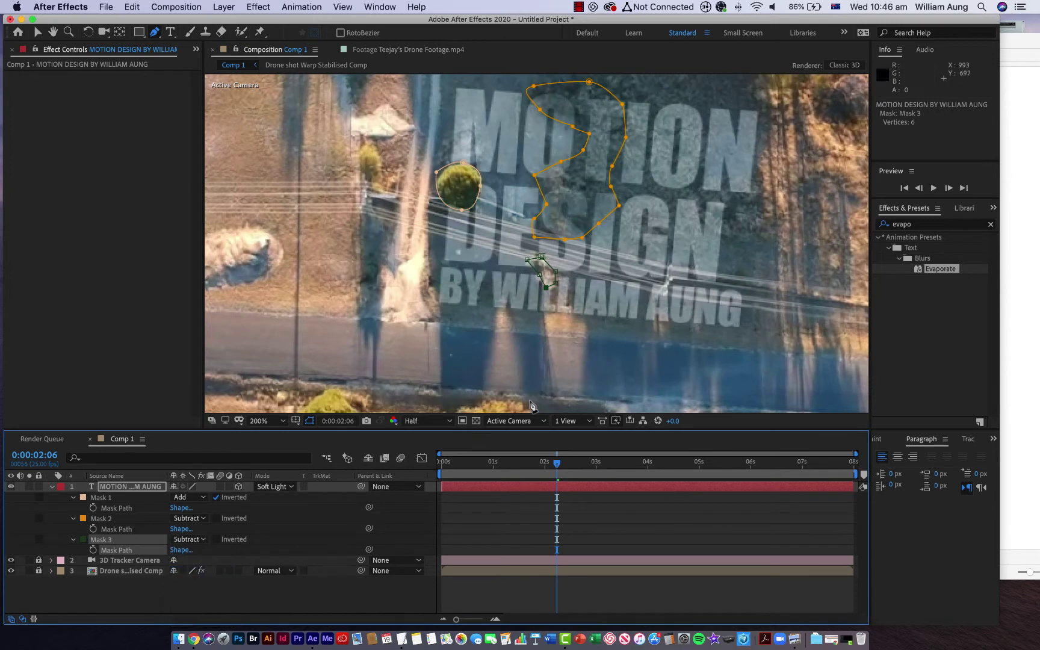
{"action": "key", "text": "v"}
{"action": "left_click", "coordinate": [575, 330]}
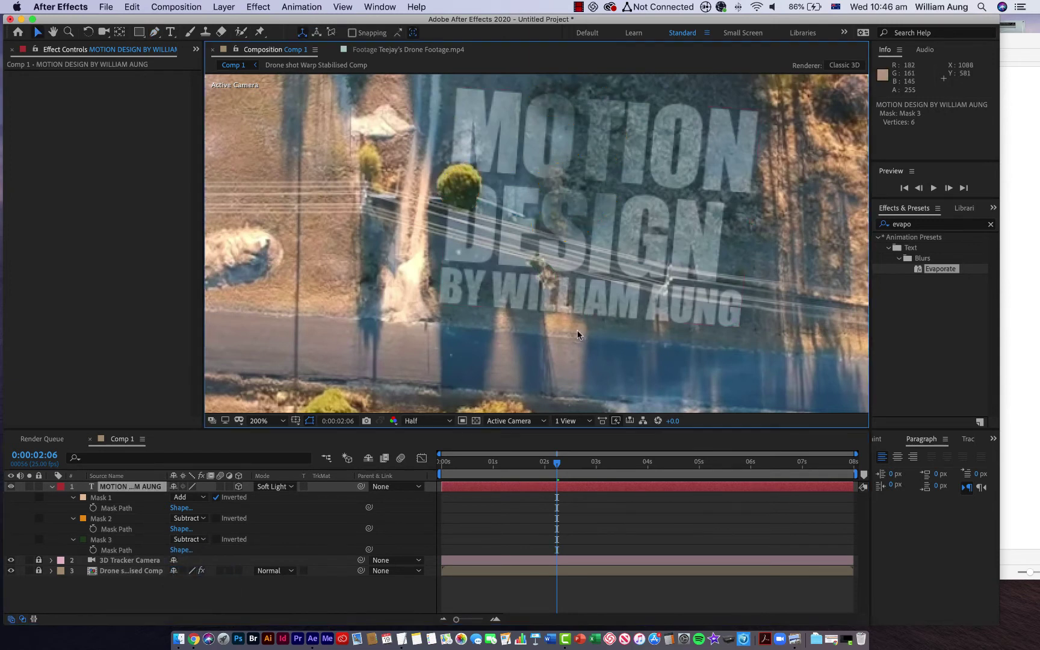
{"action": "left_click", "coordinate": [128, 539]}
{"action": "key", "text": "f"}
{"action": "left_click_drag", "start_coordinate": [199, 551], "coordinate": [204, 550]}
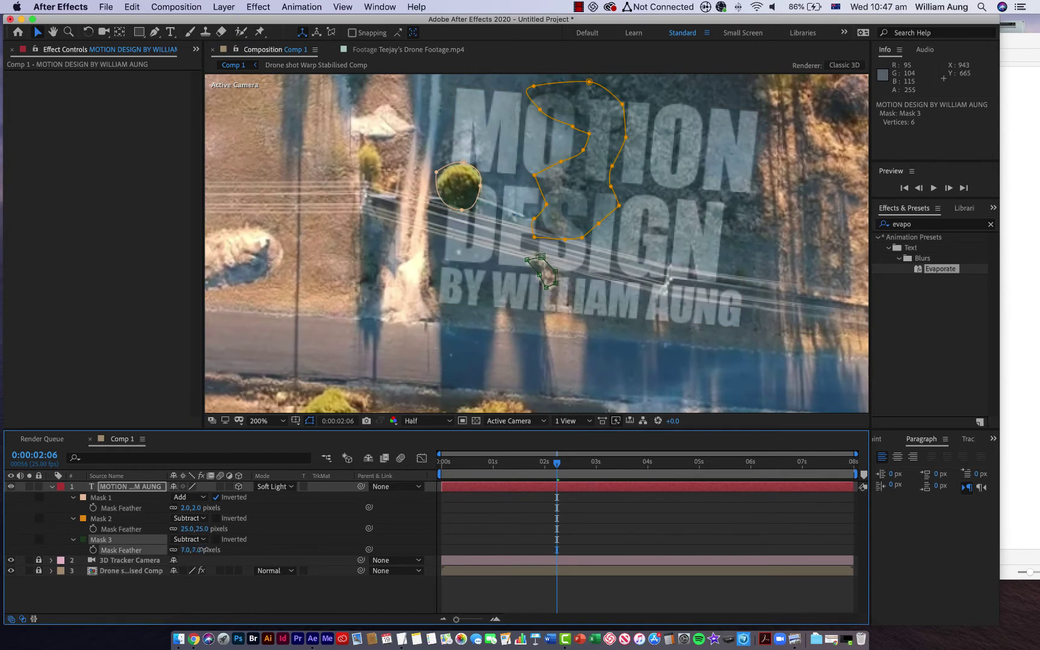
- Draw Mask 4 over another bush, set it to Subtract, and feather it 4.0 px
{"action": "key", "text": "g"}
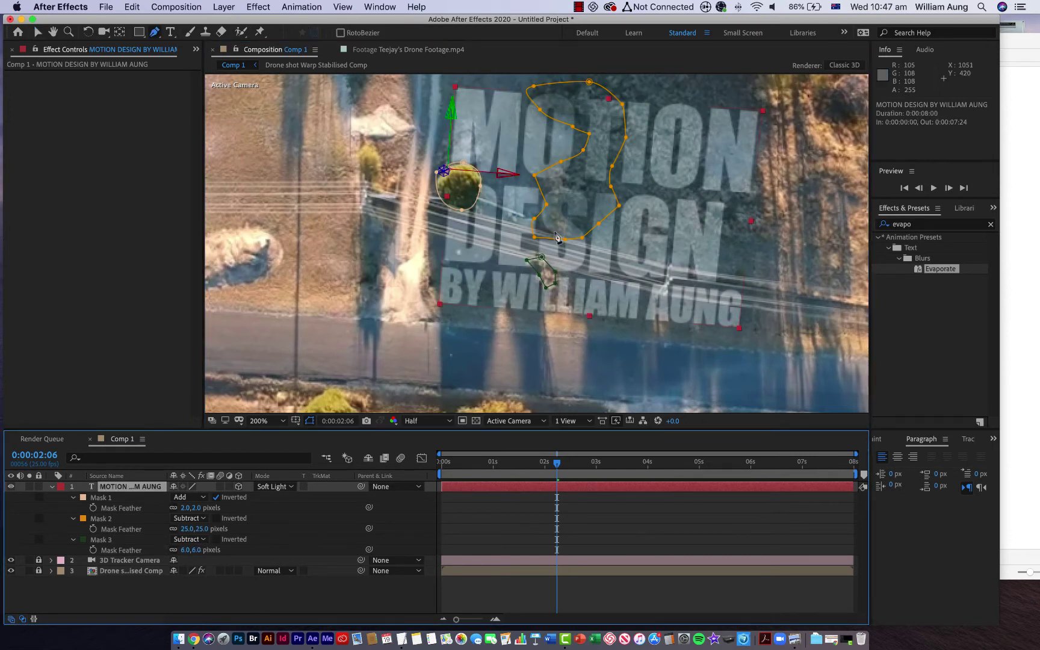
{"action": "left_click", "coordinate": [555, 231]}
{"action": "left_click", "coordinate": [546, 211]}
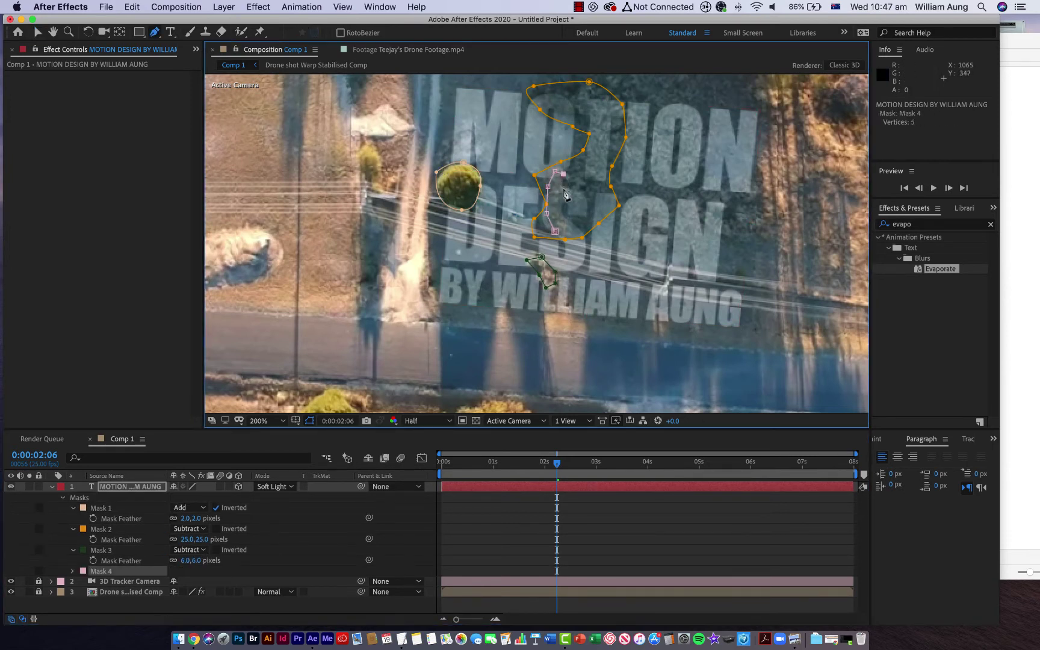
{"action": "left_click", "coordinate": [555, 232]}
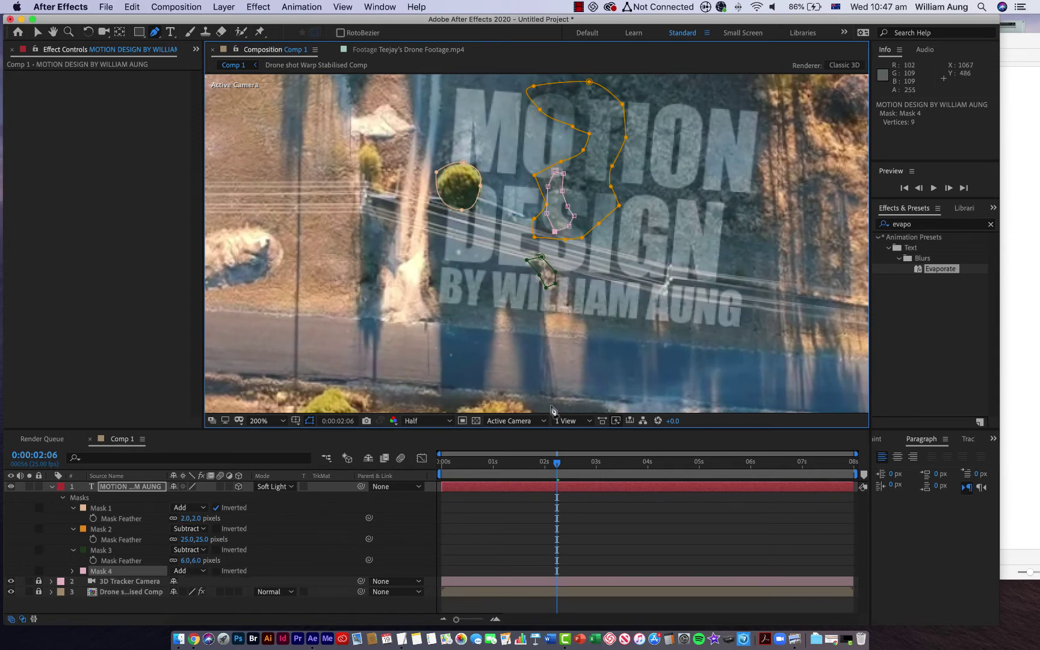
{"action": "left_click", "coordinate": [187, 570]}
{"action": "left_click", "coordinate": [224, 576]}
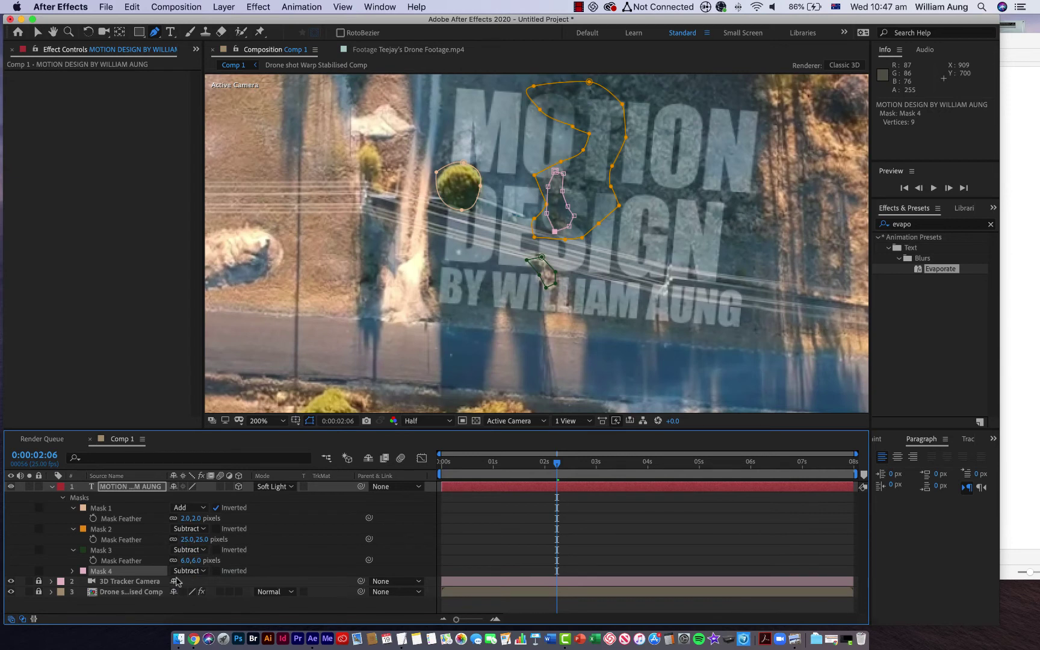
{"action": "key", "text": "f"}
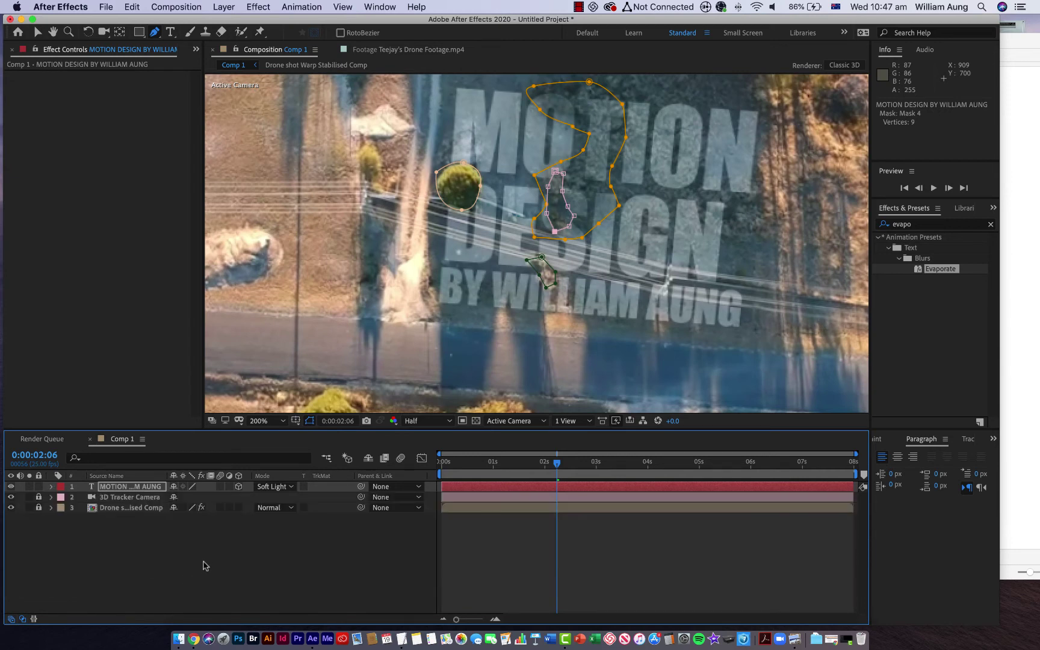
{"action": "key", "text": "f"}
{"action": "left_click_drag", "start_coordinate": [201, 575], "coordinate": [204, 572]}
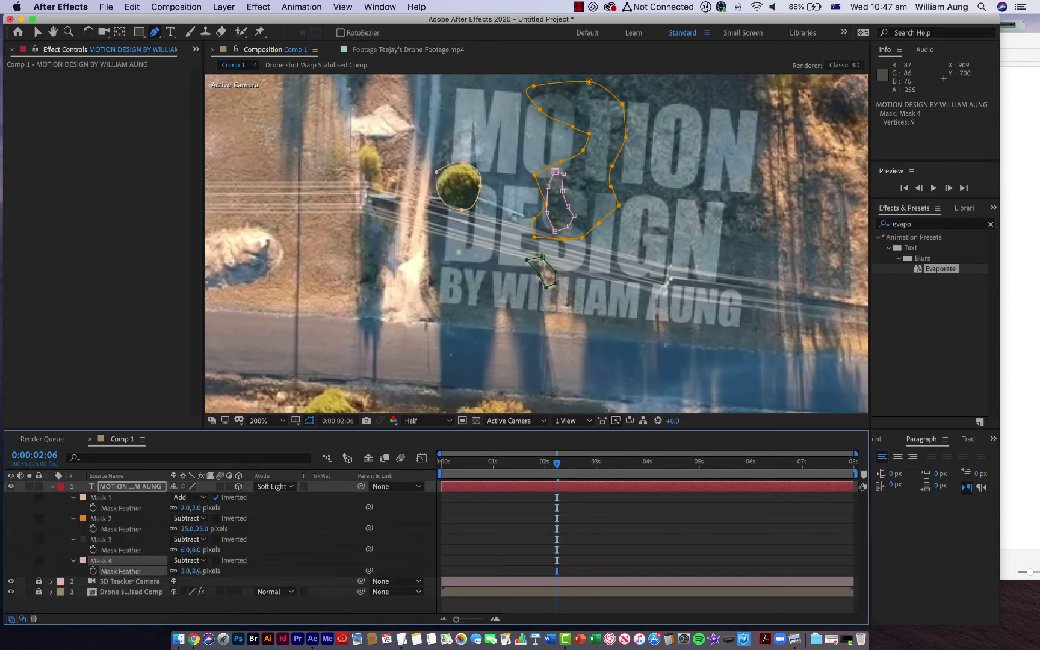
{"action": "key", "text": "v"}
{"action": "left_click", "coordinate": [606, 505]}
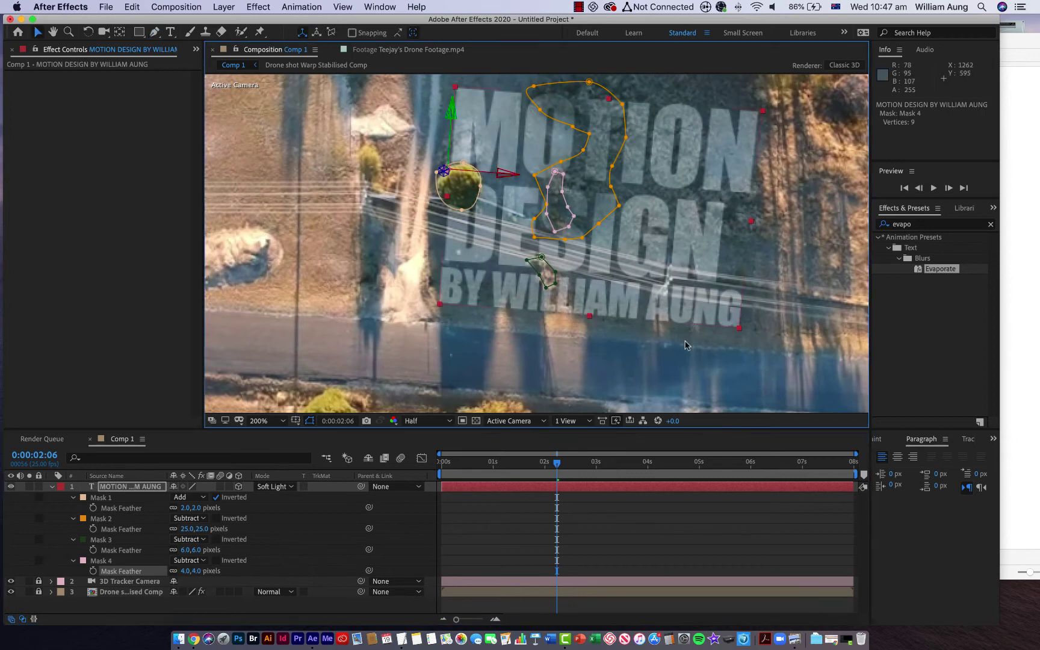
- Draw a curved Mask 5 over the bush at the top of MOTION and set it to Subtract
{"action": "scroll", "coordinate": [561, 287], "scroll_direction": "down", "scroll_amount": 2}
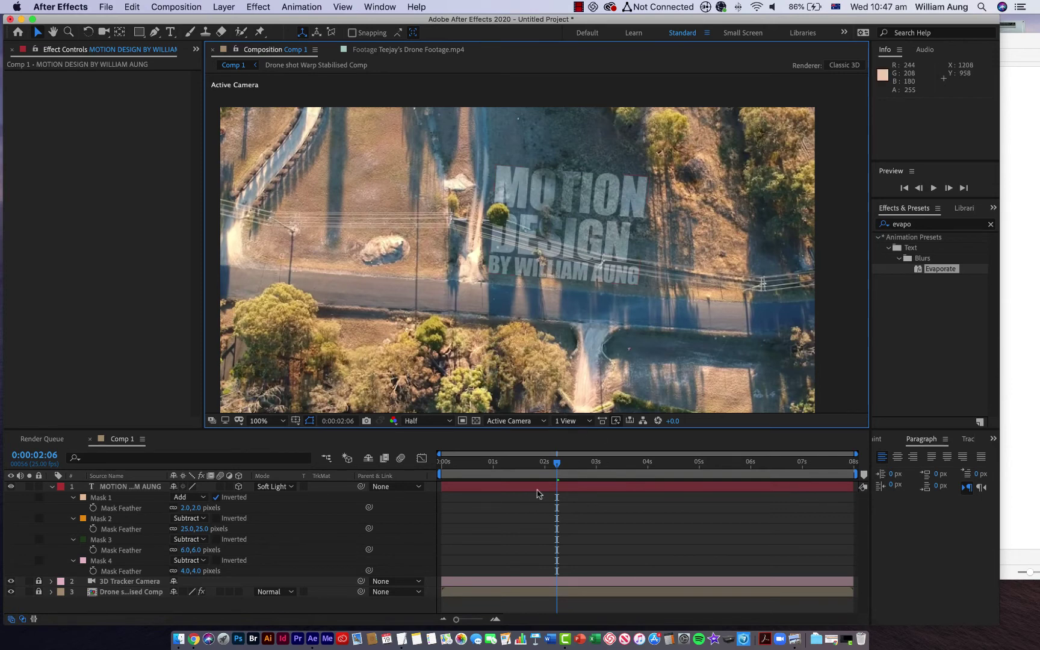
{"action": "scroll", "coordinate": [568, 187], "scroll_direction": "up", "scroll_amount": 2}
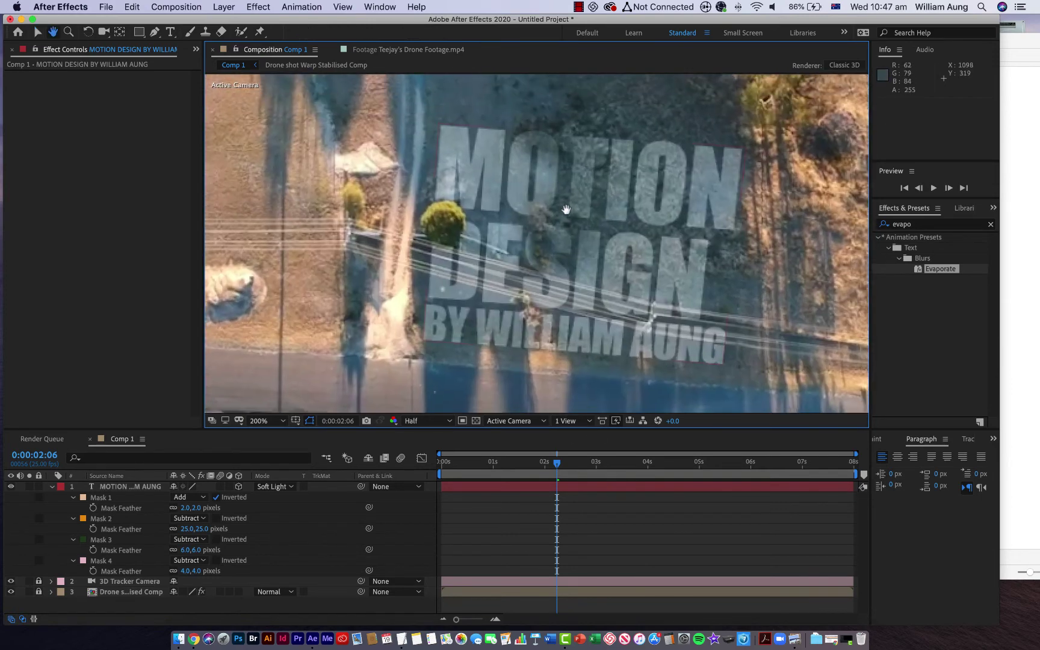
{"action": "key", "text": "v"}
{"action": "left_click", "coordinate": [527, 491]}
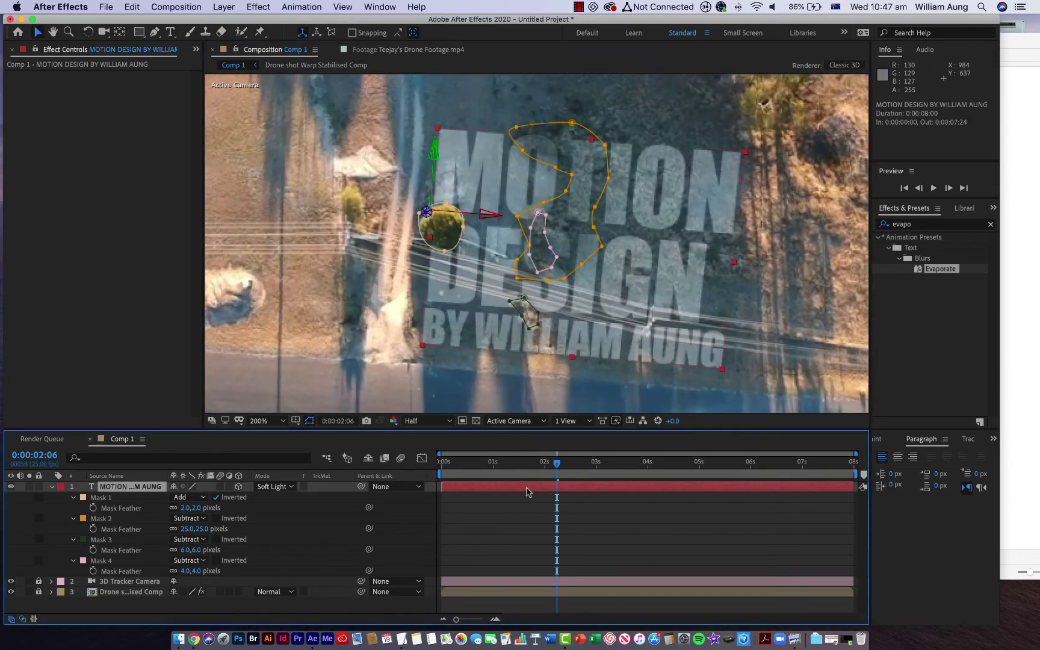
{"action": "left_click", "coordinate": [159, 33]}
{"action": "left_click", "coordinate": [563, 131]}
{"action": "left_click_drag", "start_coordinate": [554, 145], "coordinate": [559, 151]}
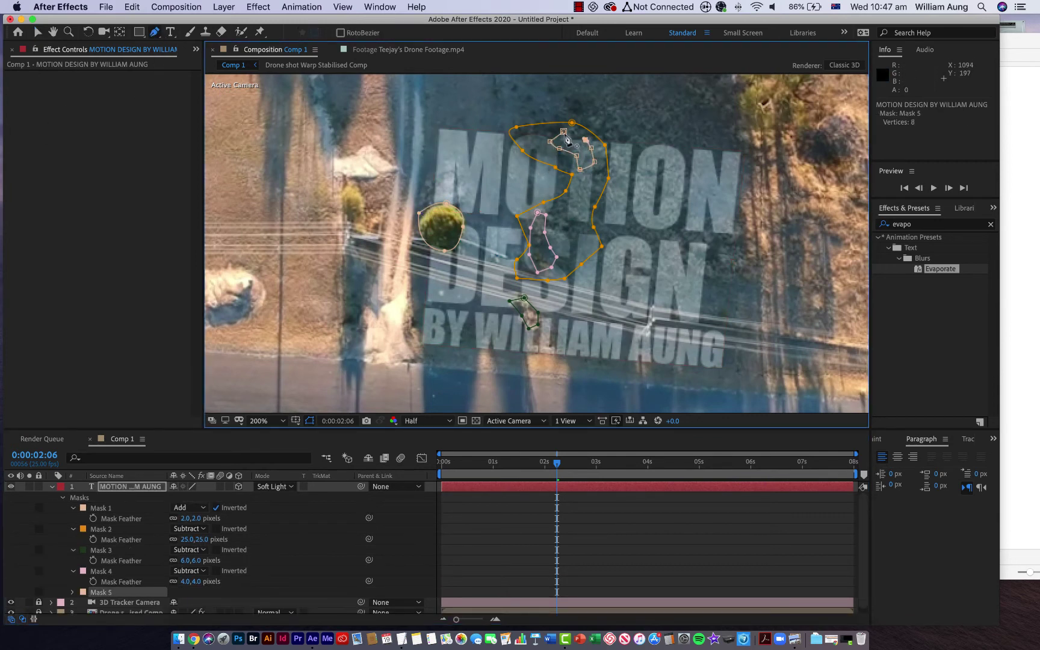
{"action": "left_click", "coordinate": [564, 132]}
{"action": "left_click", "coordinate": [195, 592]}
{"action": "left_click", "coordinate": [212, 576]}
- Give Mask 5 a feather of 4 pixels
{"action": "key", "text": "f"}
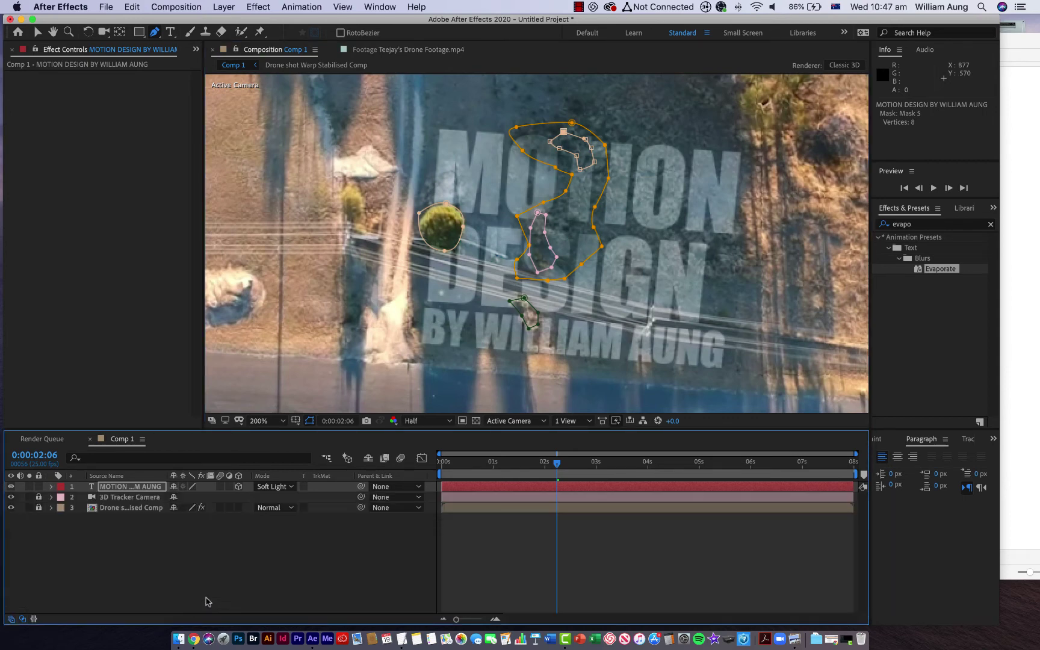
{"action": "key", "text": "f"}
{"action": "left_click", "coordinate": [196, 592]}
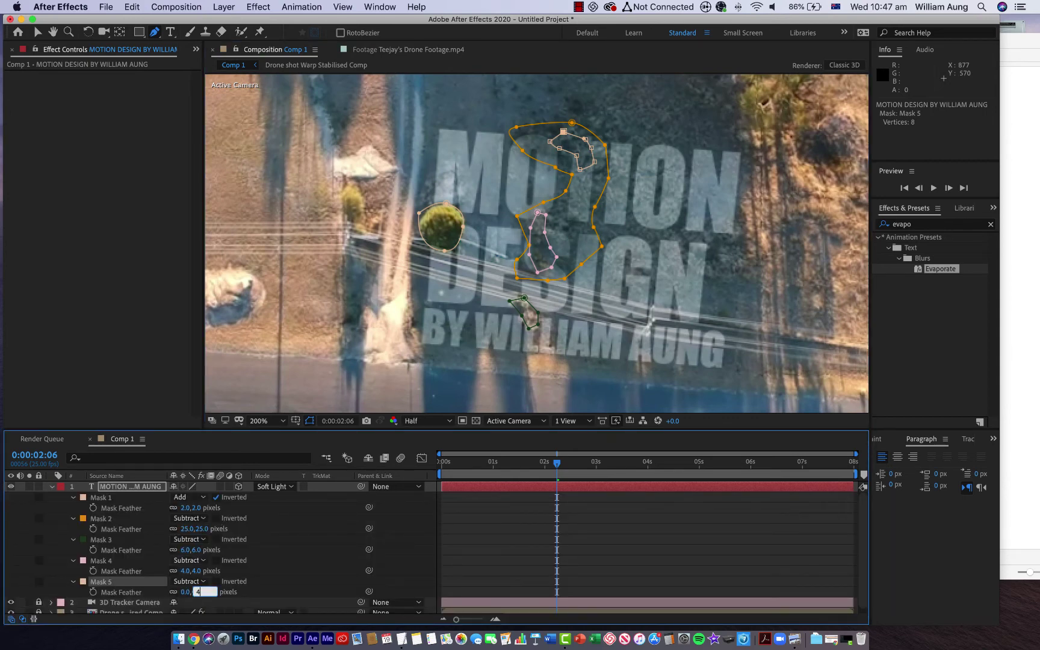
{"action": "type", "text": "4"}
{"action": "key", "text": "Return"}
{"action": "left_click", "coordinate": [36, 31]}
{"action": "left_click", "coordinate": [652, 273]}
- Move the playhead back to the start and preview Comp 1 in real time
{"action": "scroll", "coordinate": [653, 312], "scroll_direction": "down", "scroll_amount": 2}
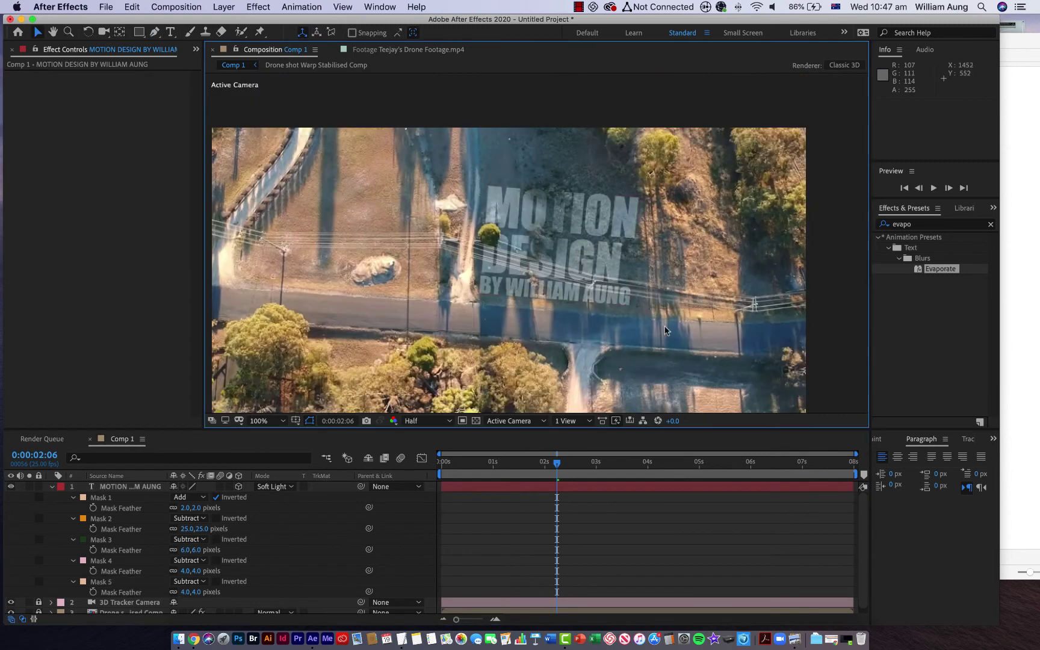
{"action": "left_click_drag", "start_coordinate": [557, 462], "coordinate": [442, 458]}
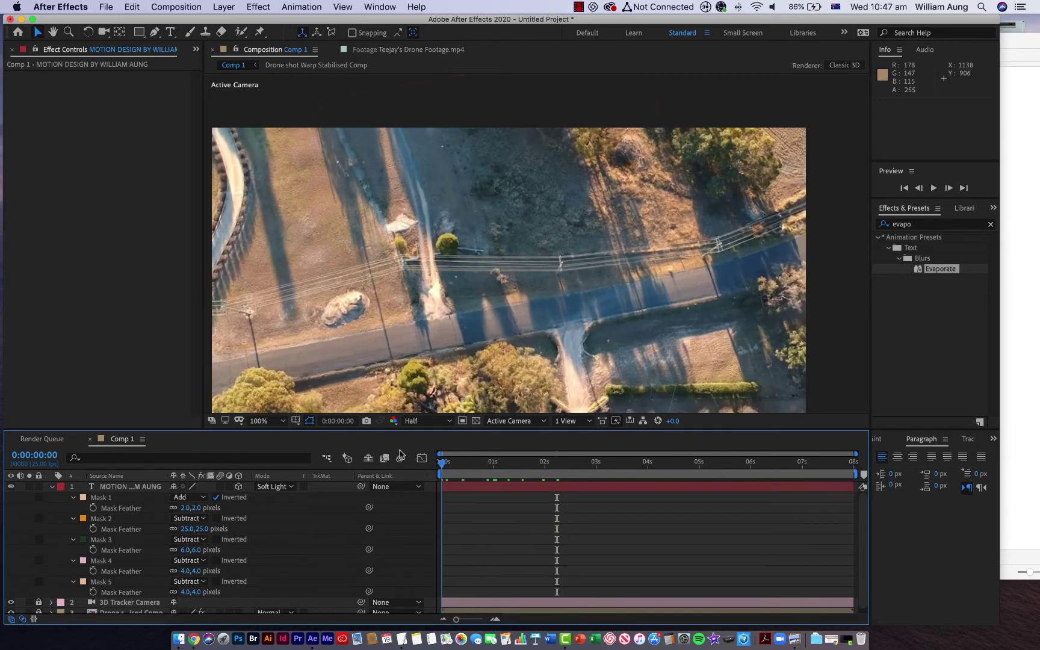
{"action": "key", "text": "space"}
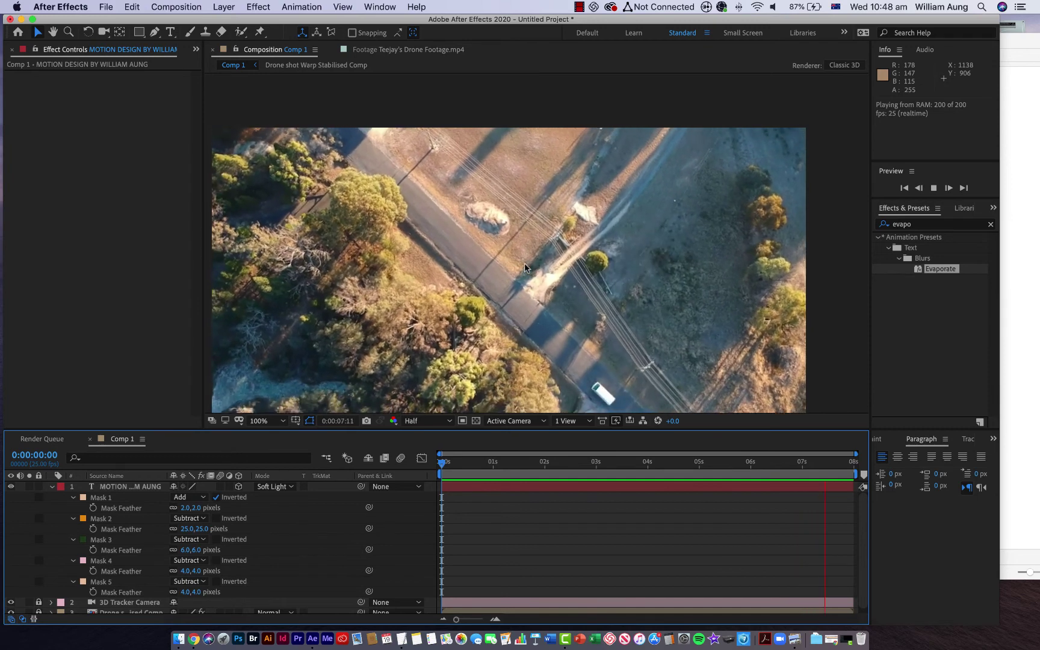
- Delete all the title's Offset keyframes, leaving Offset at -17.0, and preview again
{"action": "key", "text": "space"}
{"action": "key", "text": "u"}
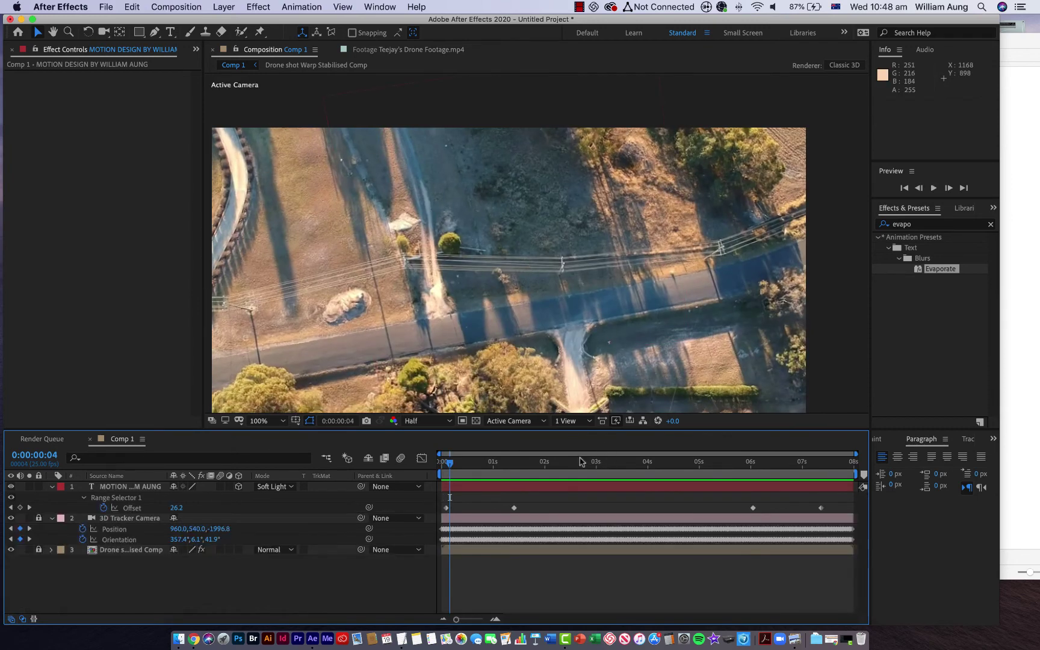
{"action": "left_click_drag", "start_coordinate": [439, 523], "coordinate": [530, 504]}
{"action": "key", "text": "Delete"}
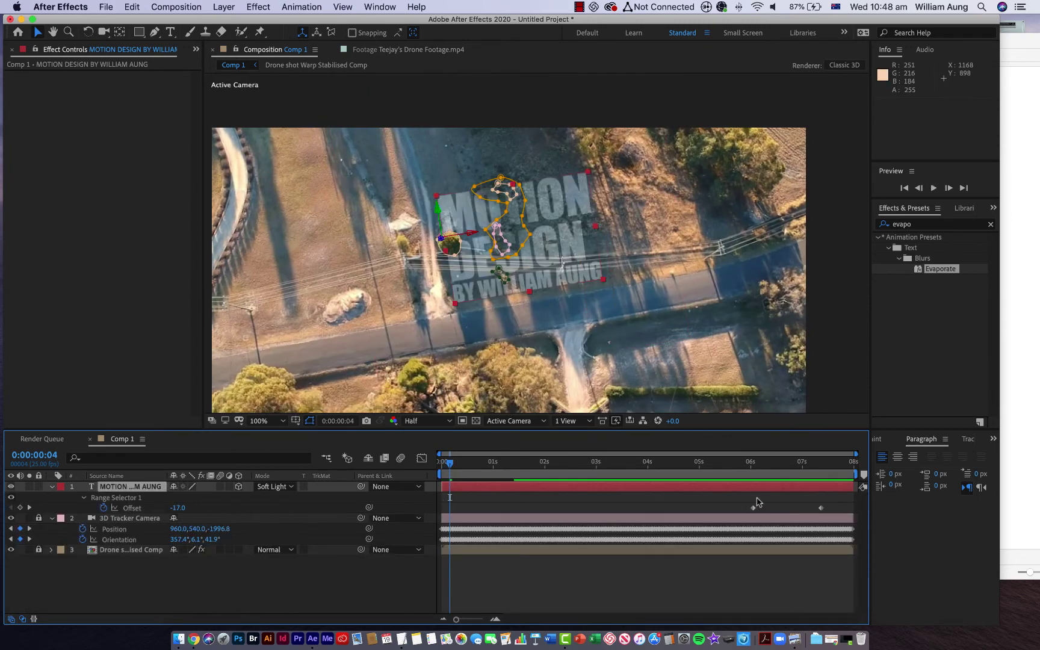
{"action": "left_click_drag", "start_coordinate": [719, 498], "coordinate": [858, 523]}
{"action": "key", "text": "Delete"}
{"action": "left_click", "coordinate": [548, 360]}
{"action": "key", "text": "space"}
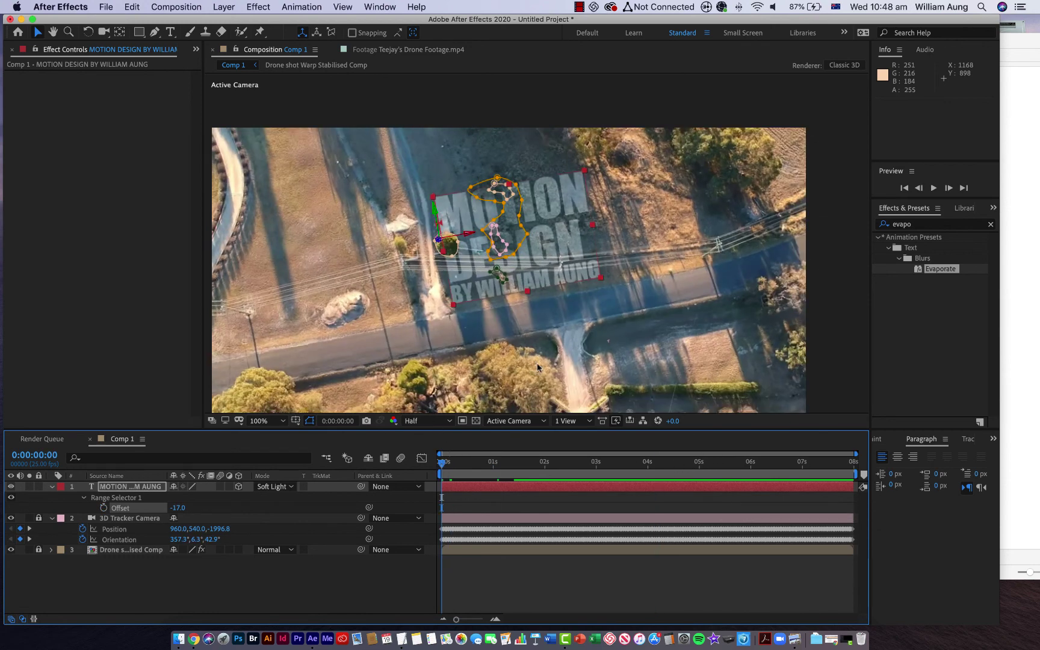